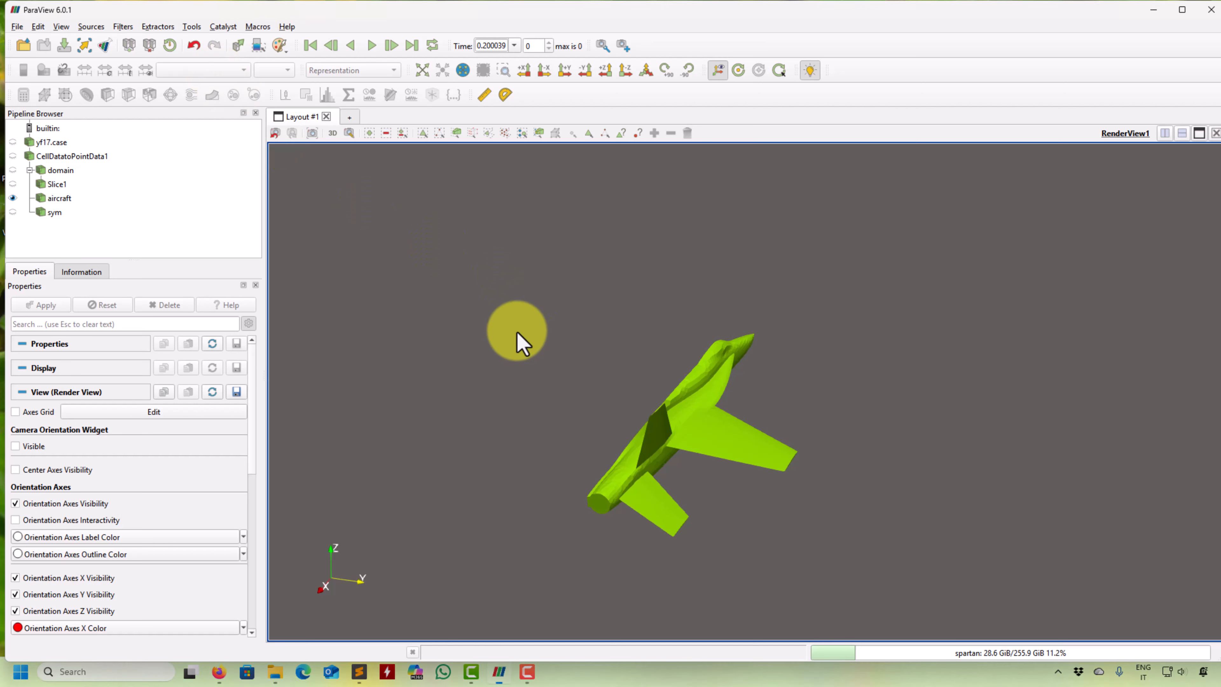
- Color the aircraft surface by vtkCompositeIndex so that its individual blocks can be told apart
drag(517, 341, 744, 345)
click(59, 198)
click(204, 70)
click(204, 126)
drag(620, 366, 577, 413)
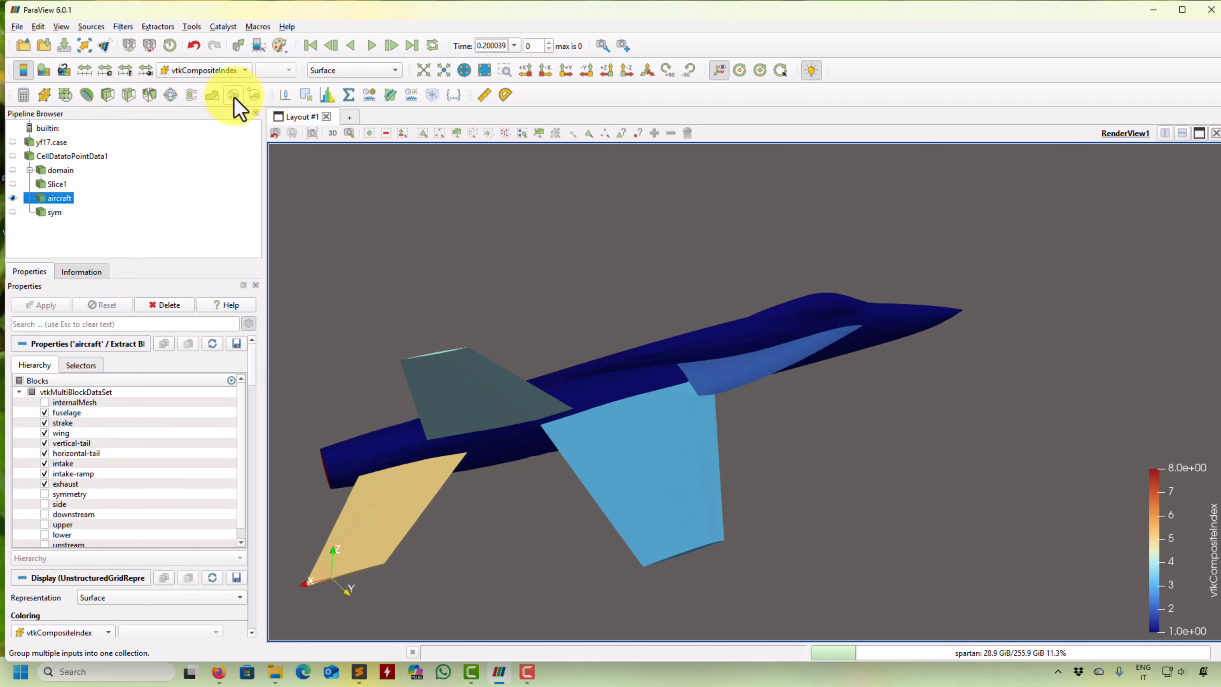
- Extract only the wing block from the aircraft with an Extract Block filter, leaving the strake out
click(256, 95)
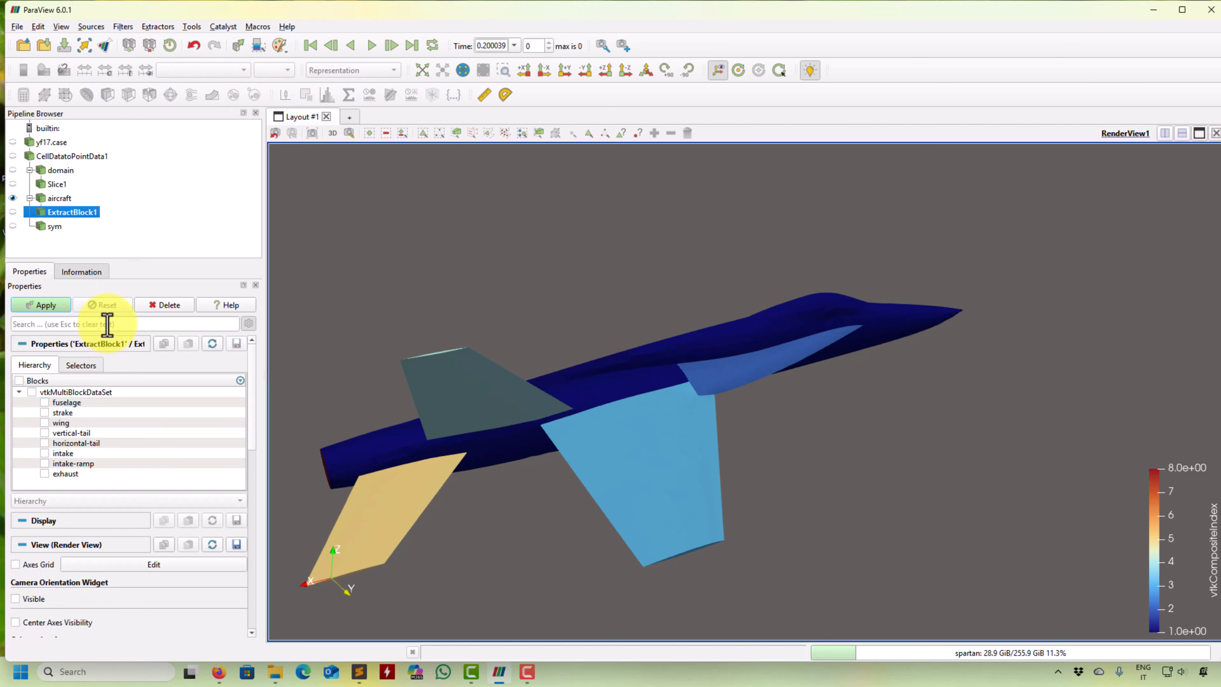
click(44, 423)
click(44, 412)
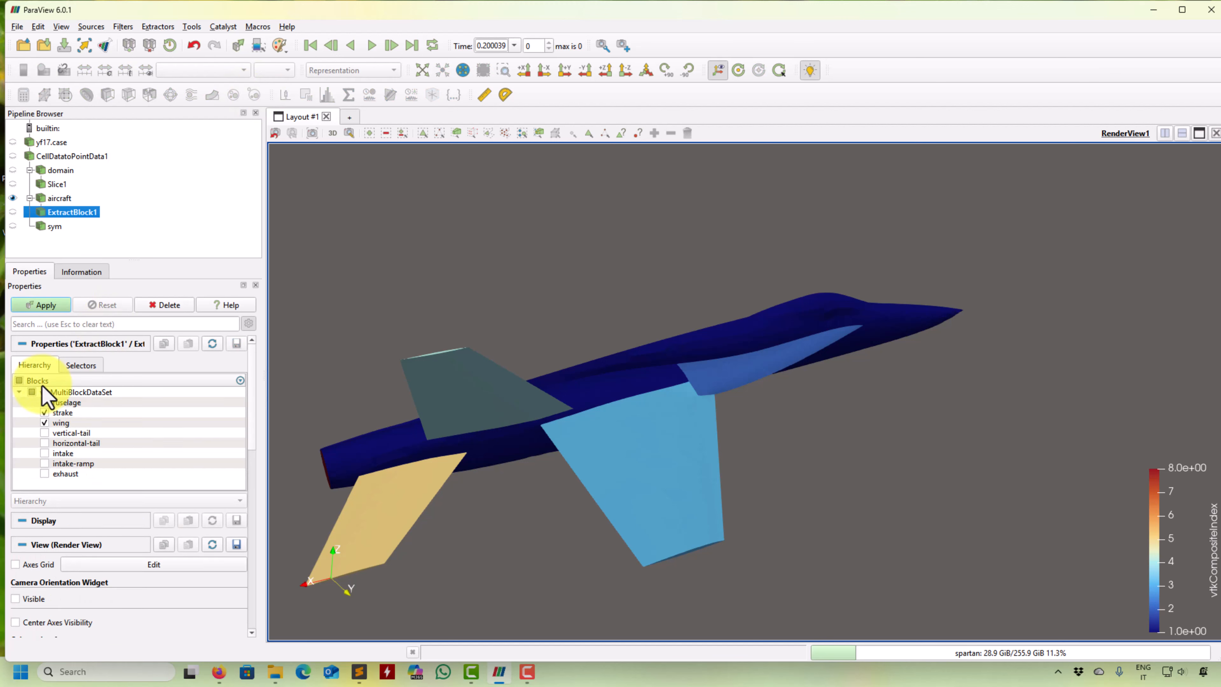
click(54, 307)
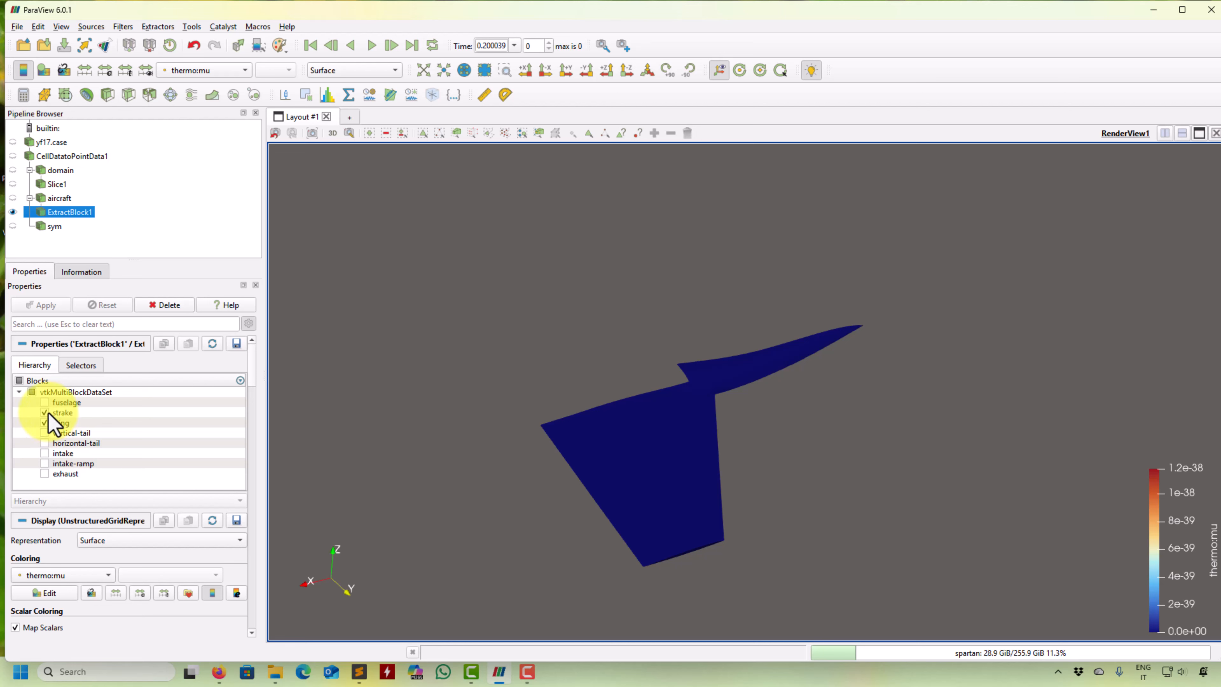
click(46, 413)
click(44, 306)
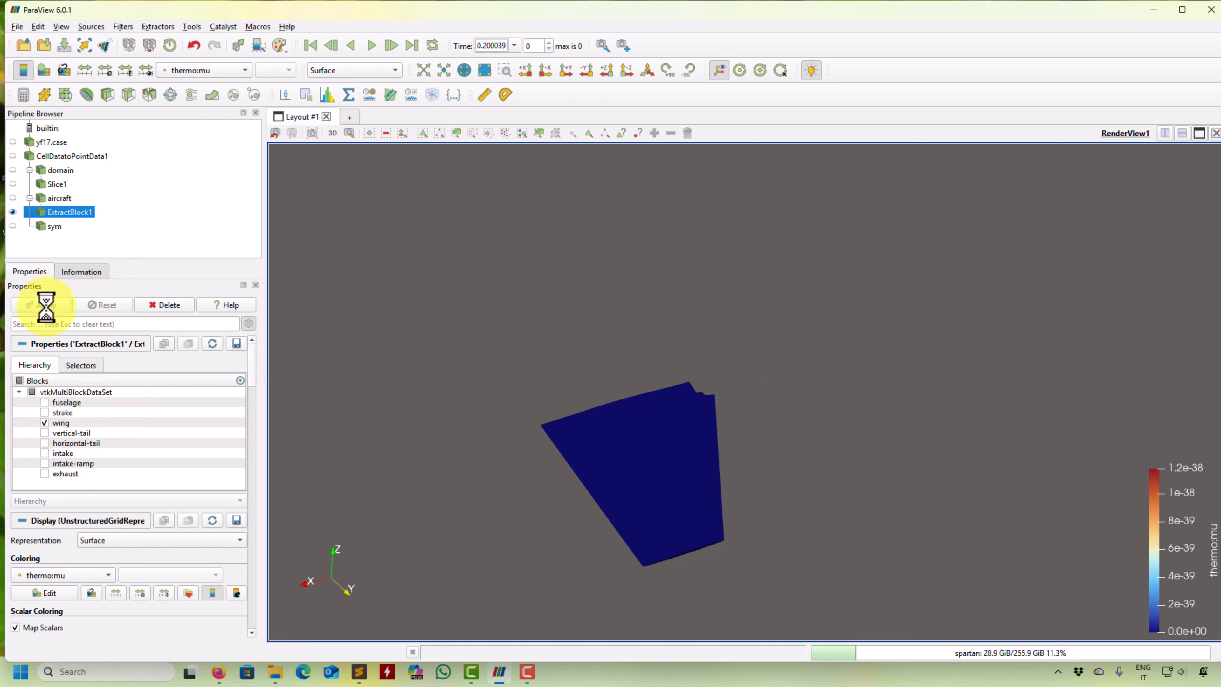
- Color the extracted wing by vtkCompositeIndex and rescale its color map to the data range
drag(592, 450, 548, 384)
click(204, 70)
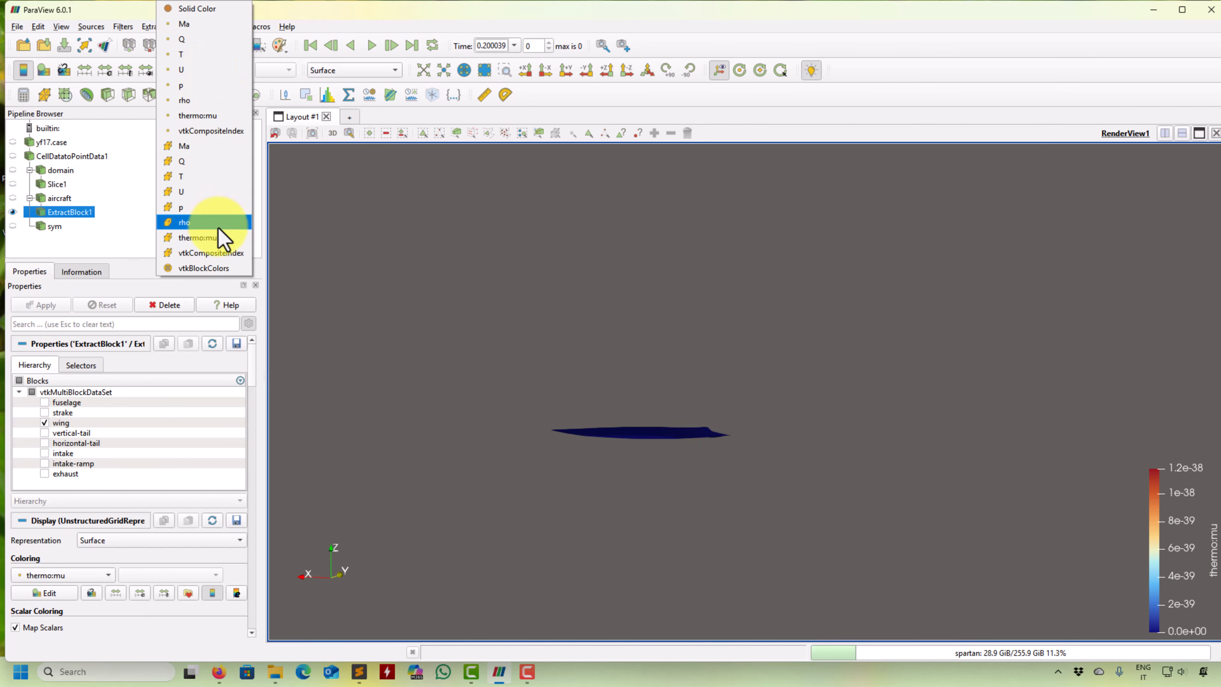
click(221, 252)
drag(632, 354, 683, 420)
click(84, 70)
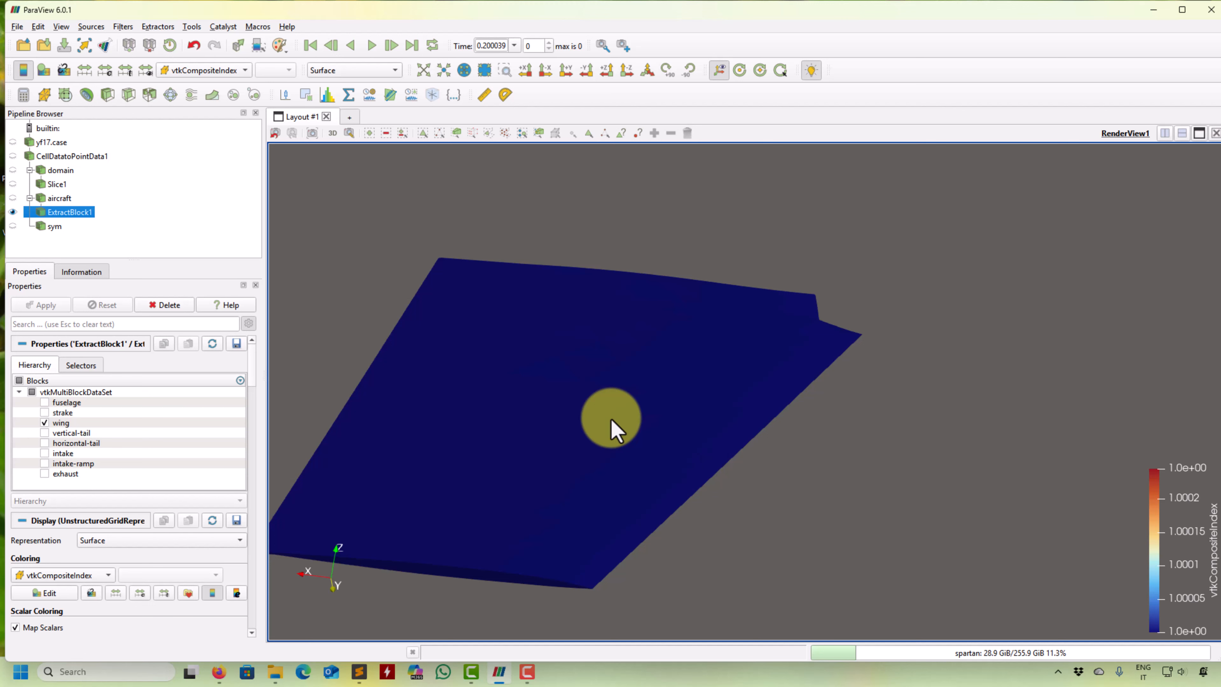
- Slice the extracted wing with a plane normal to the Y axis at its default origin
click(135, 94)
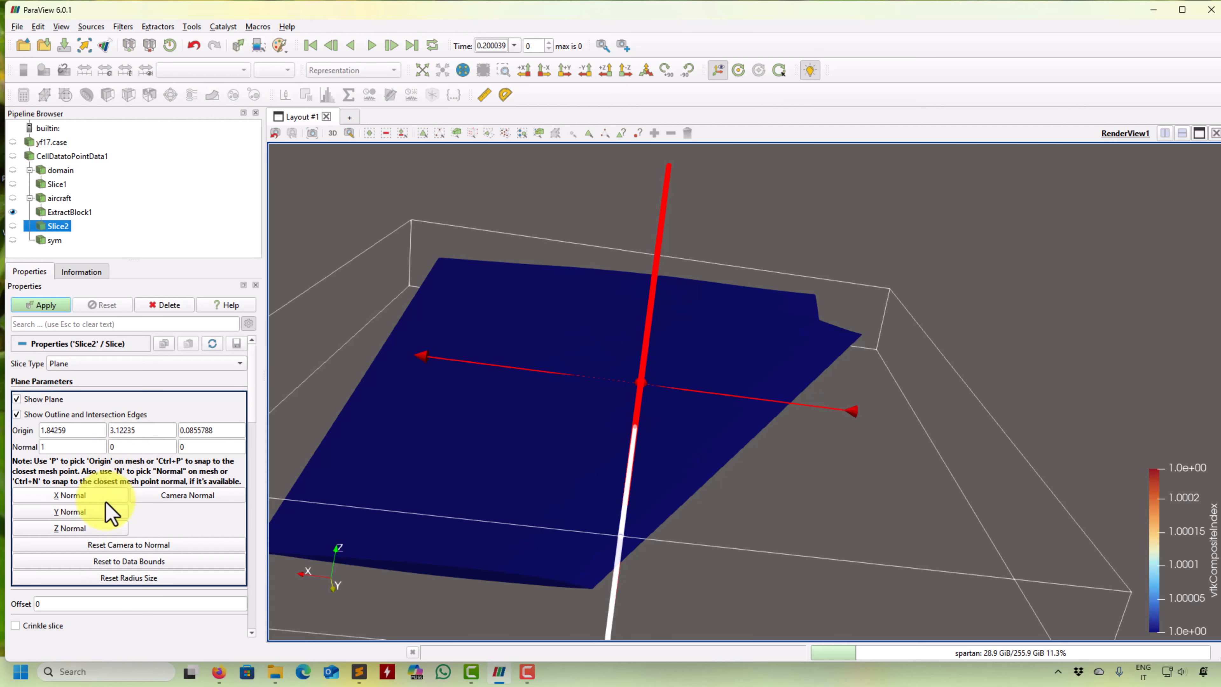
click(103, 511)
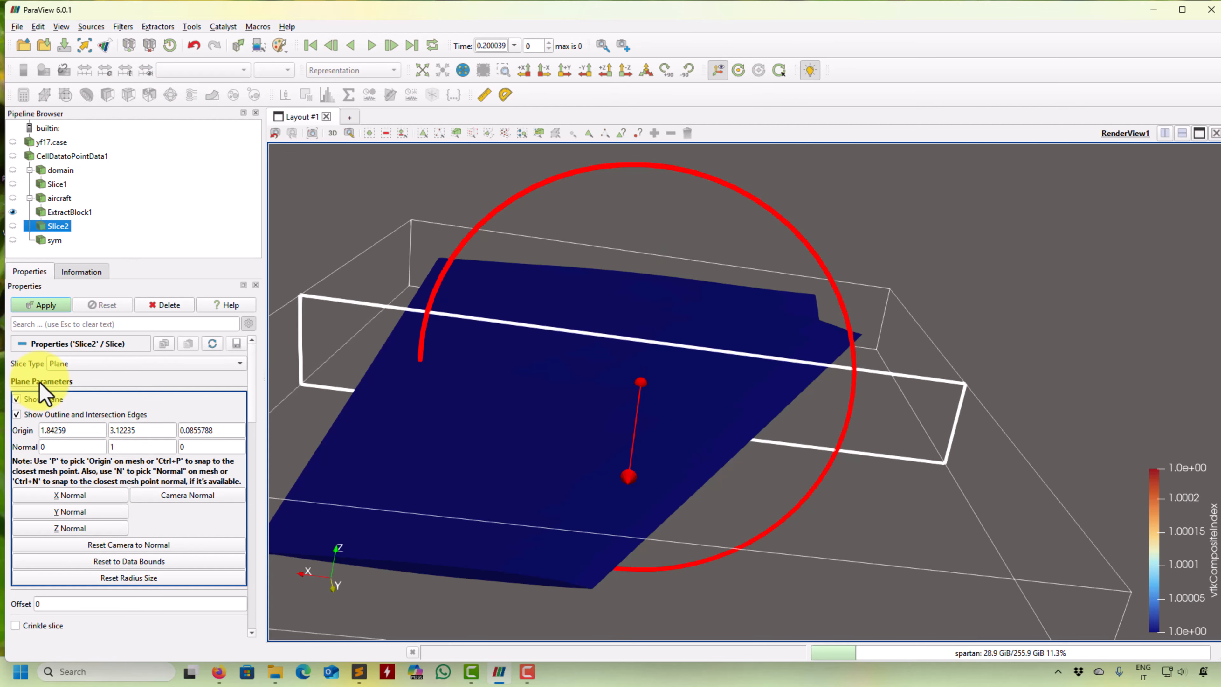
click(53, 305)
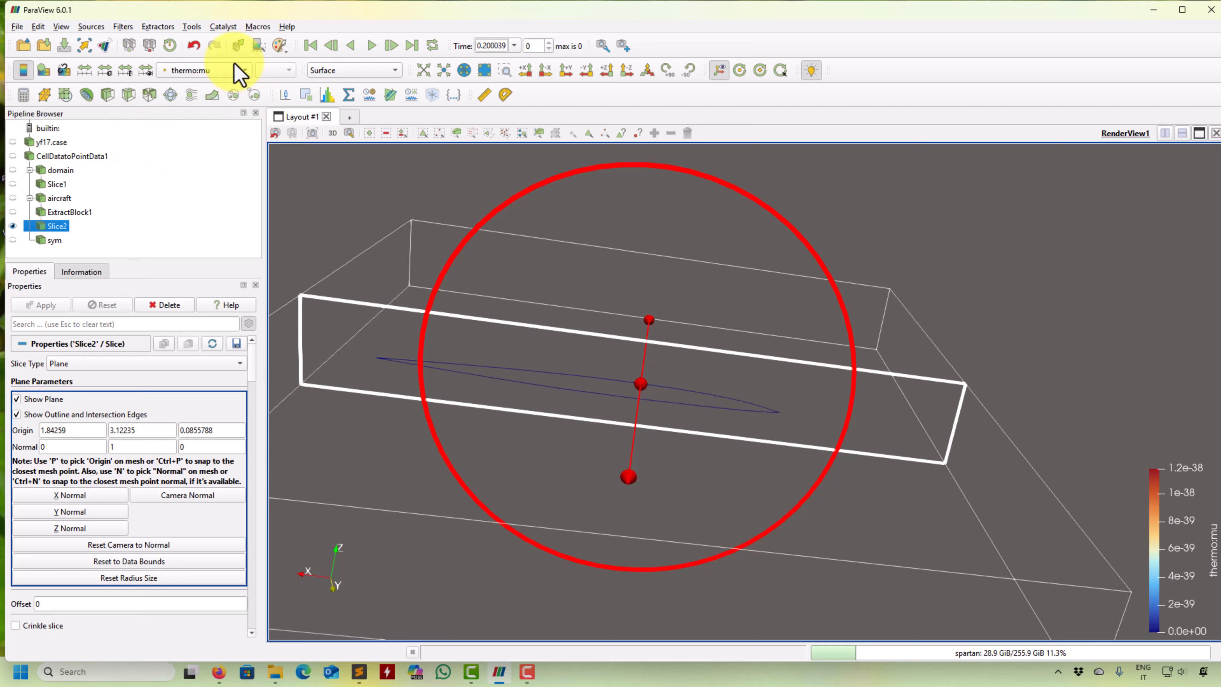
- Show the wing slice in Solid Color with a line width of 2
click(236, 73)
click(231, 10)
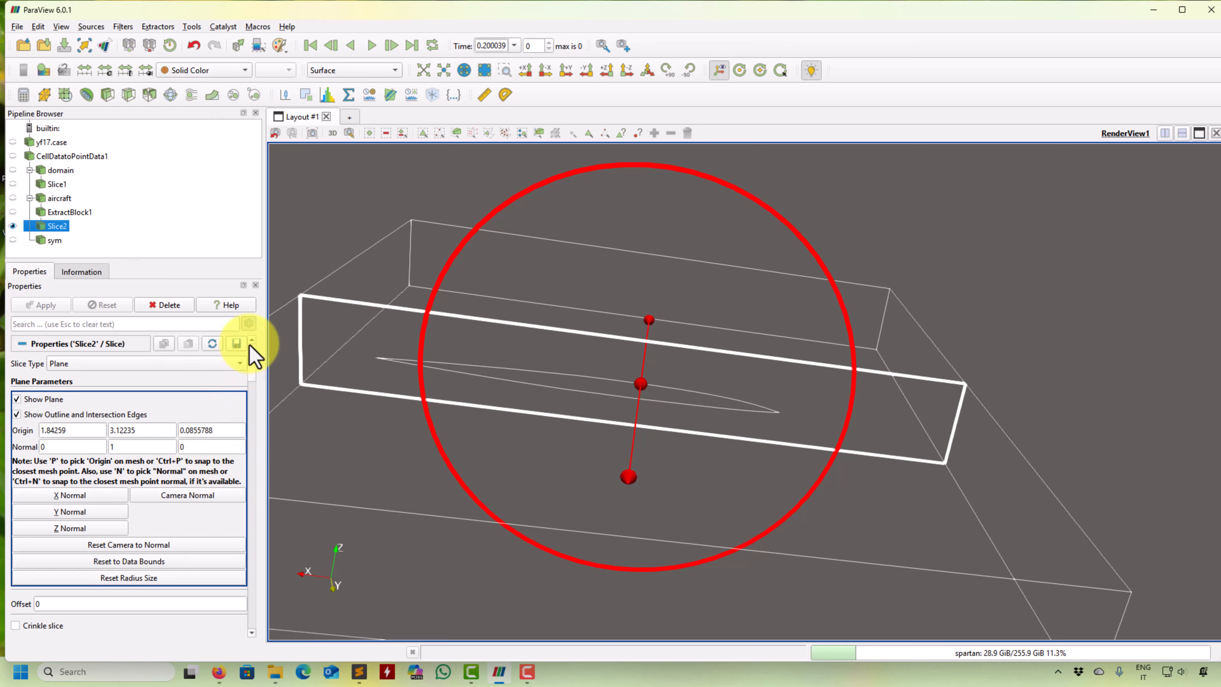
scroll(254, 365, down, 5)
drag(253, 367, 255, 415)
double_click(125, 481)
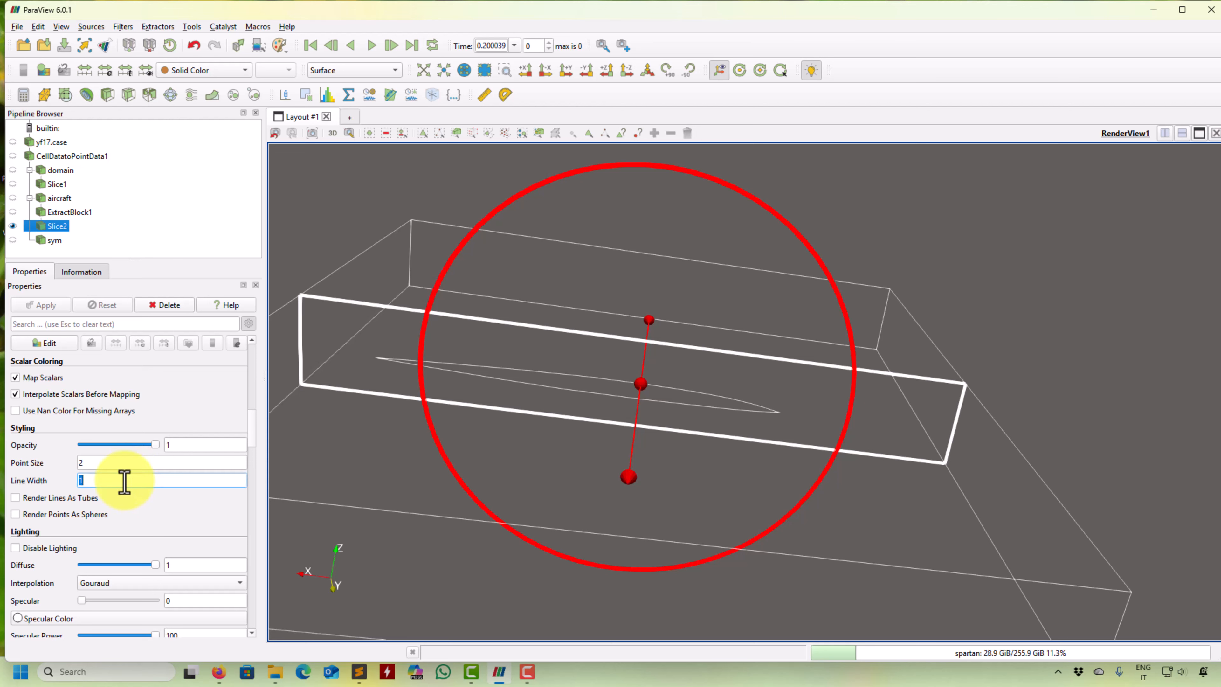
text(2)
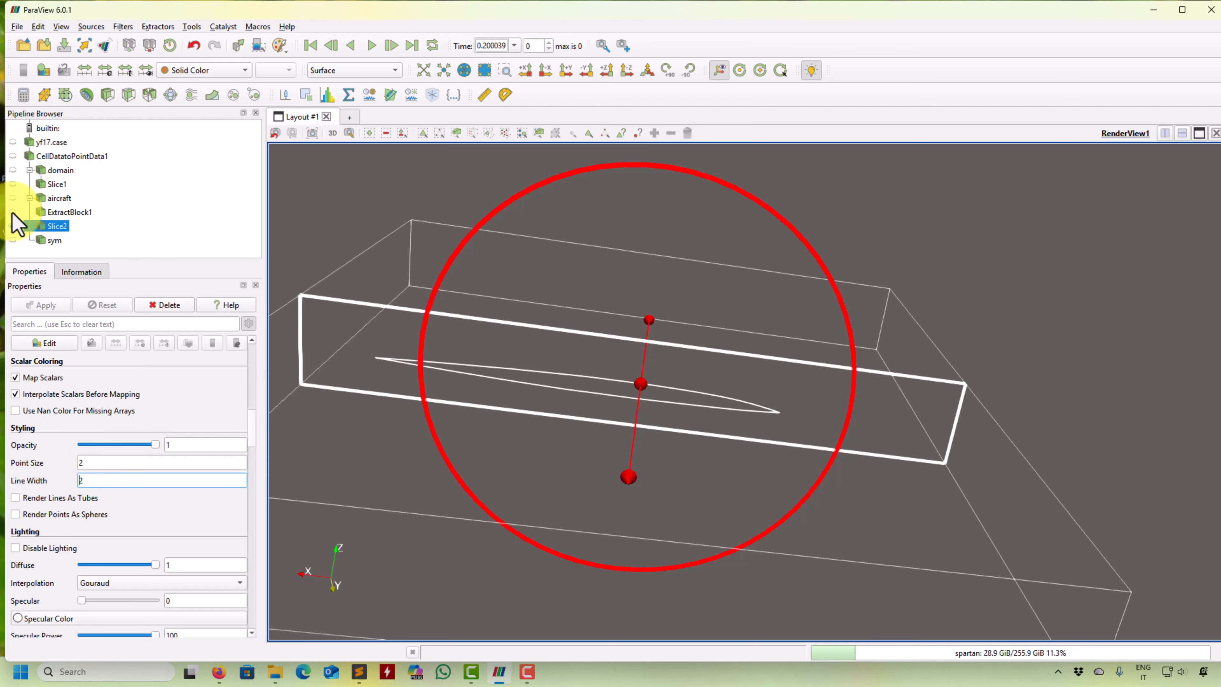
- Show the extracted wing together with the slice line and examine the section's position on it
click(12, 212)
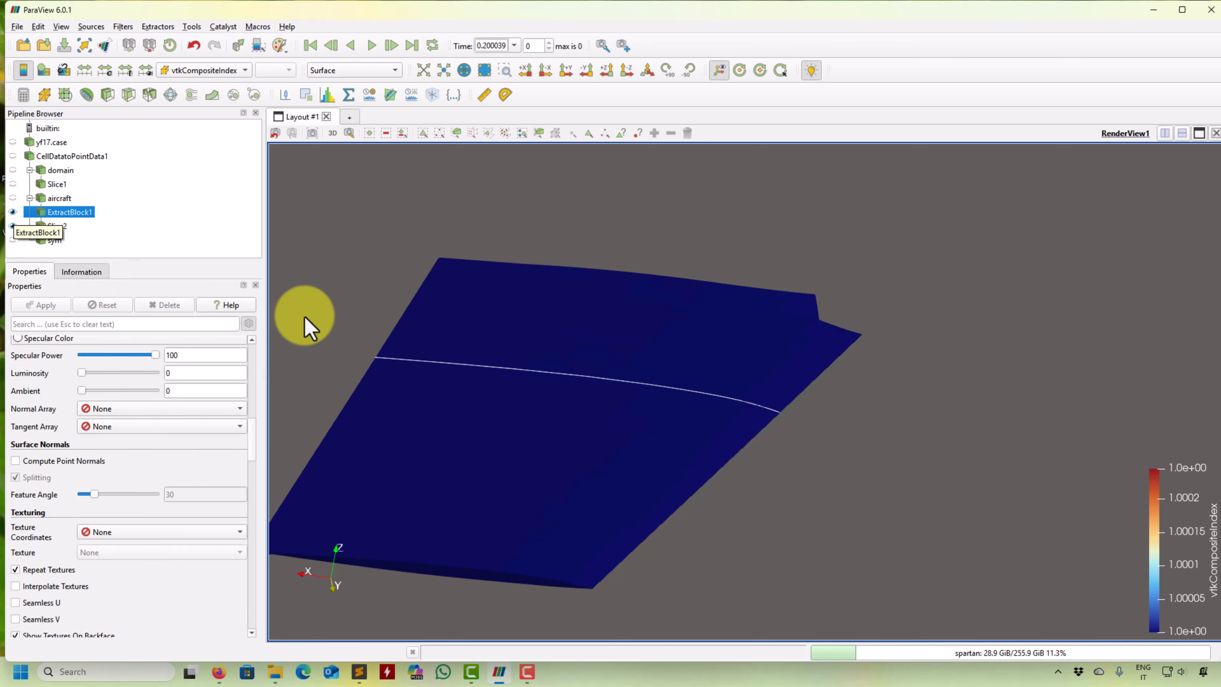
drag(928, 536, 964, 499)
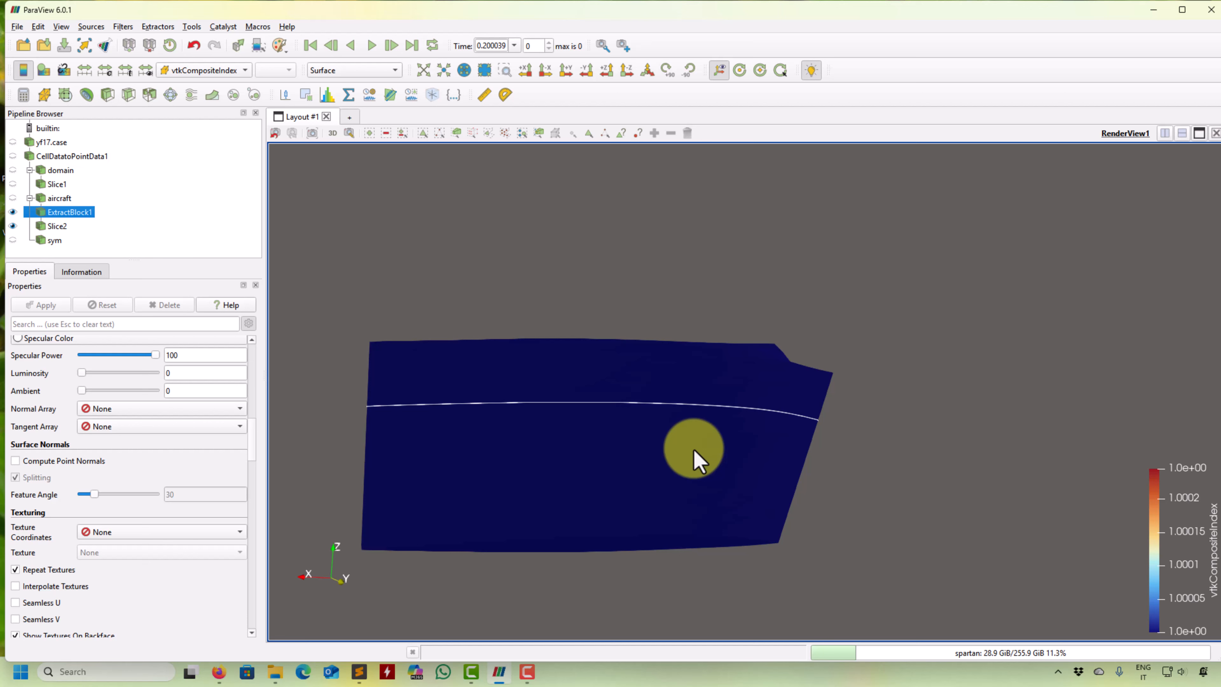
drag(696, 459, 707, 414)
- Hide the wing slice and the extracted wing, and create a sphere source with default settings
click(13, 226)
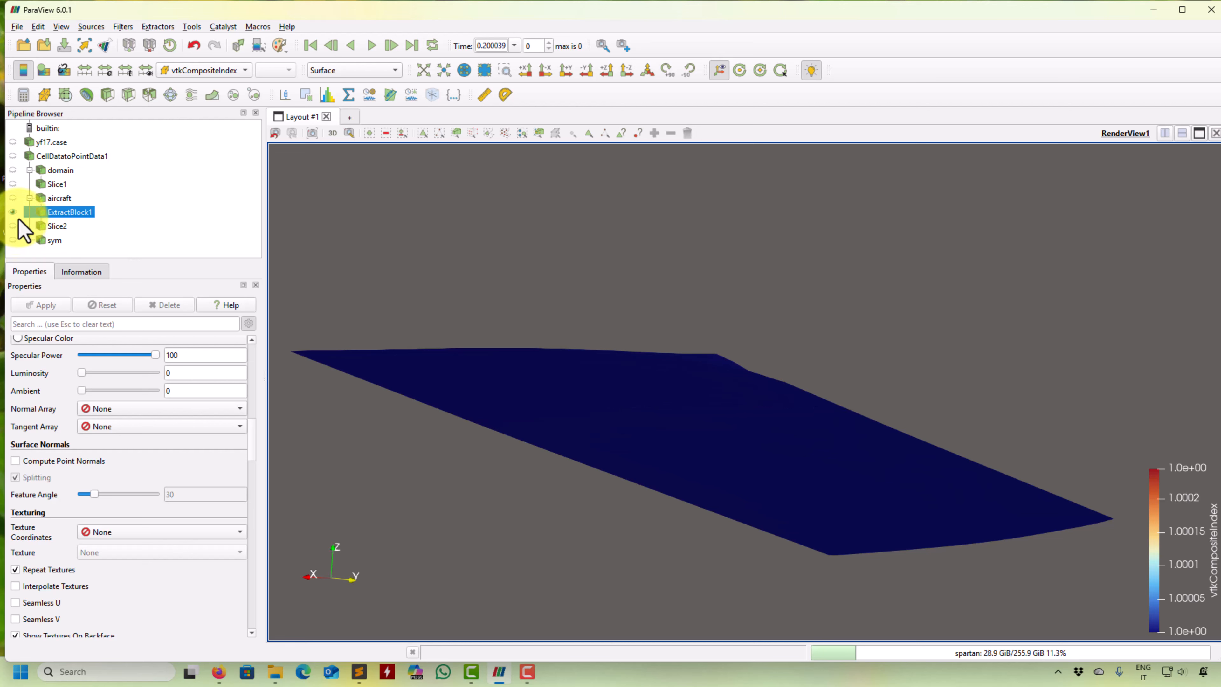
click(13, 211)
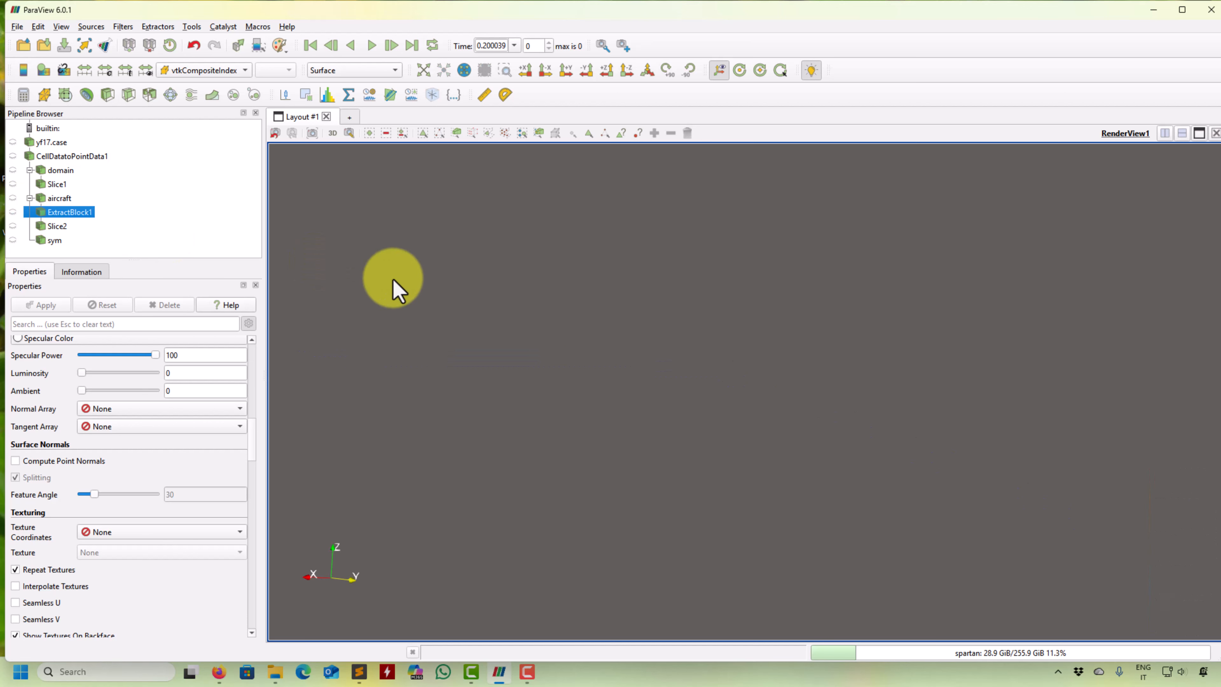
click(92, 28)
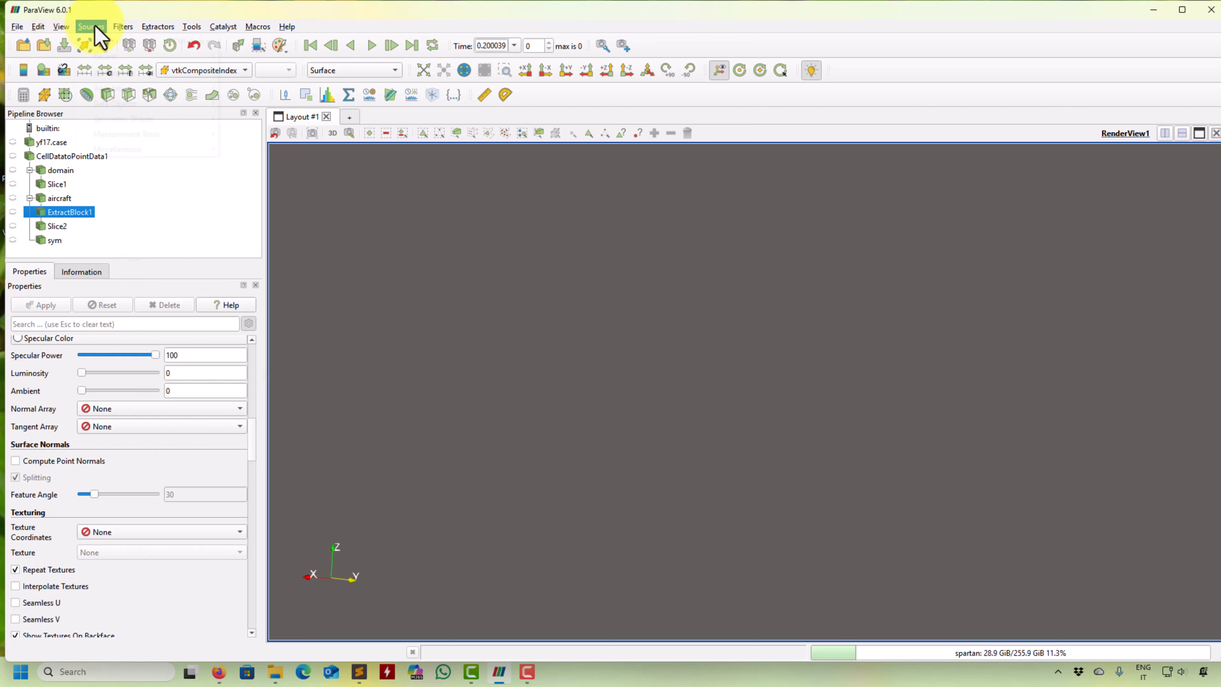
mouse_move(124, 119)
click(240, 287)
click(41, 304)
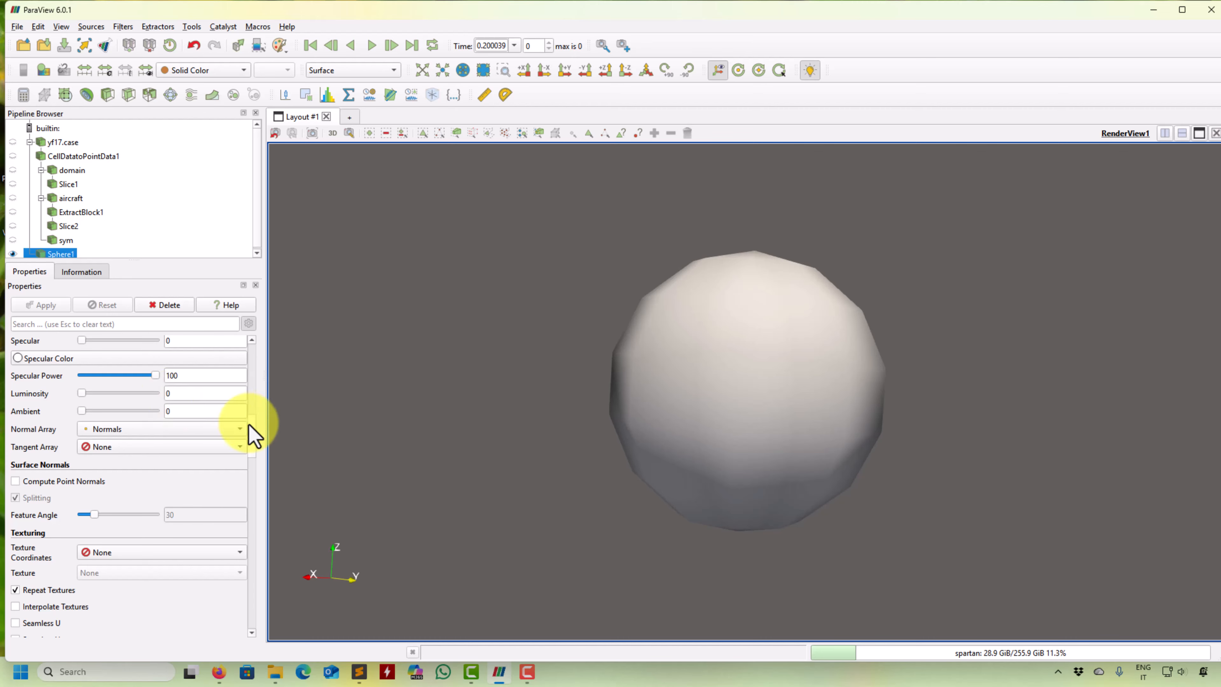
- Set both the Theta Resolution and Phi Resolution of the sphere to 16
drag(250, 425, 256, 354)
double_click(86, 399)
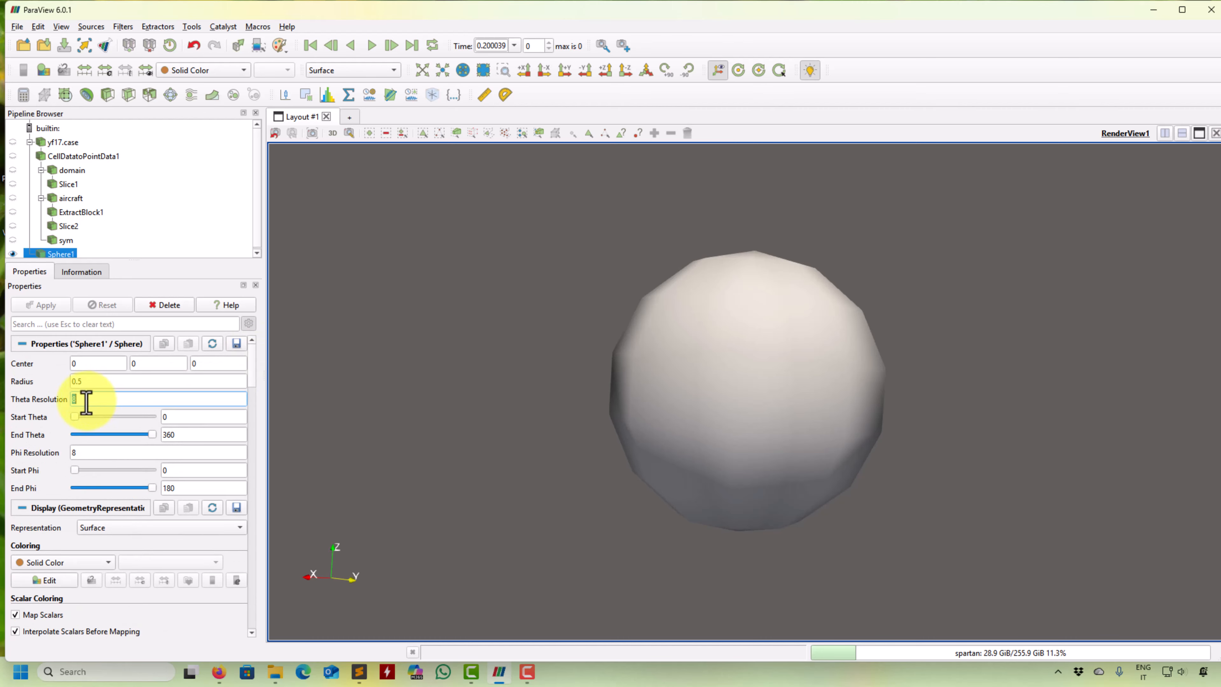
text(16)
double_click(85, 452)
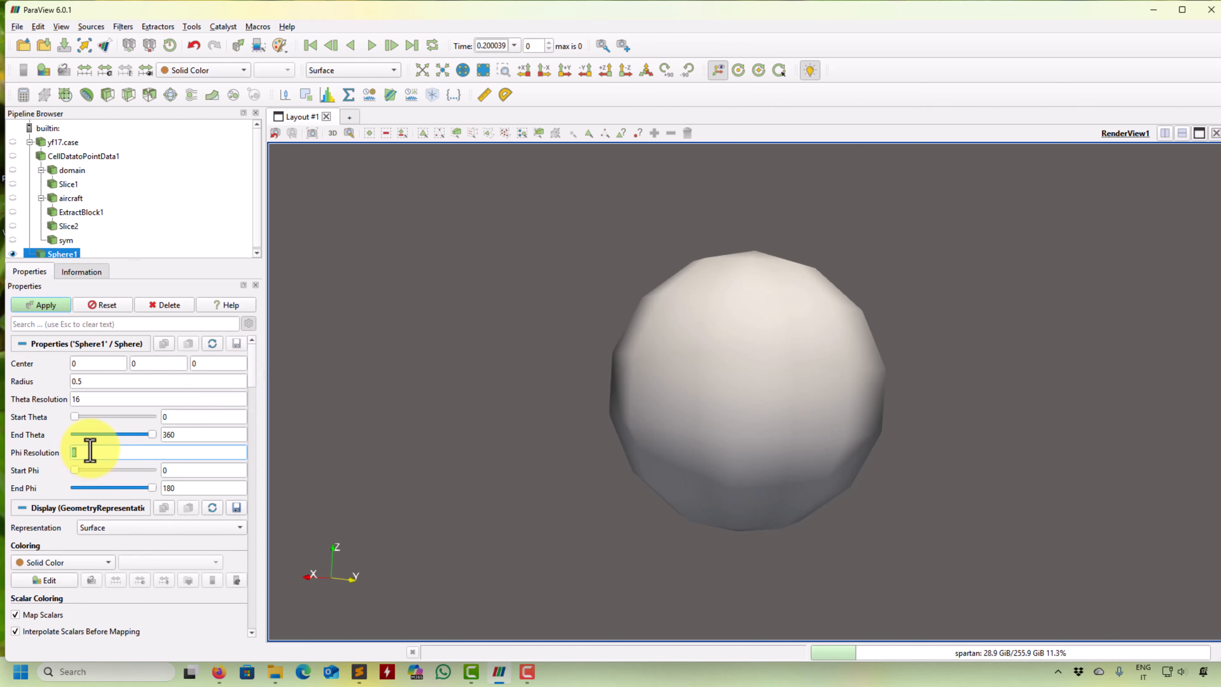
text(16)
click(46, 305)
- Change the sphere's representation to Surface With Edges and examine its triangular mesh
click(384, 70)
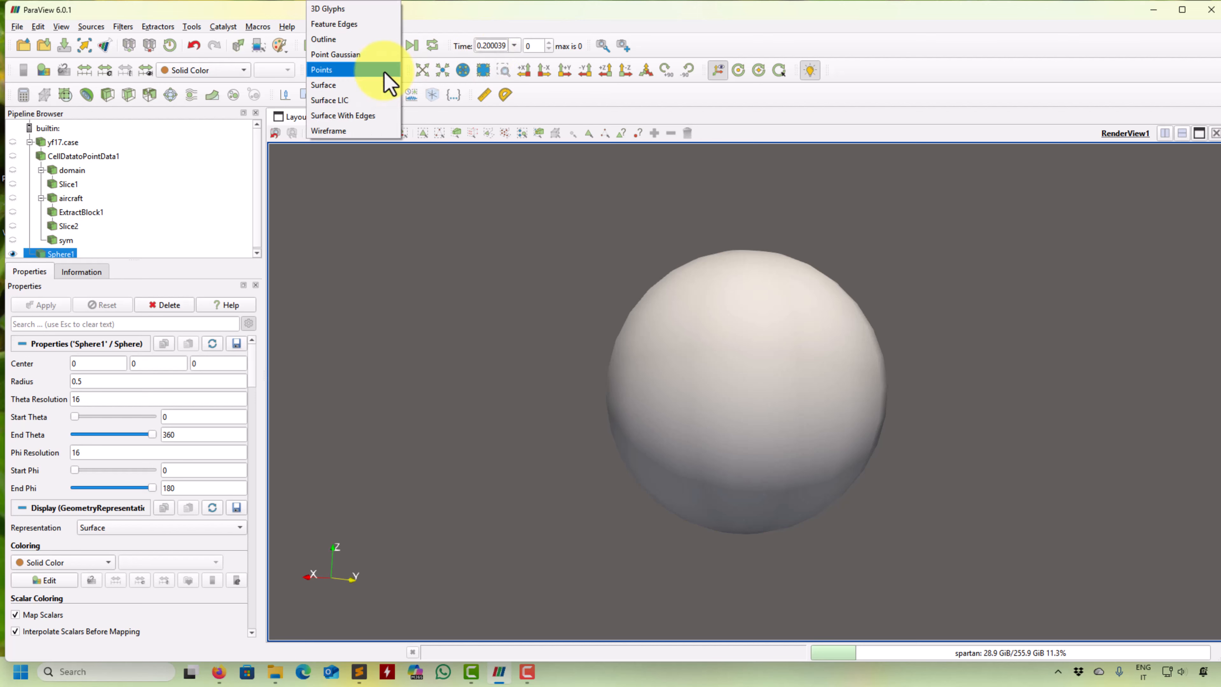
click(376, 121)
drag(504, 353, 493, 389)
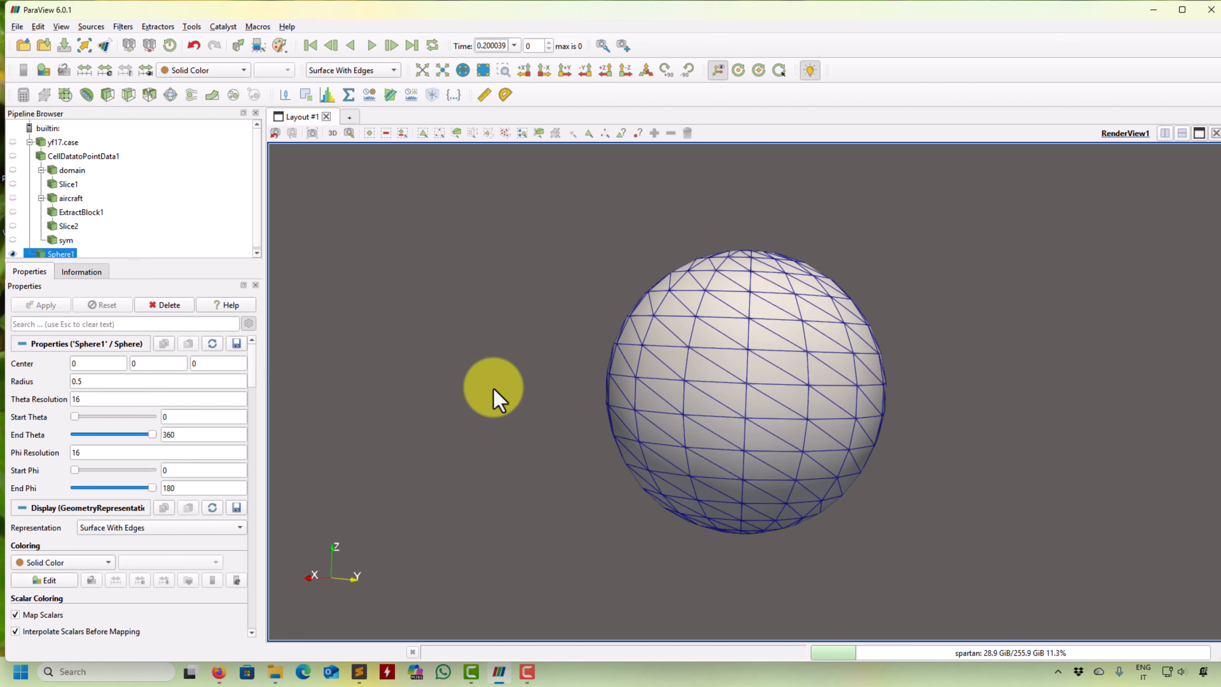
drag(533, 426, 512, 426)
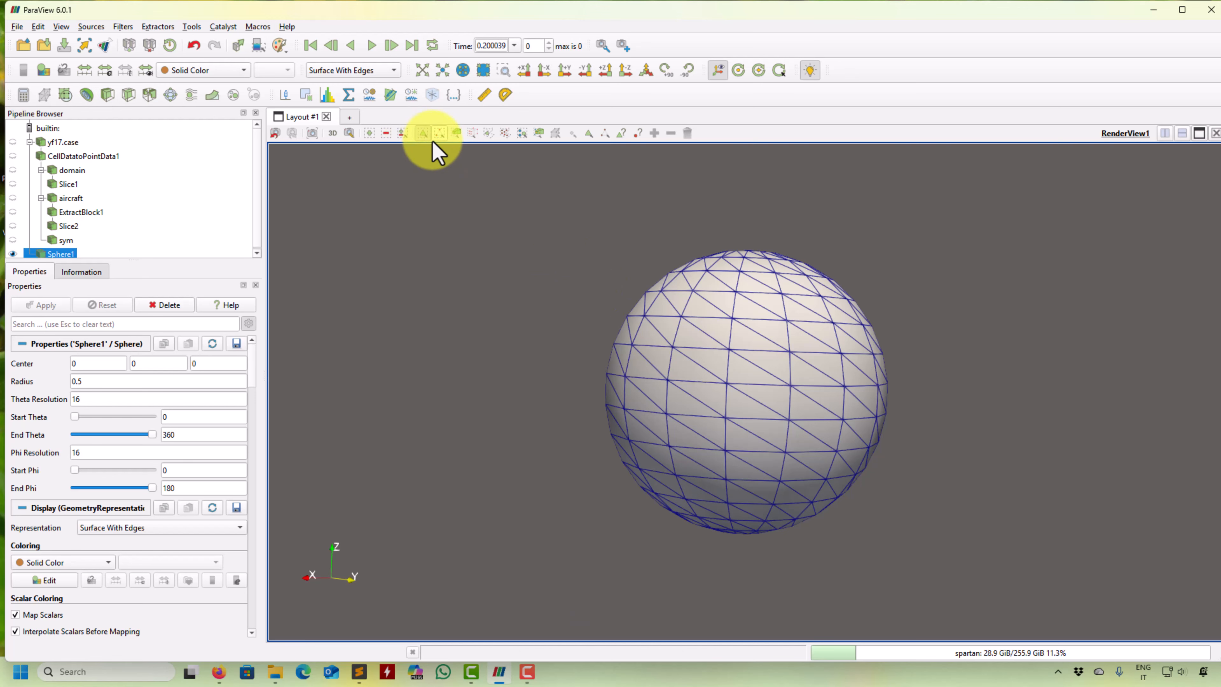
- Box-select through the whole sphere mesh in add-selection mode, and clear the selection after viewing it
click(369, 133)
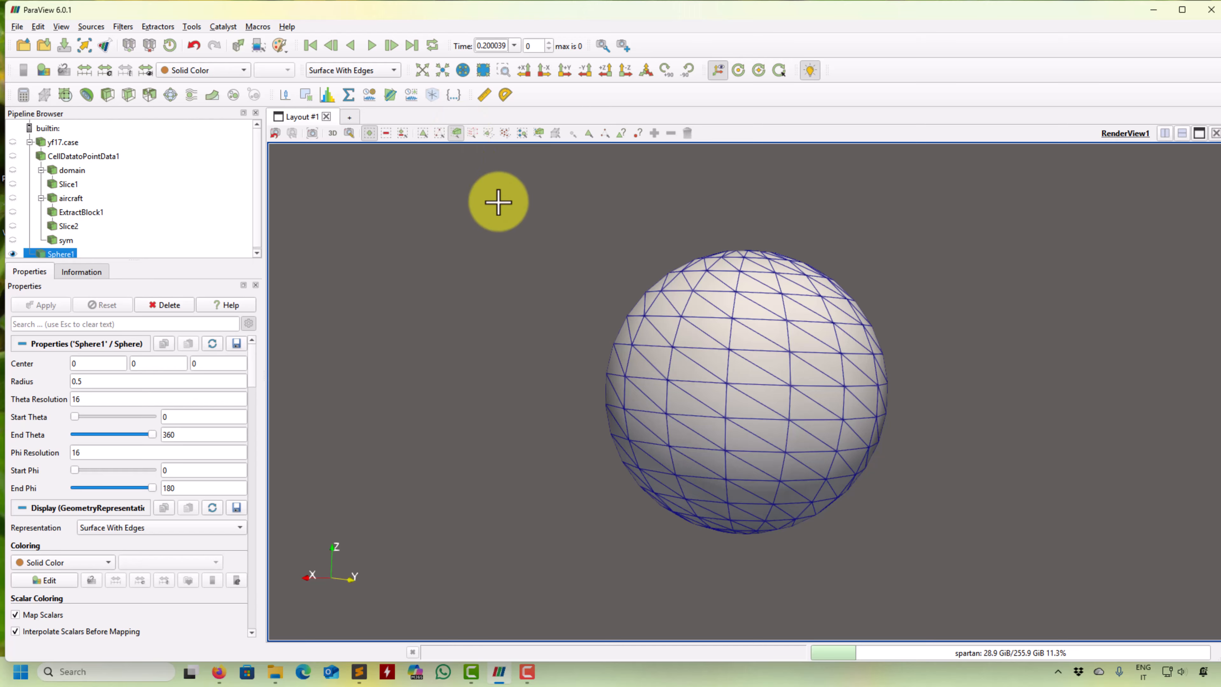
drag(495, 199, 967, 395)
drag(504, 273, 493, 300)
click(690, 134)
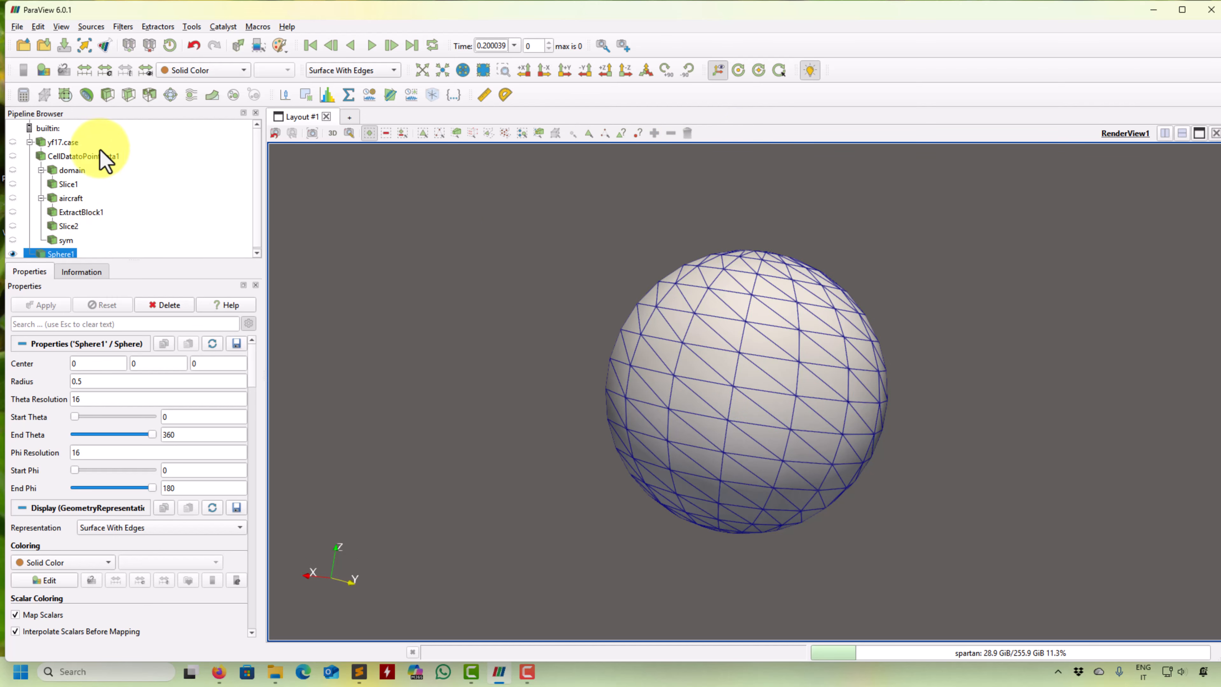
- Refine the sphere by setting both its Theta Resolution and Phi Resolution to 32
double_click(95, 399)
text(32)
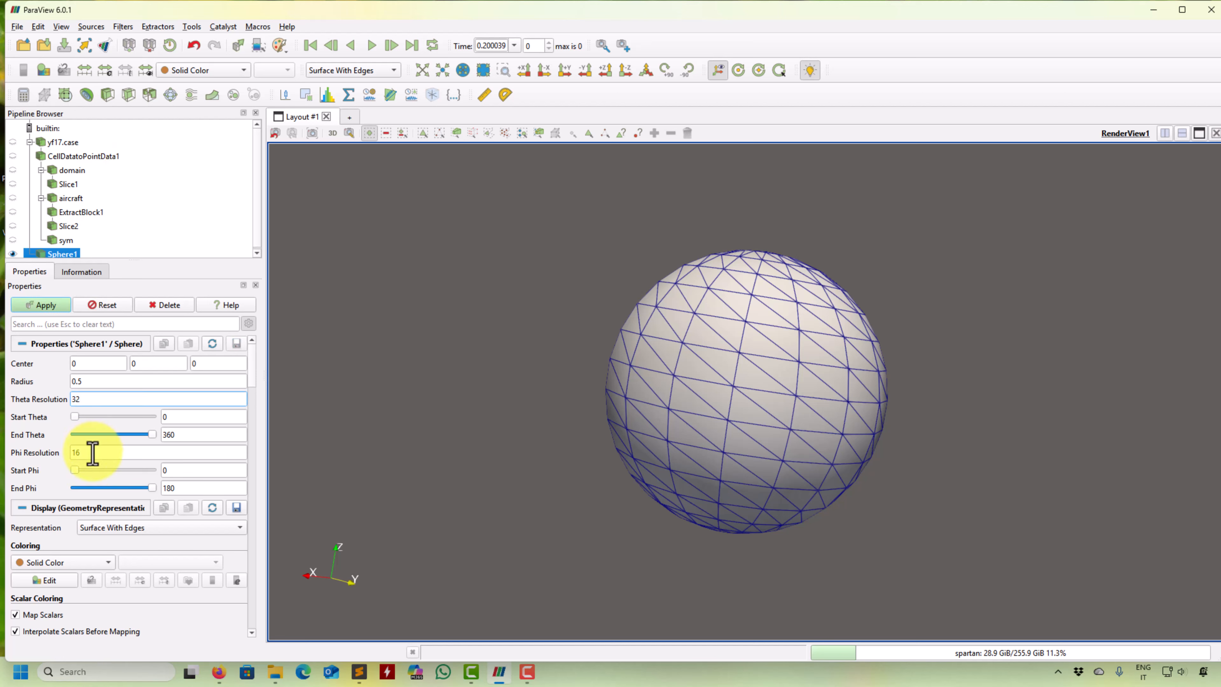
double_click(90, 453)
text(32)
click(50, 306)
drag(509, 252, 574, 352)
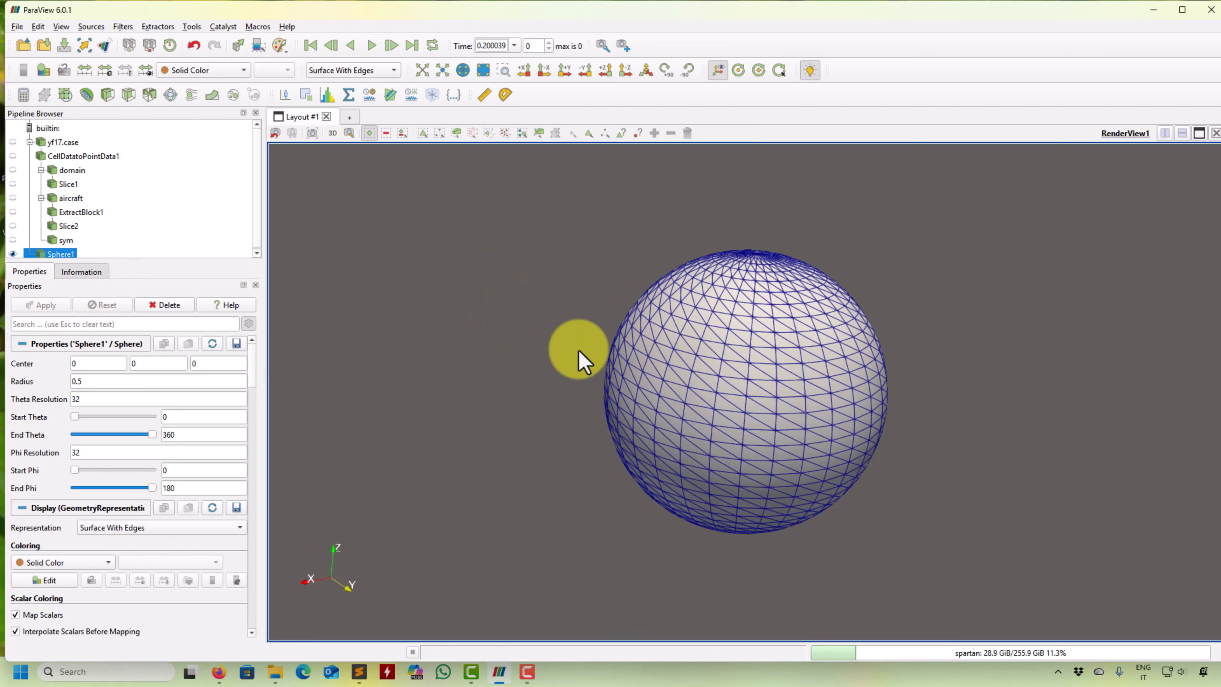
- Find the Surface Normals filter and apply it to the sphere with default settings
click(123, 28)
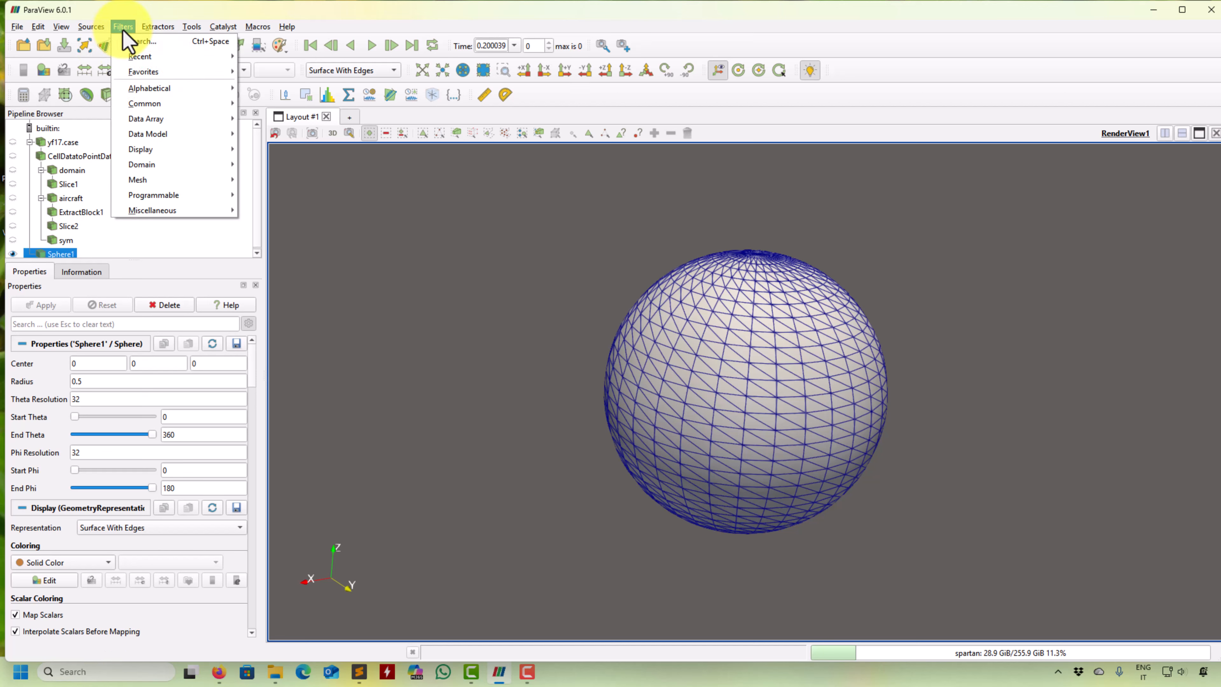
click(139, 41)
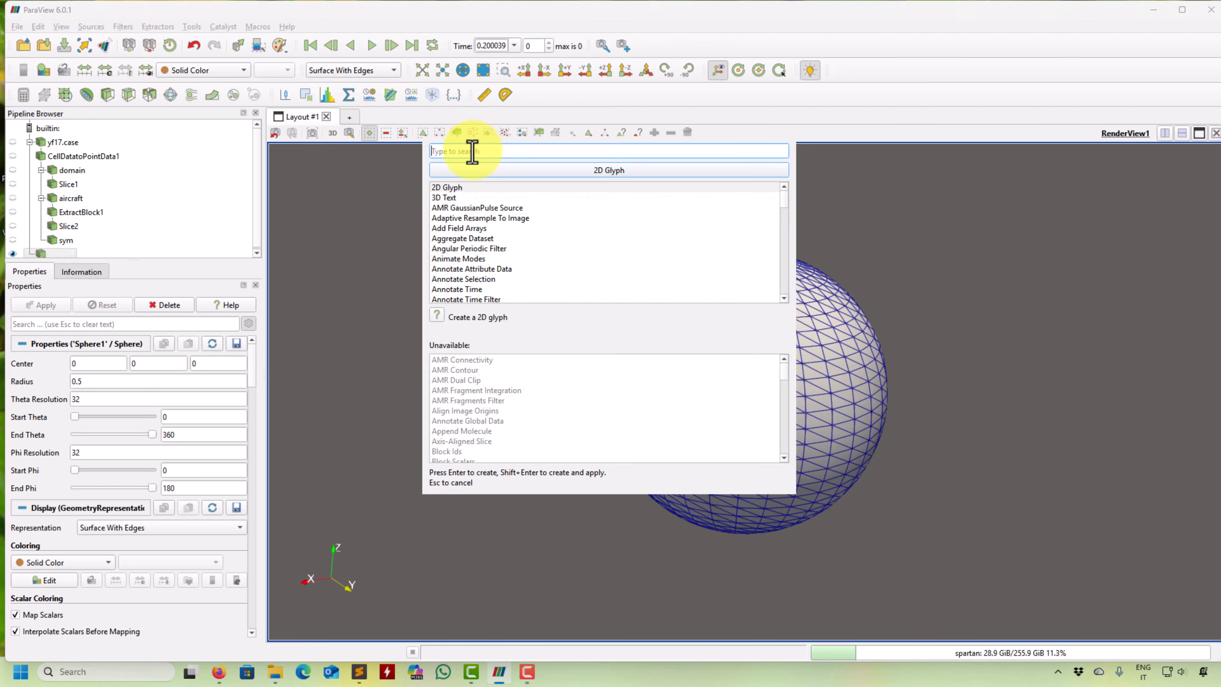
text(nor)
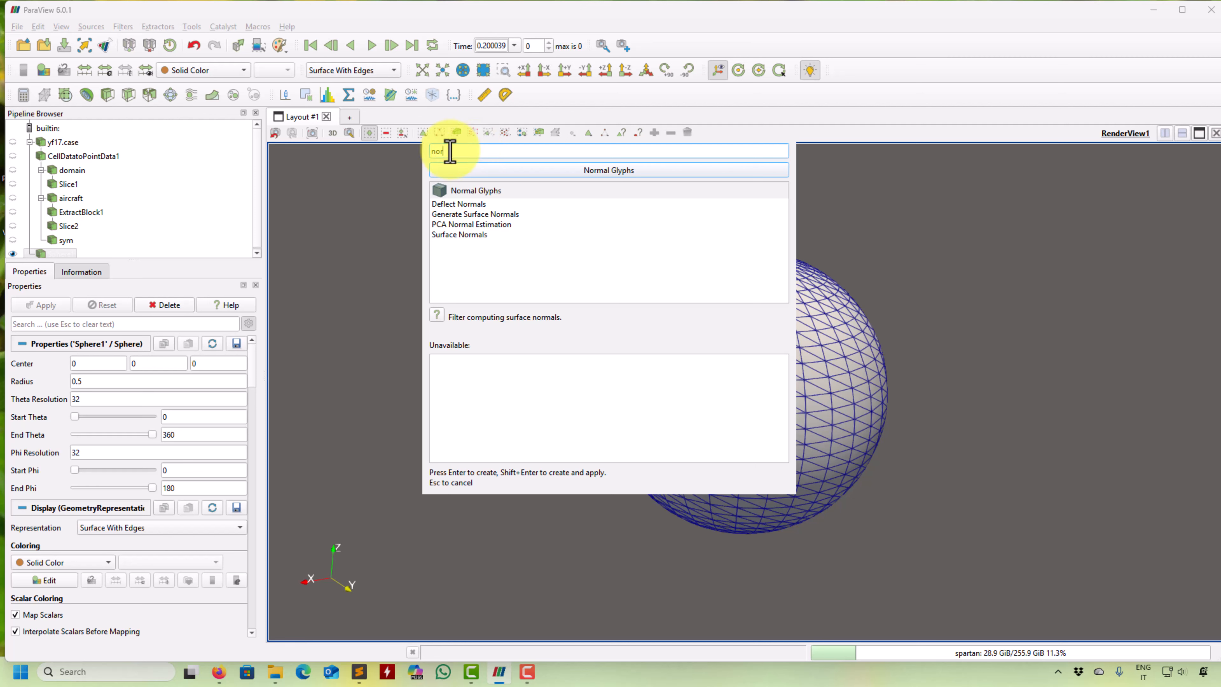
double_click(463, 236)
click(43, 304)
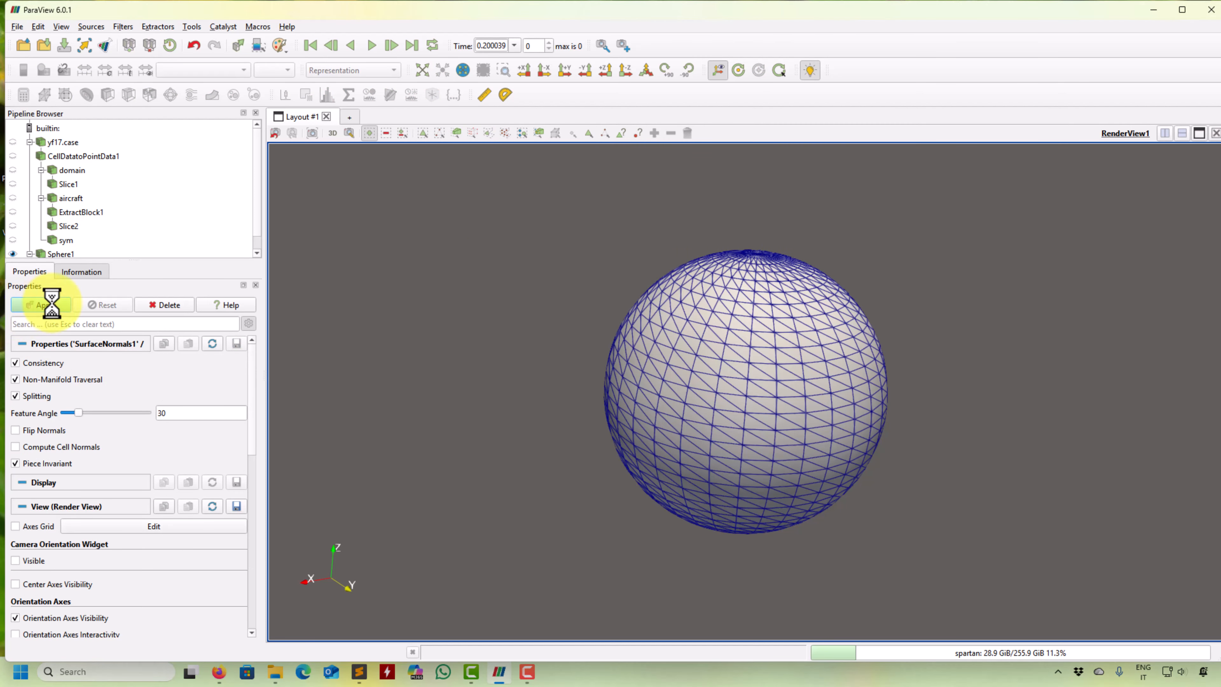
- Color the surface normals result by the Z component of Normals
click(211, 70)
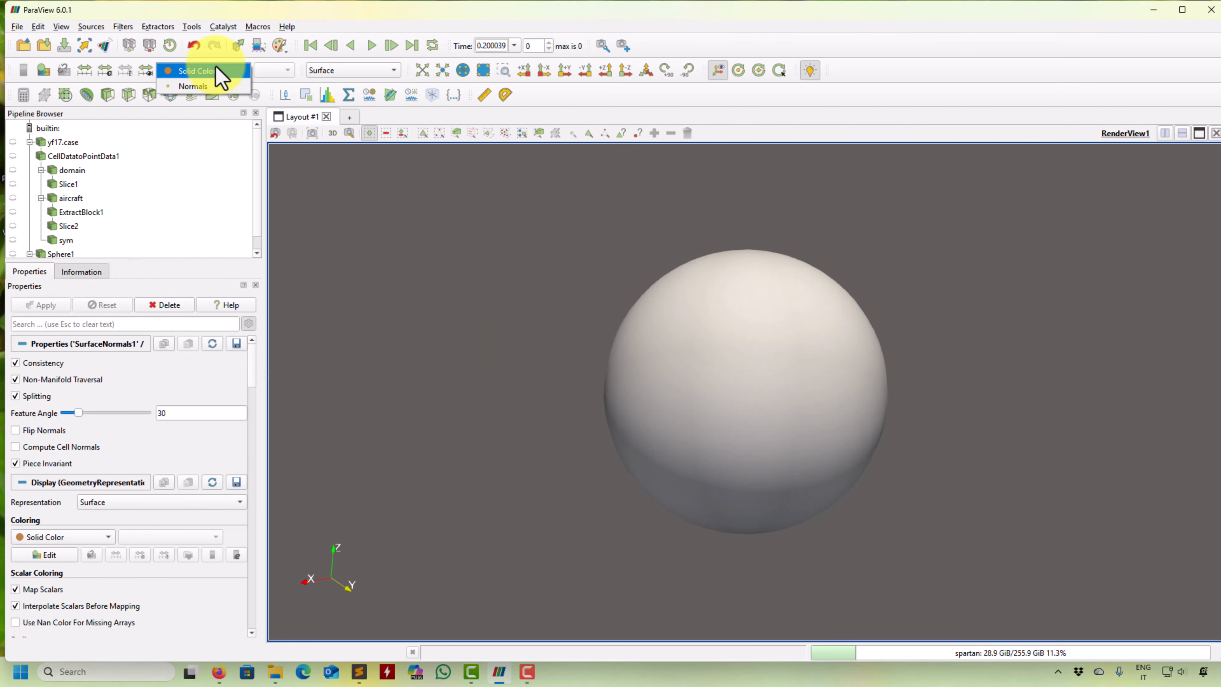
click(210, 87)
drag(408, 235, 354, 207)
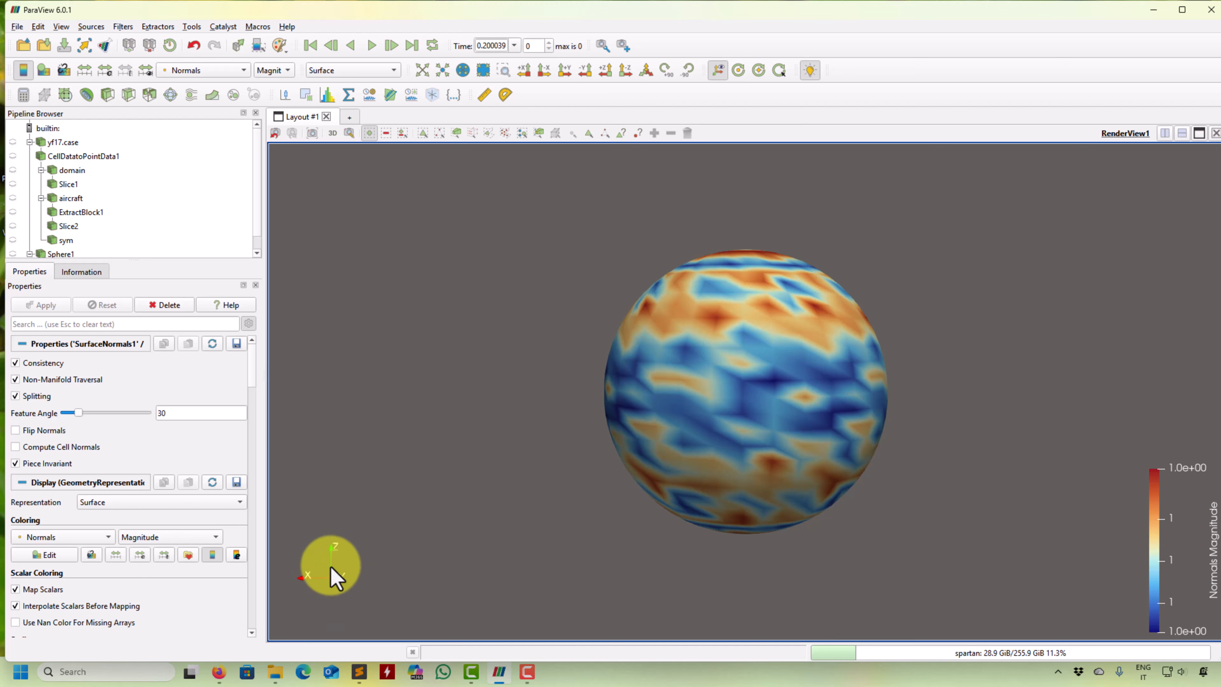
click(274, 70)
click(274, 103)
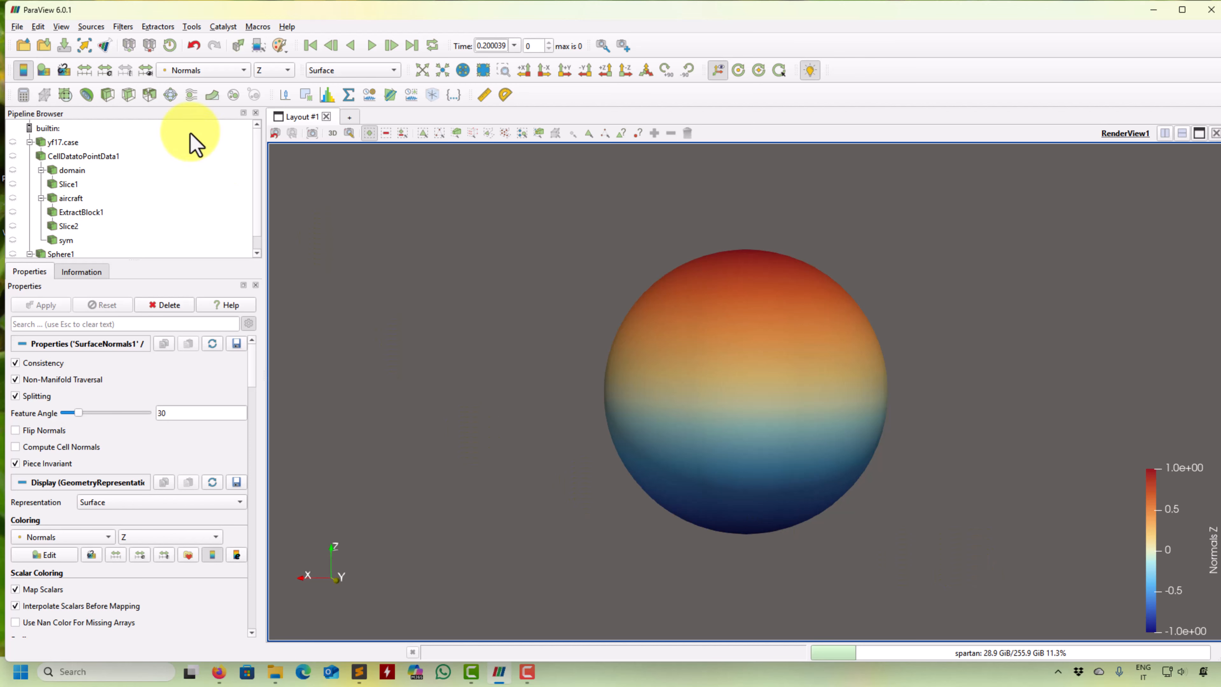
- Color the surface normals result by the X component of Normals, and switch the coloring back to the Z component
click(279, 71)
click(273, 44)
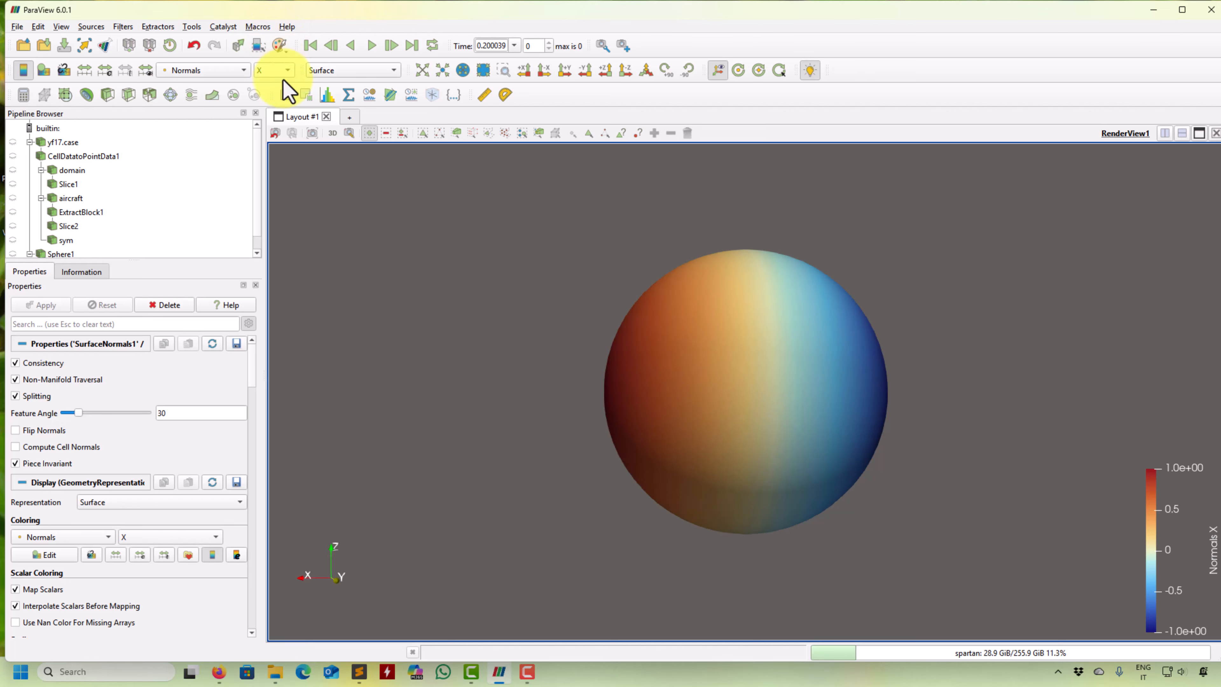
click(281, 72)
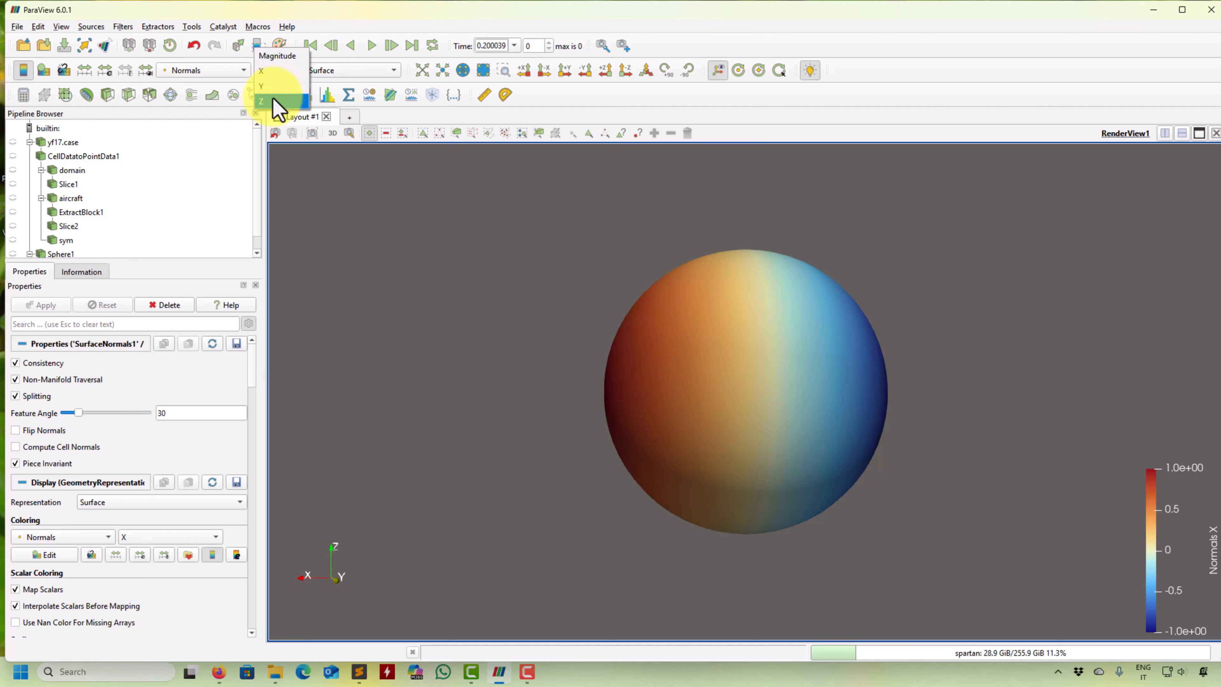
click(273, 99)
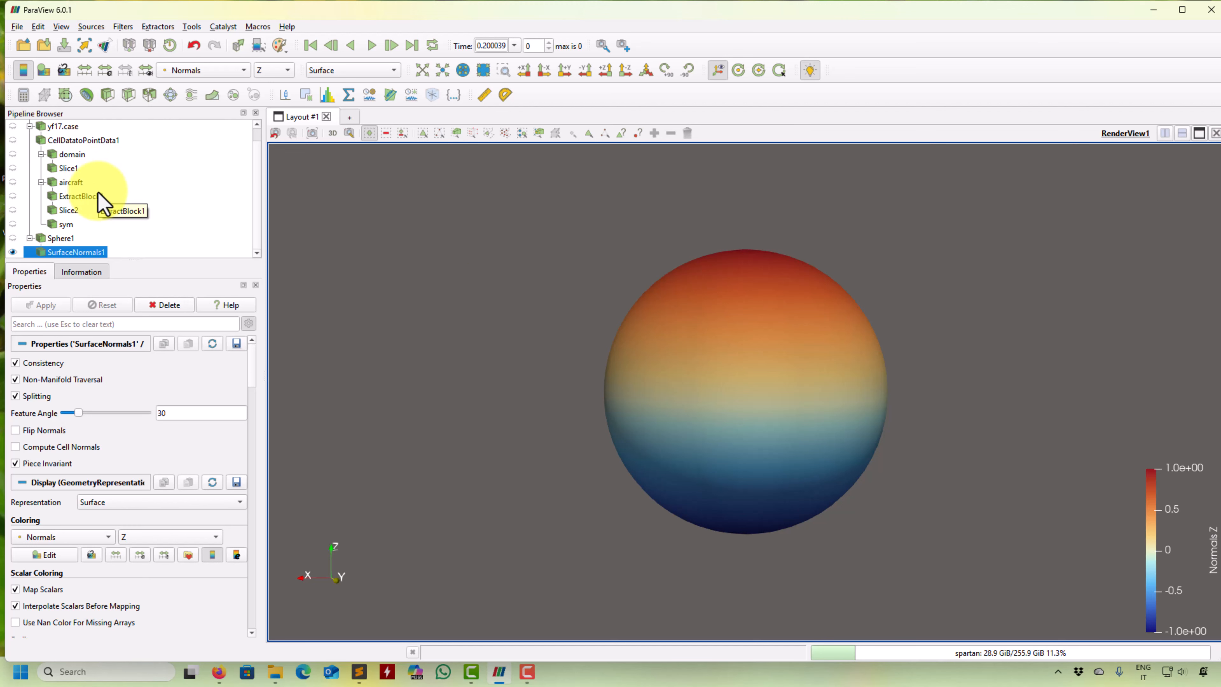
- Apply a Threshold to the surface normals result on the Z component of Normals, keeping values from 0 to 1
click(148, 96)
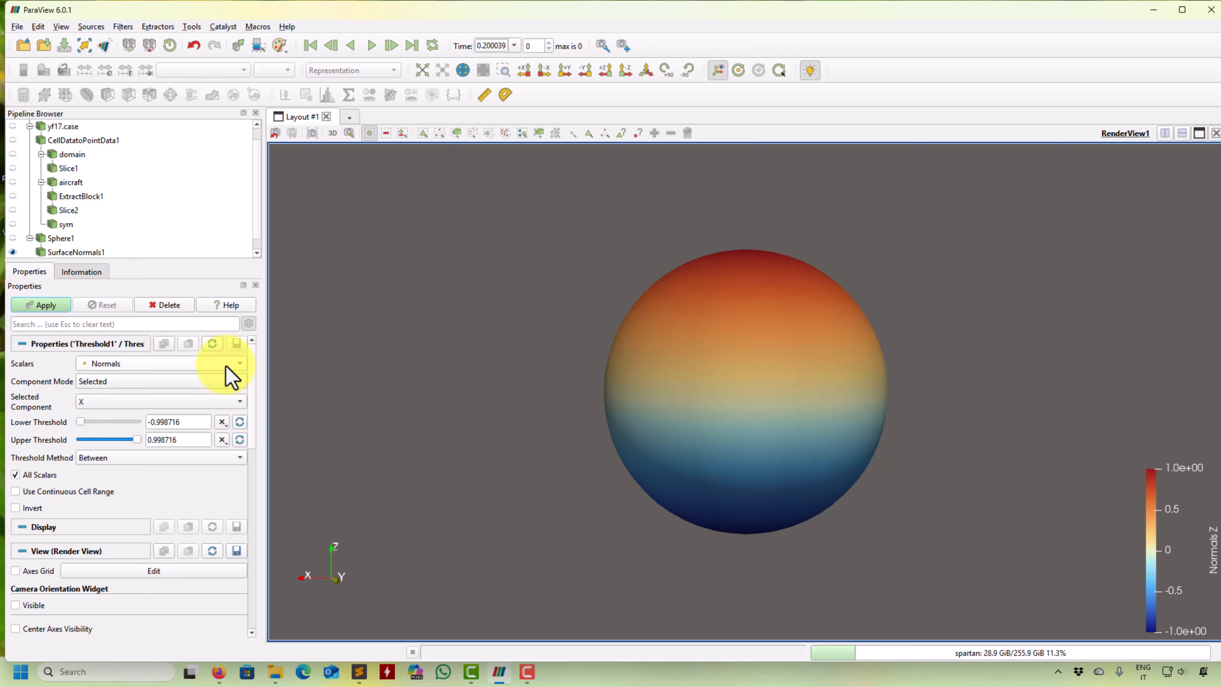
click(232, 402)
click(159, 433)
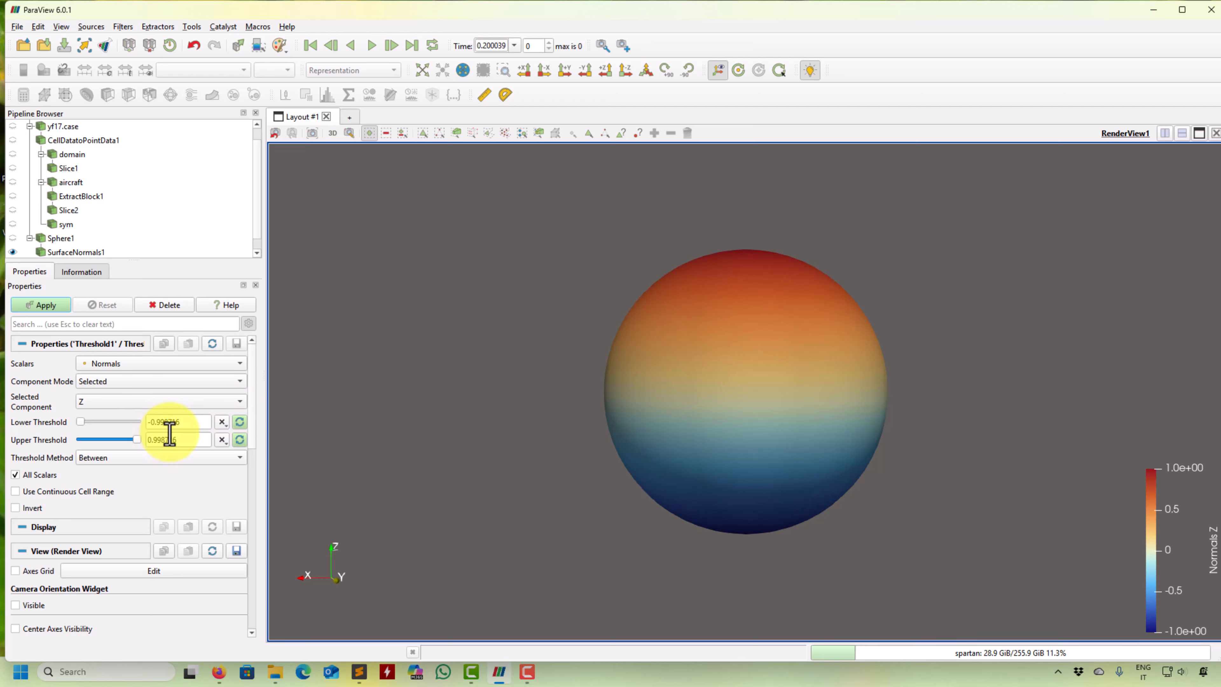
click(240, 422)
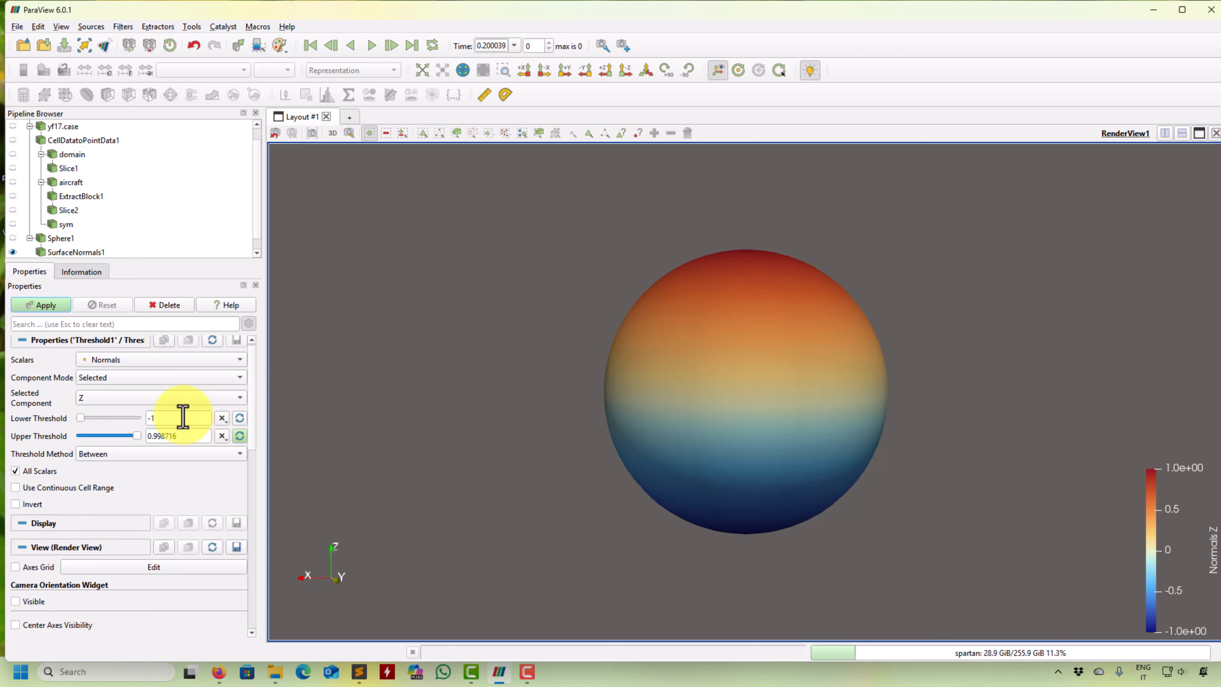
text(0)
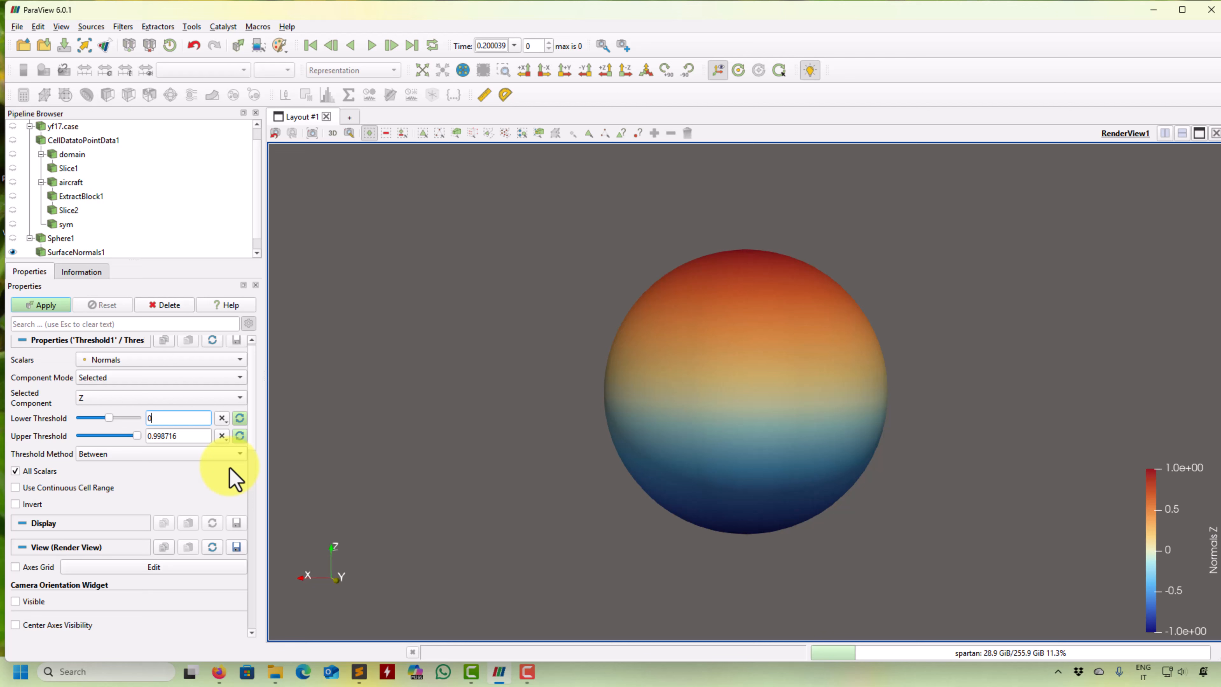
click(239, 435)
click(33, 304)
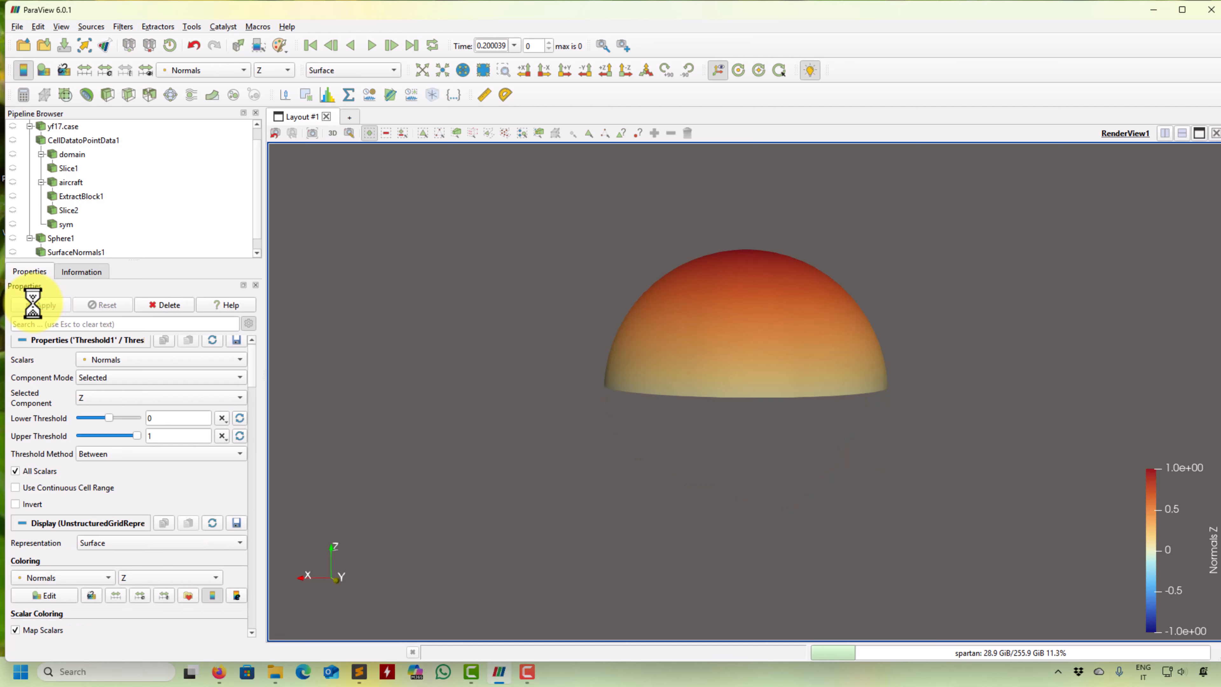
- Show the full surface normals sphere alongside the upper-half threshold for comparison, and hide it again
drag(551, 275, 537, 322)
click(13, 237)
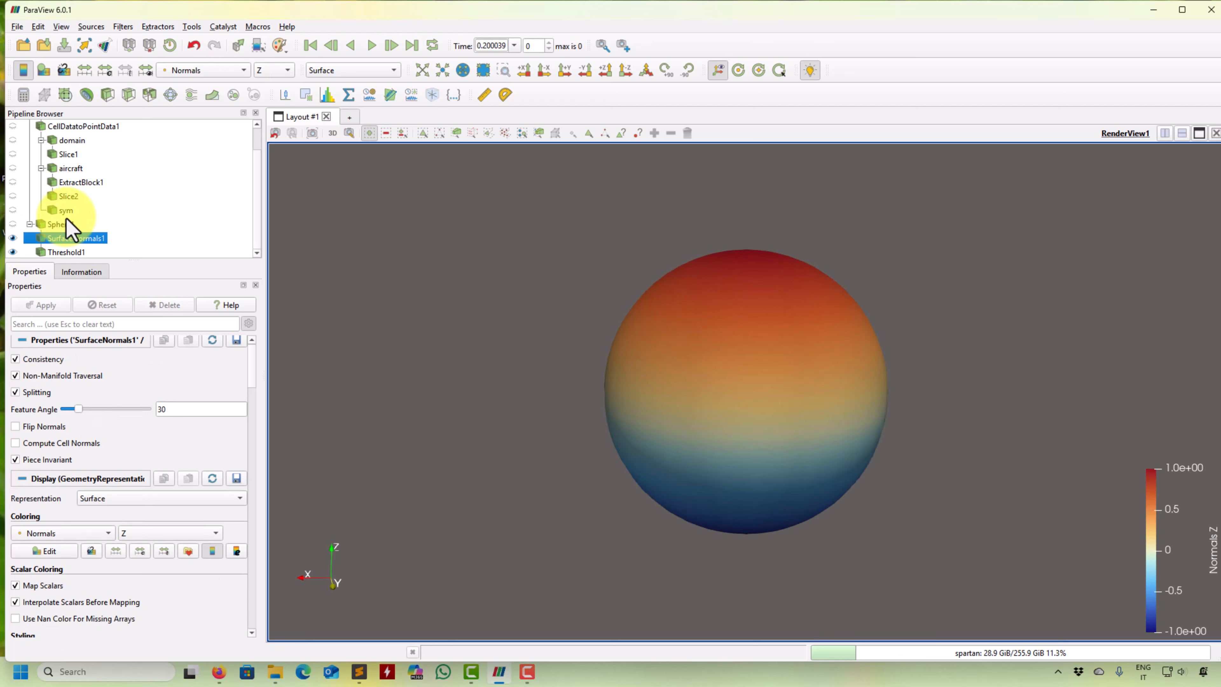
click(12, 237)
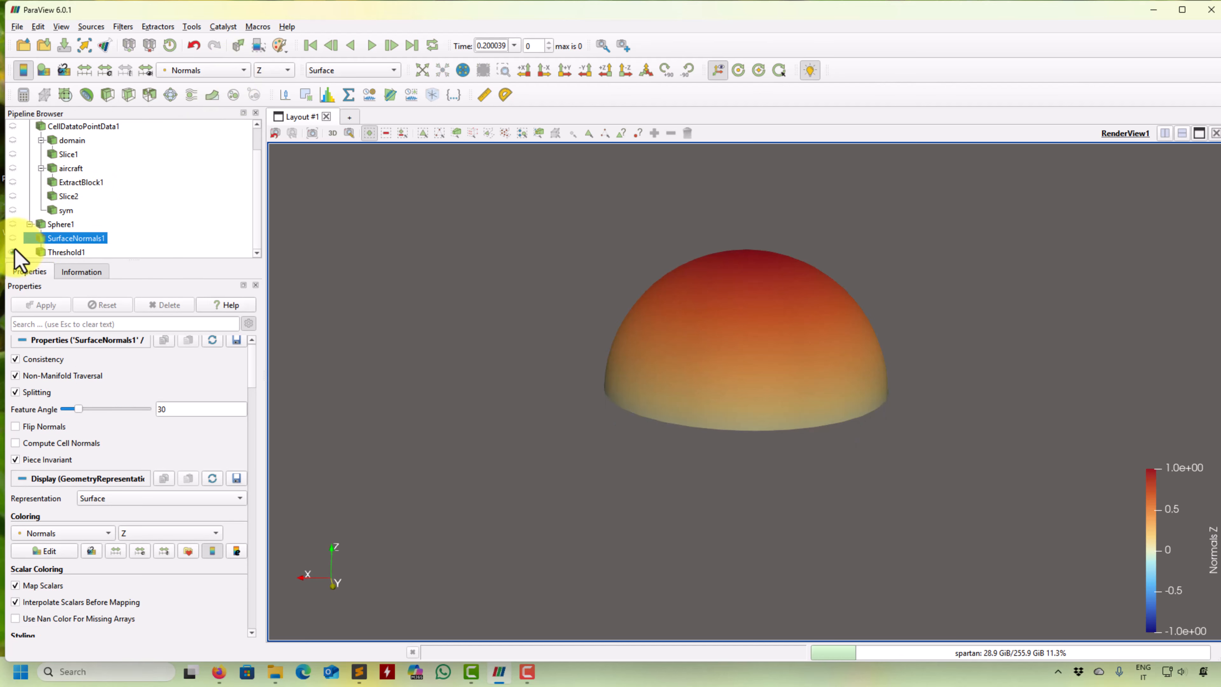
- Apply a second Threshold to the surface normals result on the Z component of Normals, keeping values from -1 to 0
click(65, 252)
click(68, 238)
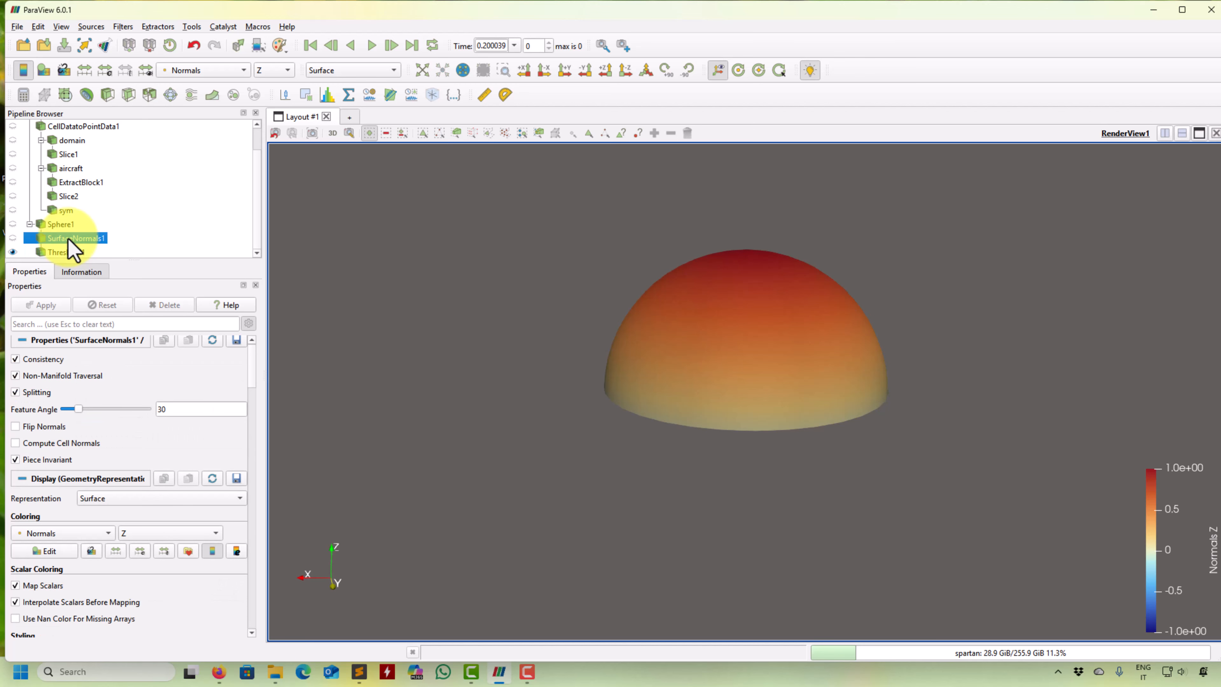
click(149, 96)
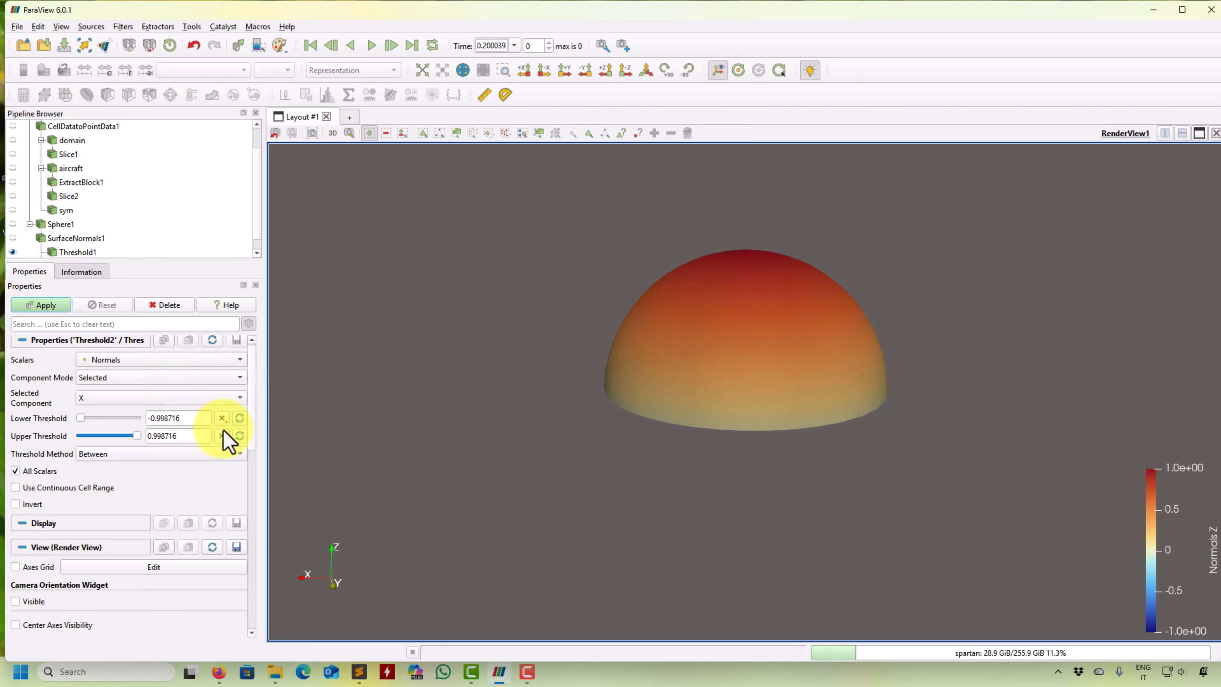
click(233, 403)
click(142, 431)
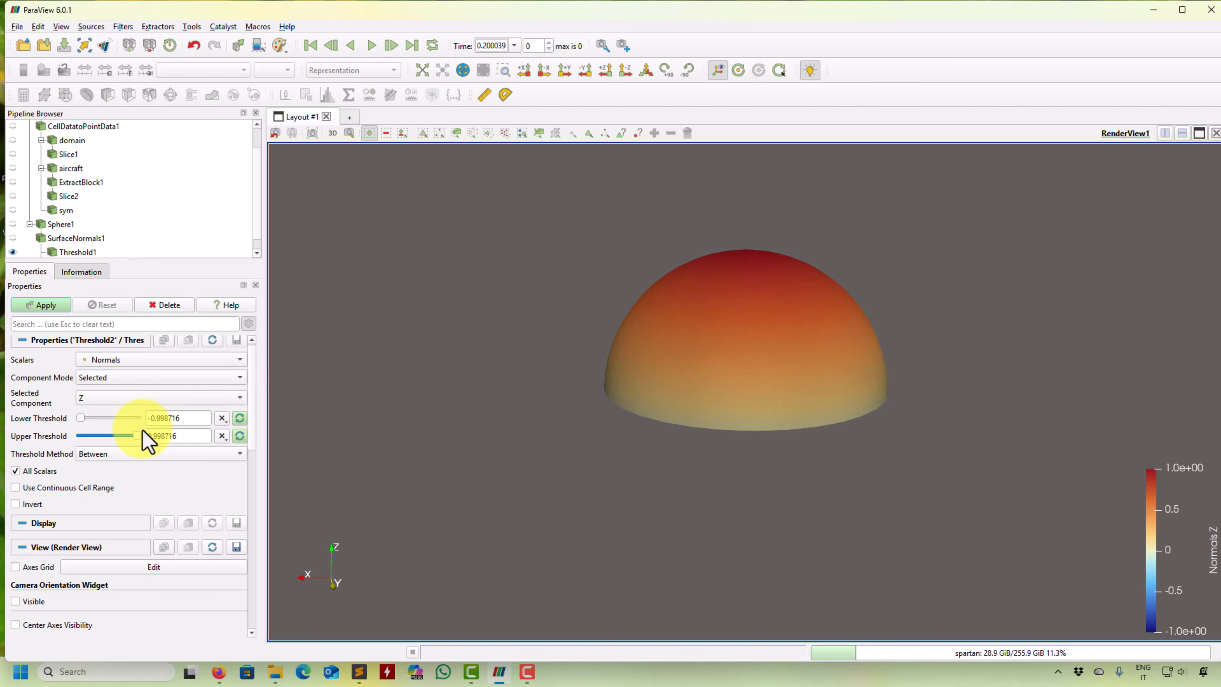
click(239, 436)
double_click(173, 435)
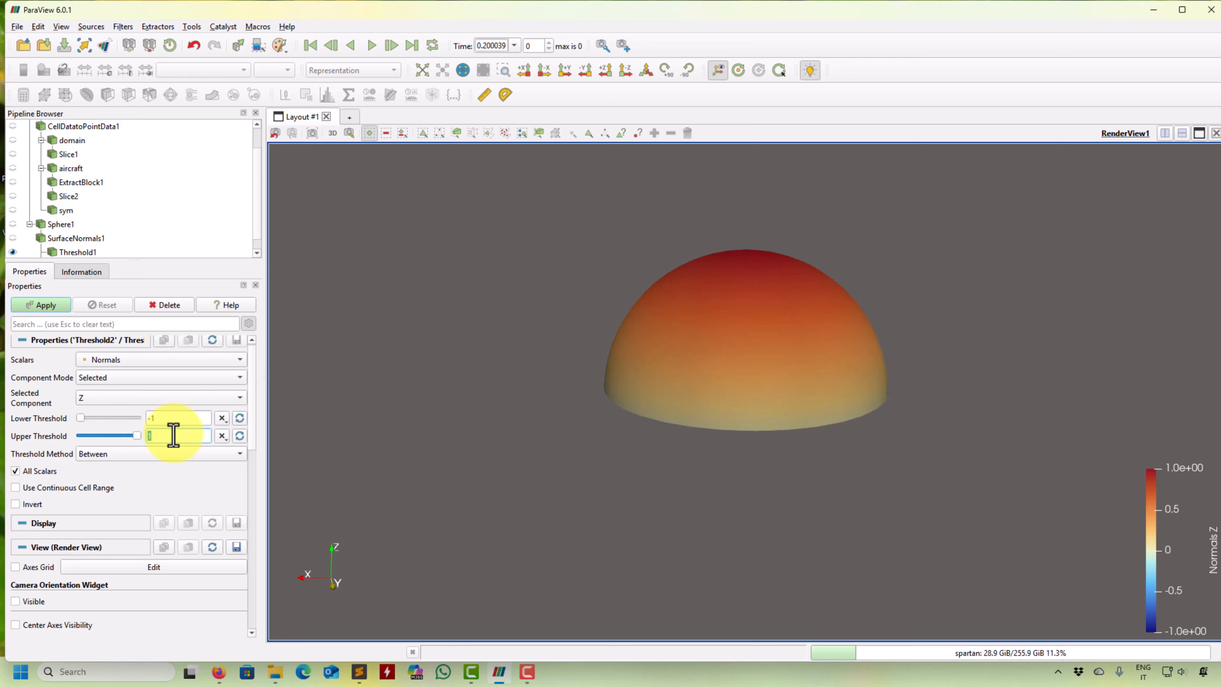
click(39, 305)
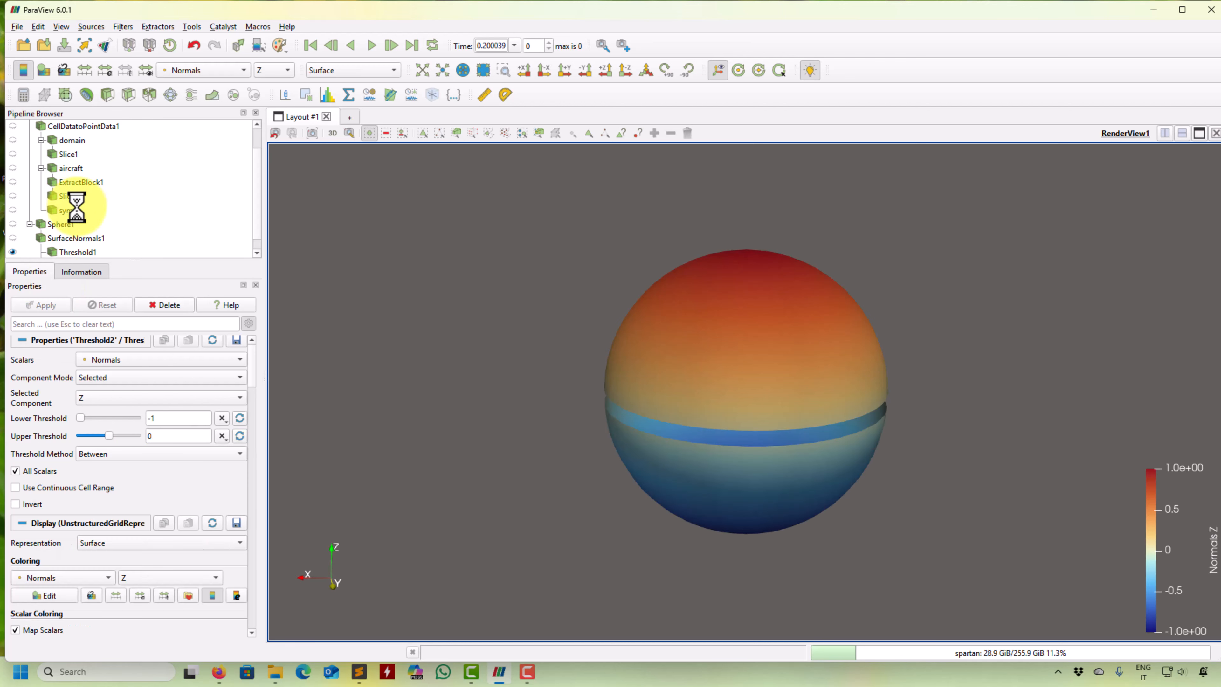
- Set the lower-half threshold's Upper Threshold to 0.01 and apply it
scroll(77, 209, down, 1)
scroll(482, 345, down, 2)
scroll(481, 345, up, 3)
drag(481, 345, 459, 338)
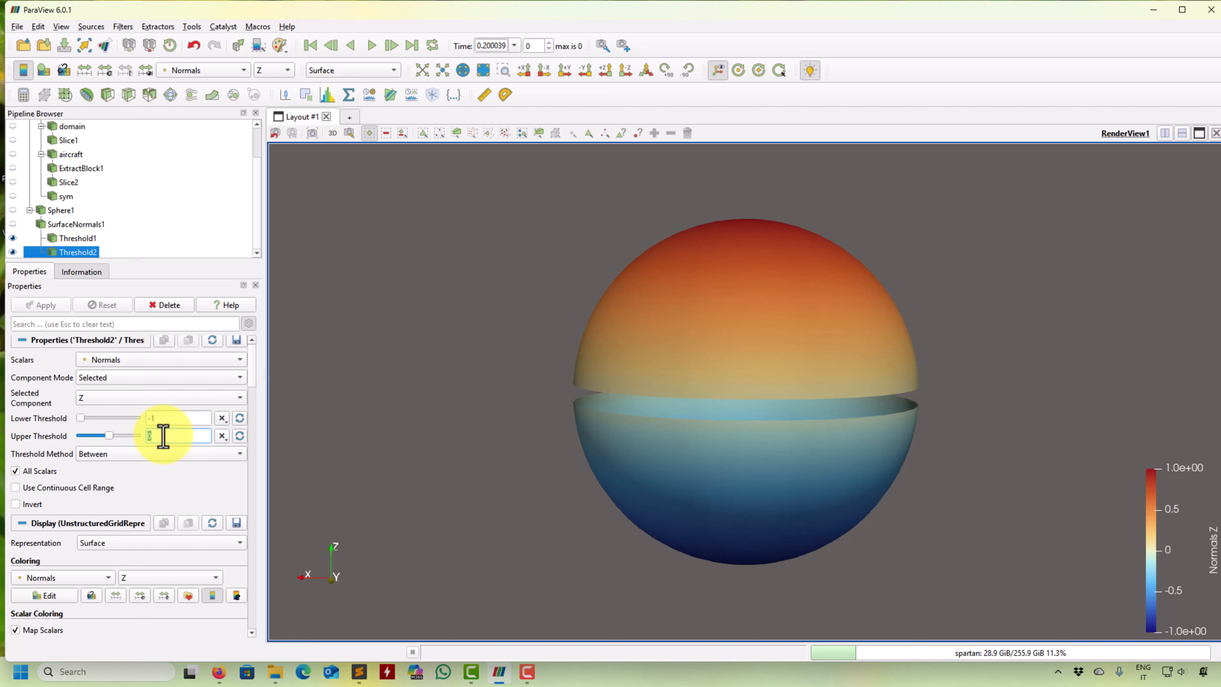
text(.01)
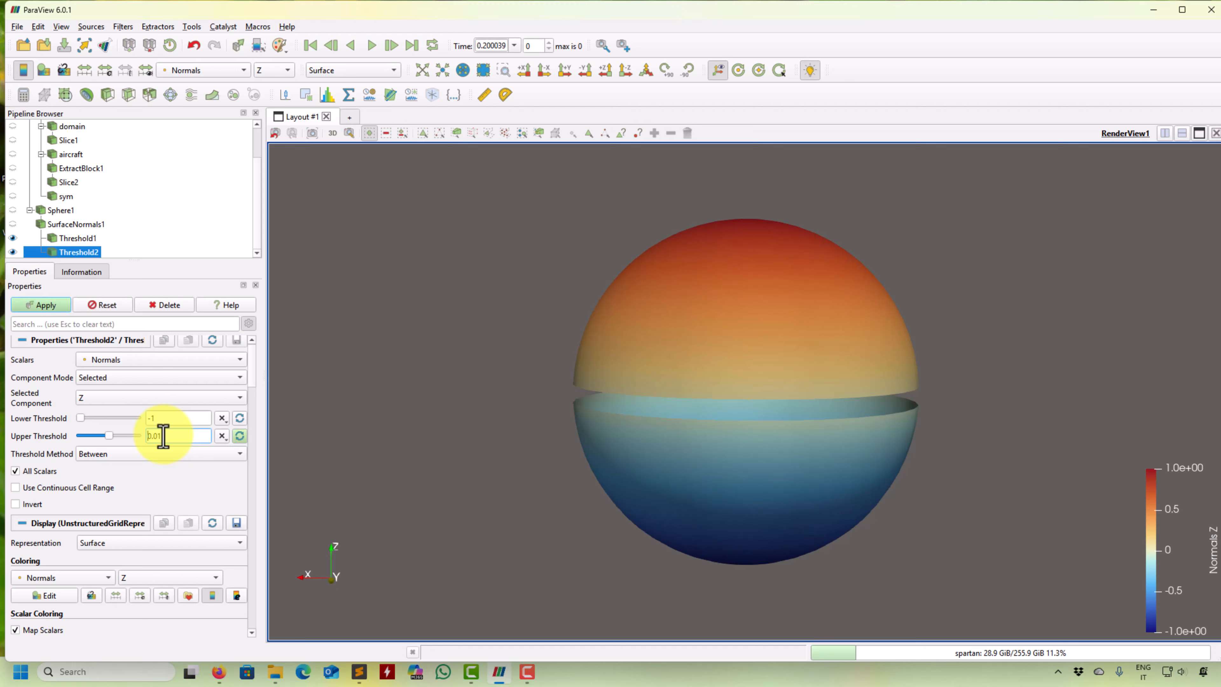
click(44, 305)
- Set the lower-half threshold's Upper Threshold to 0.1 and apply it
double_click(187, 436)
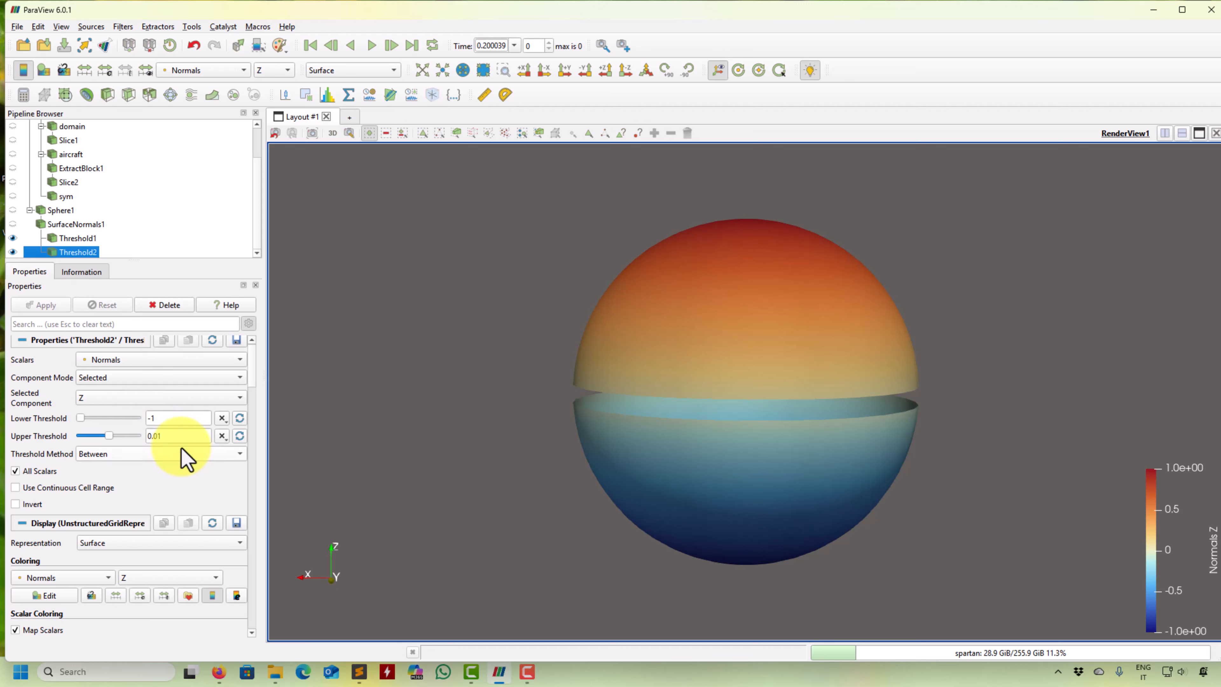
text(0.)
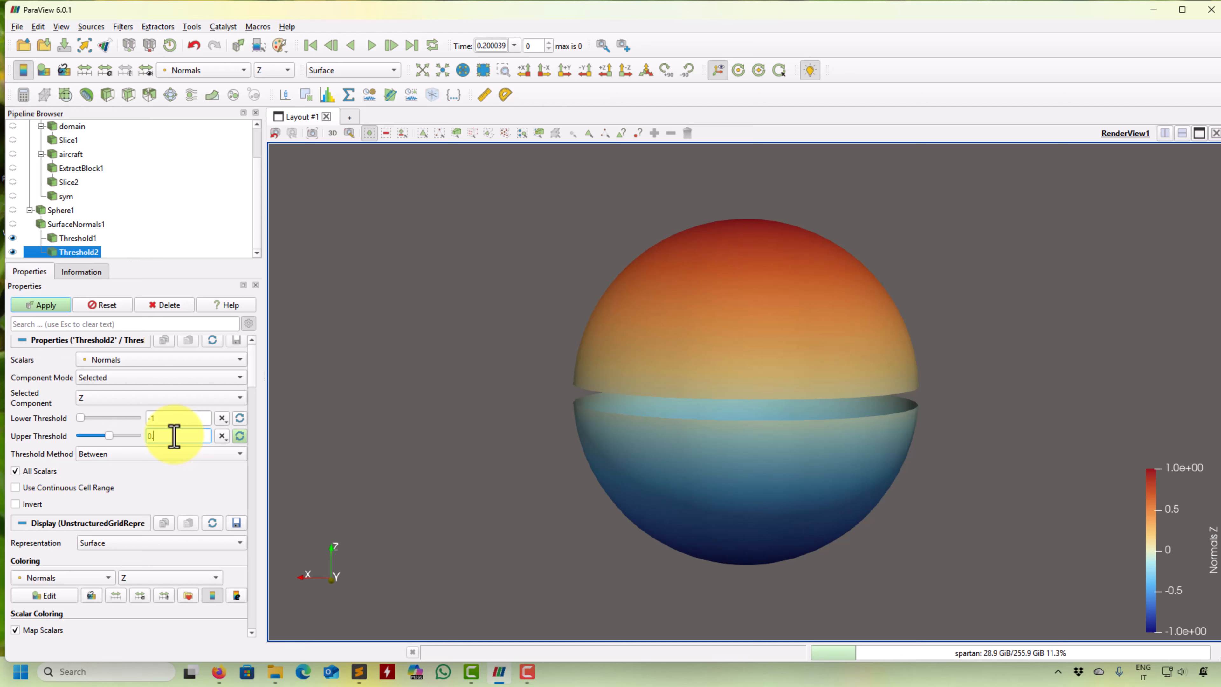
text(01)
click(41, 305)
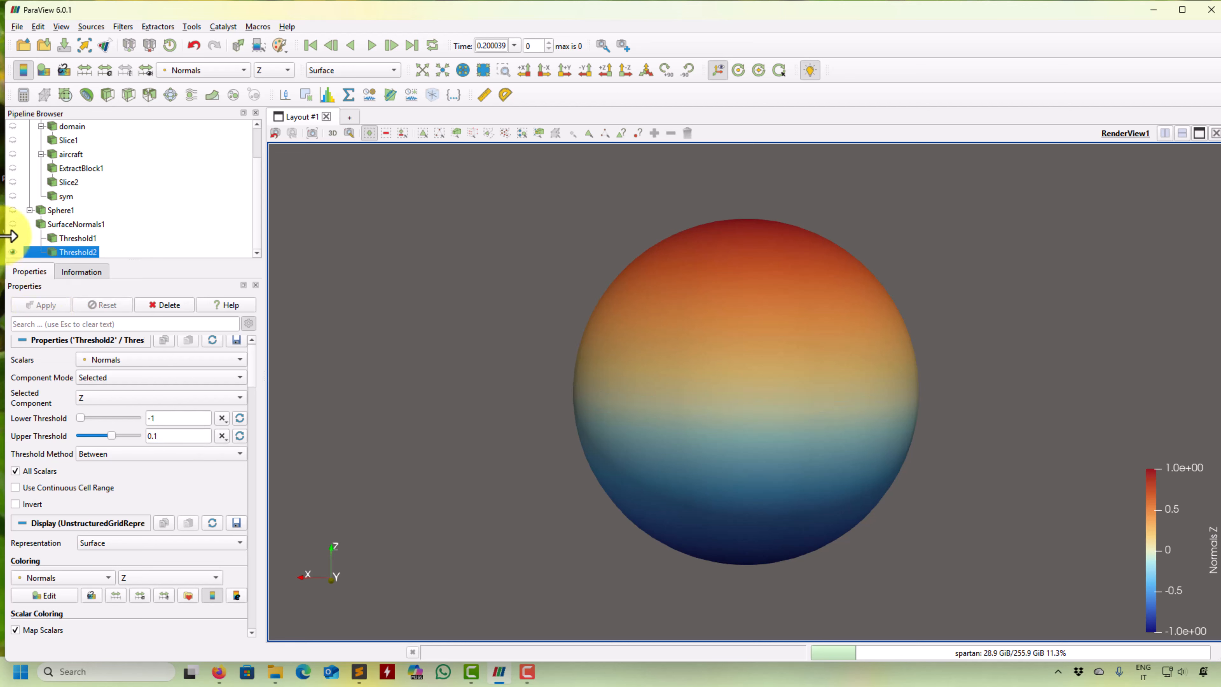
- Hide the upper-half threshold to view the lower half alone, and show the upper half again
click(13, 238)
key(Up)
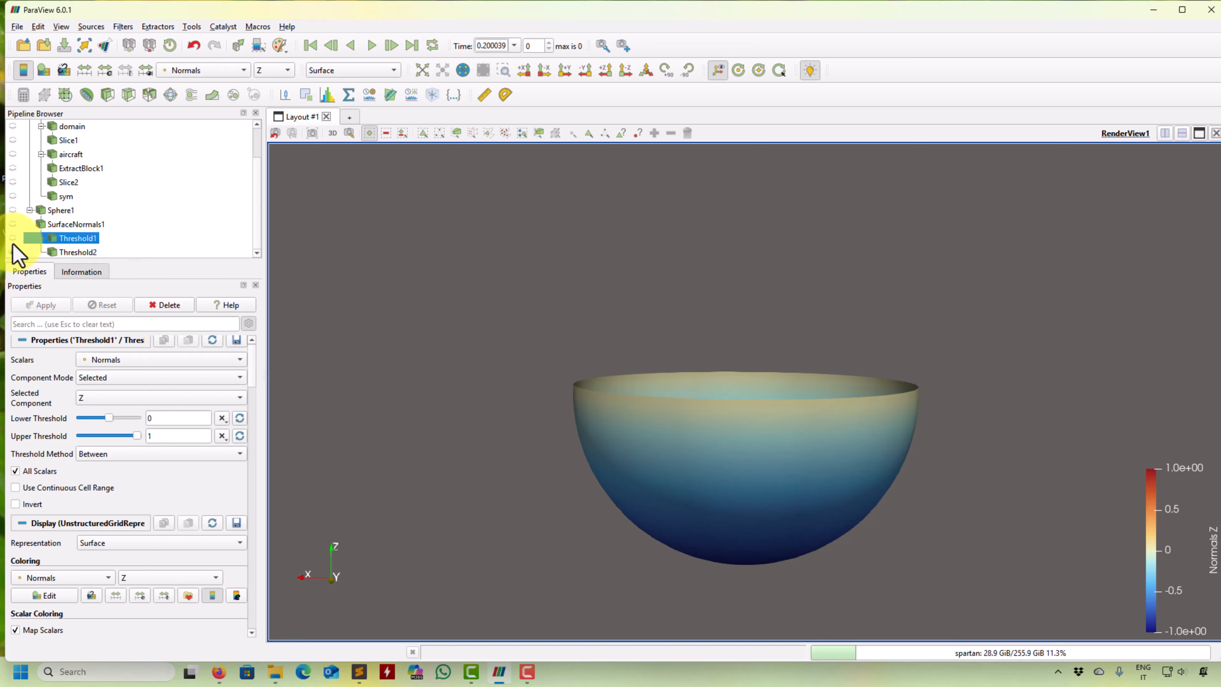
click(13, 238)
- Color the upper-half threshold with Solid Color and examine how the two halves of the sphere separate
click(214, 72)
click(219, 55)
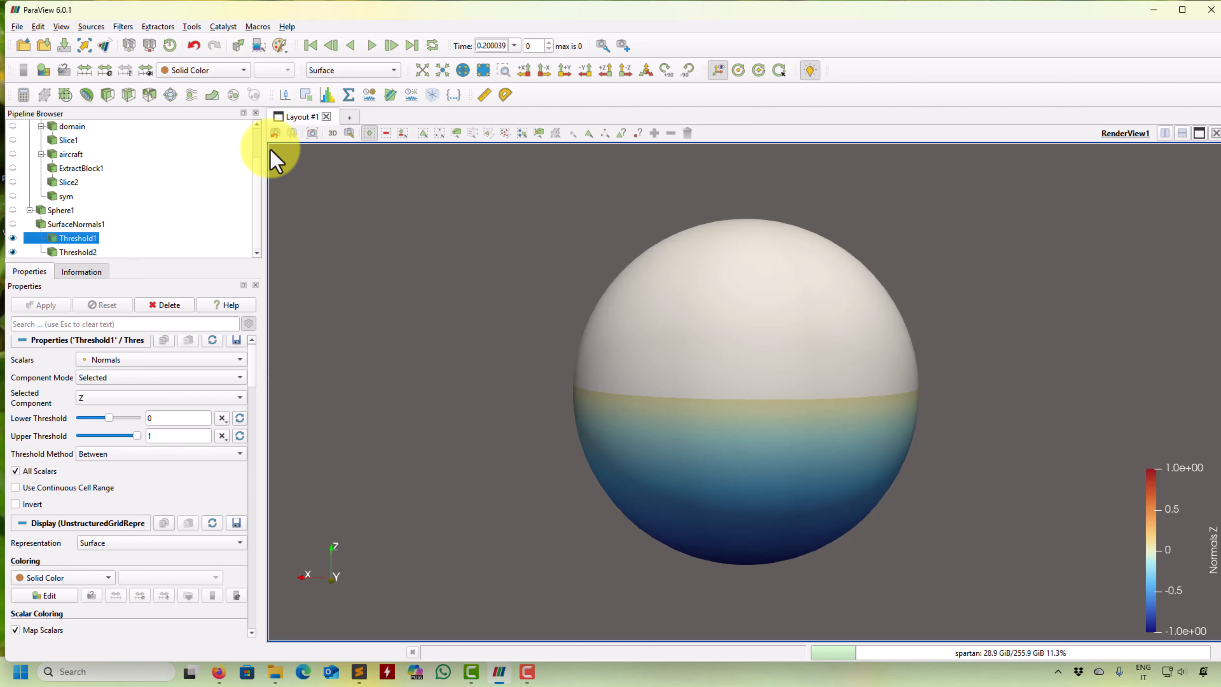
click(73, 252)
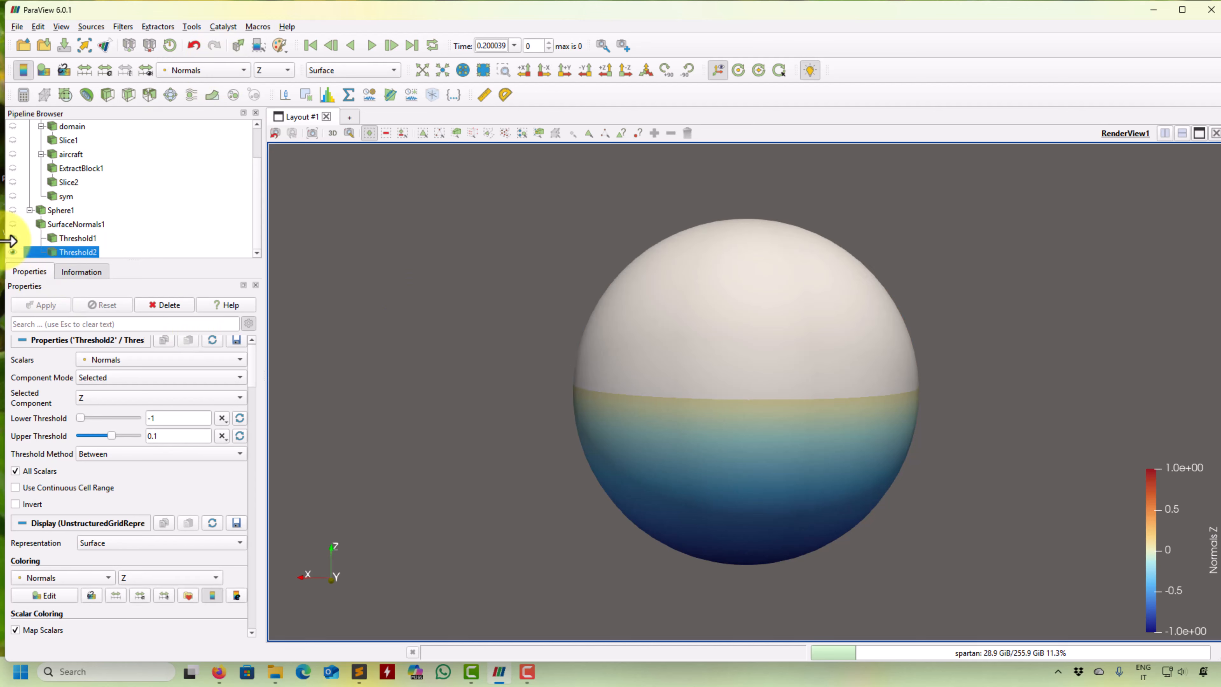
drag(755, 395, 605, 422)
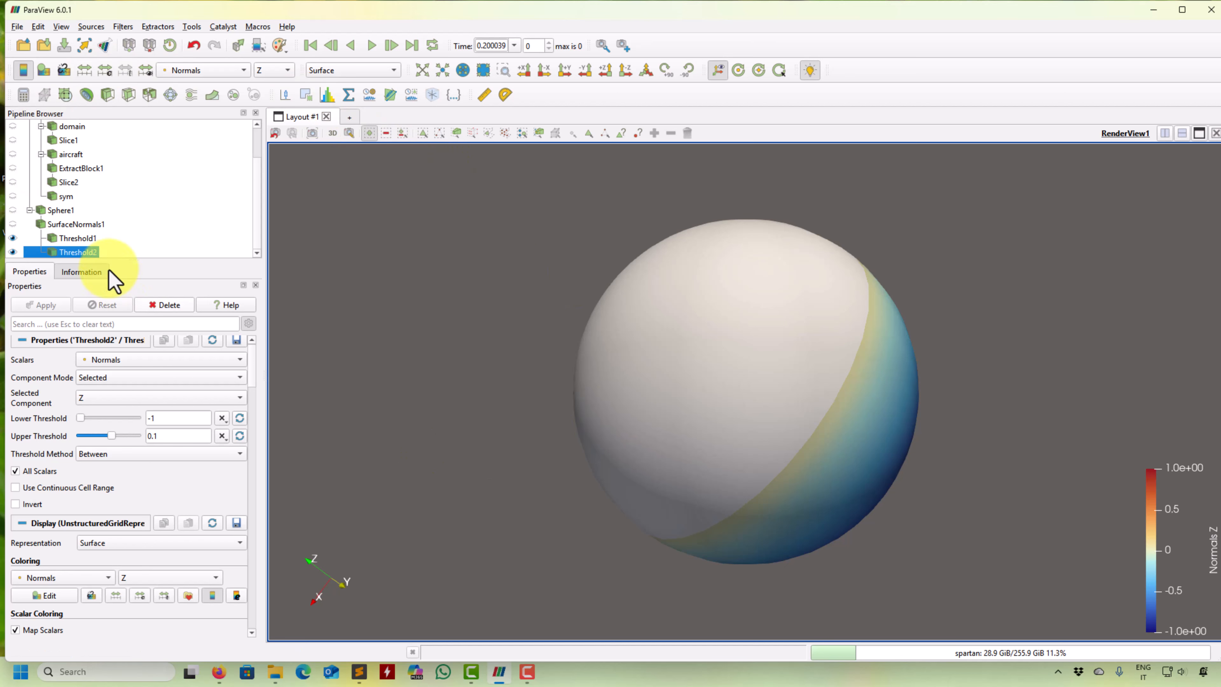
- Delete both thresholds, the surface normals result and the sphere from the pipeline
key(Delete)
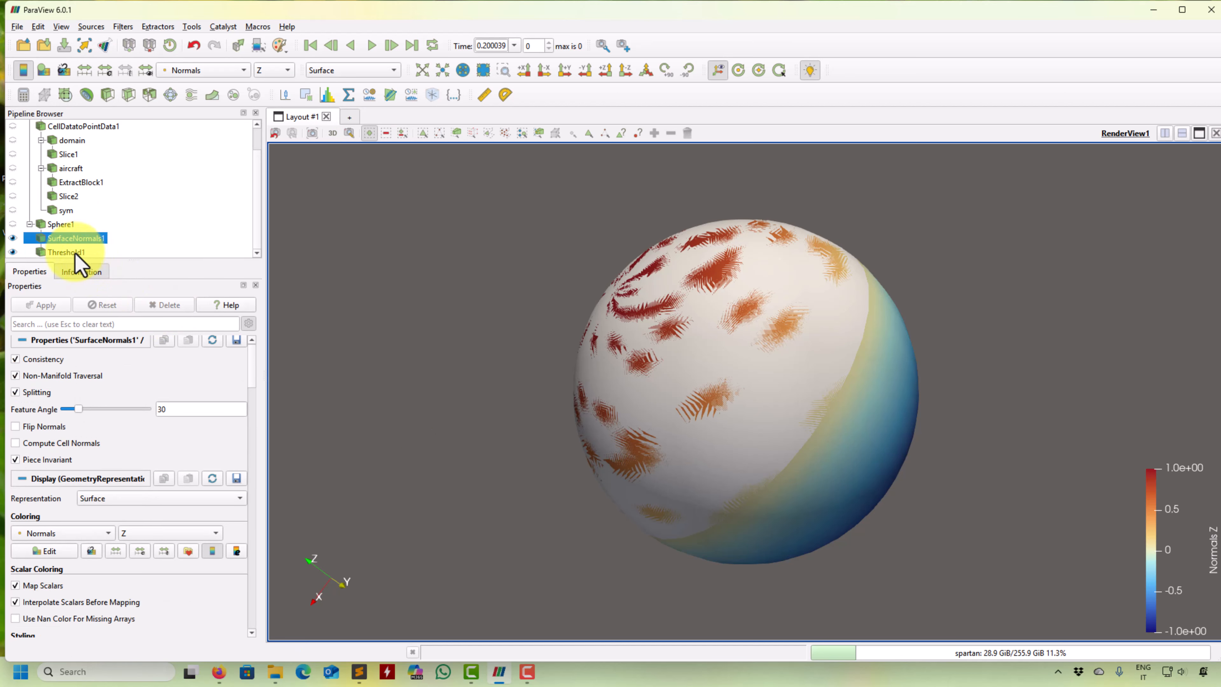
click(74, 253)
click(168, 305)
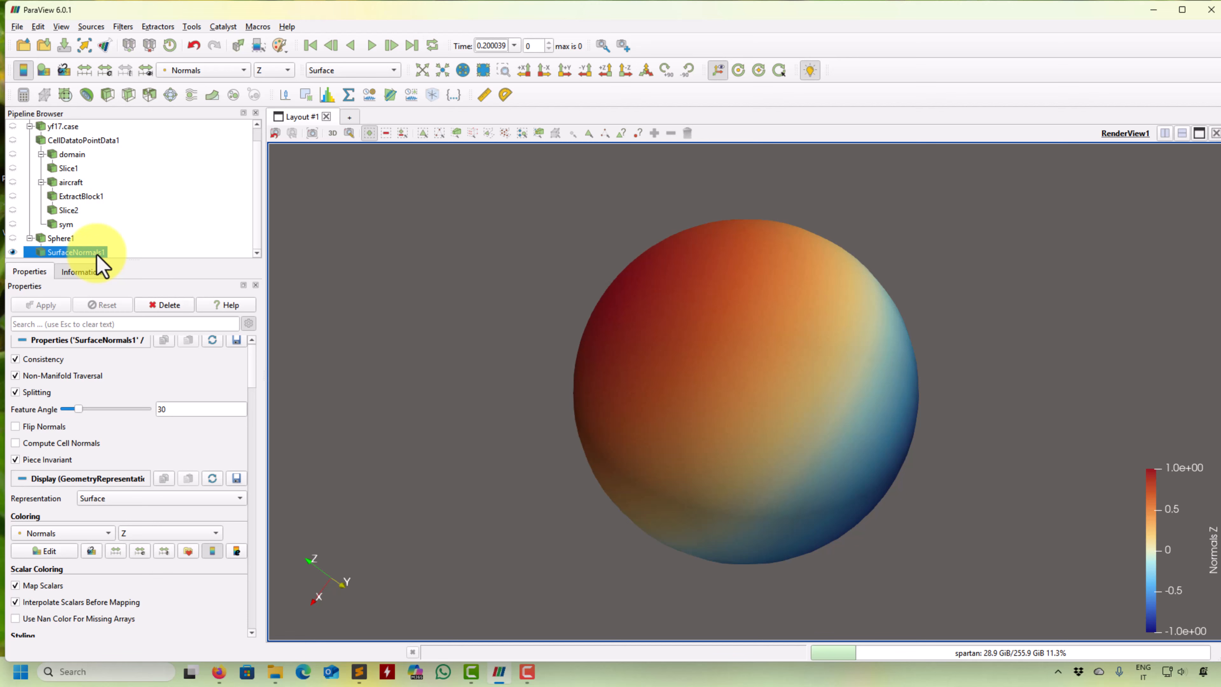
click(169, 304)
drag(537, 370, 259, 245)
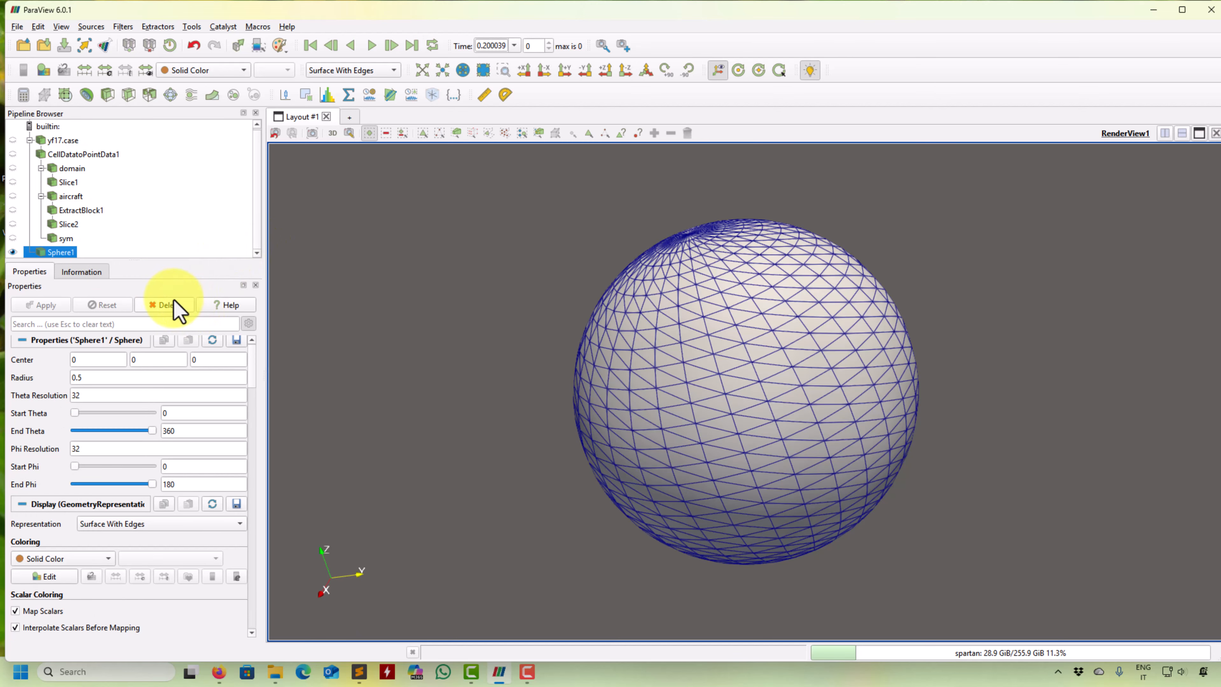
key(Delete)
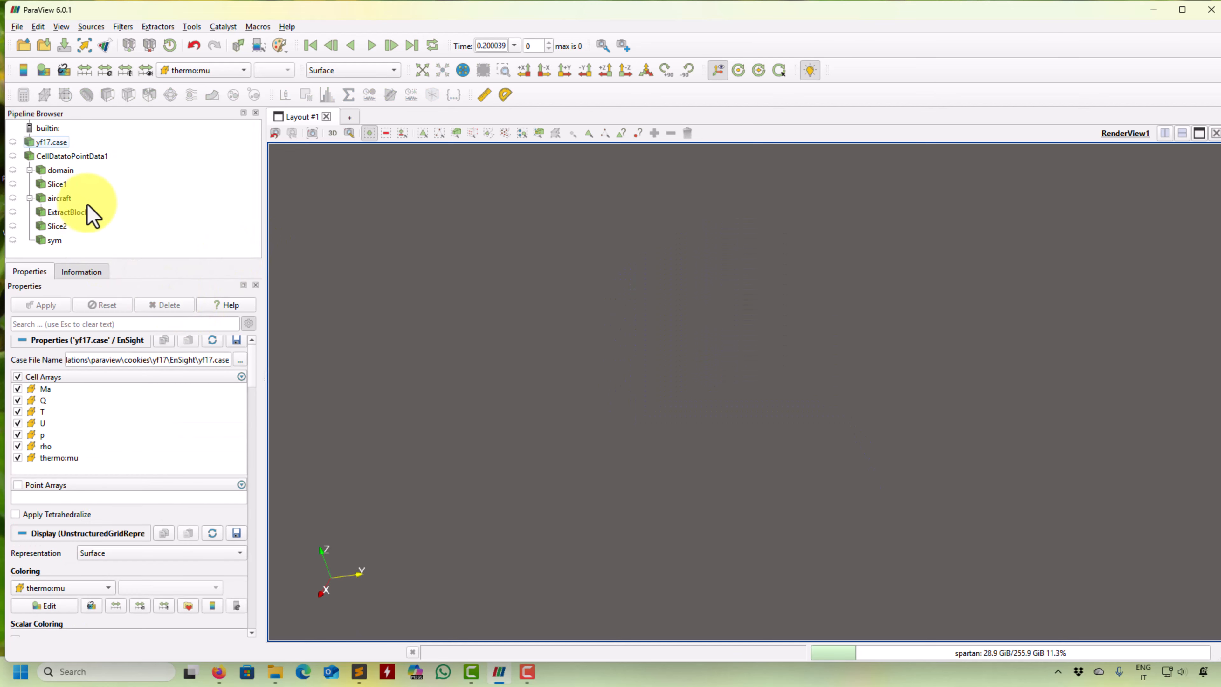
- Show the extracted wing block and color it with Solid Color
click(13, 212)
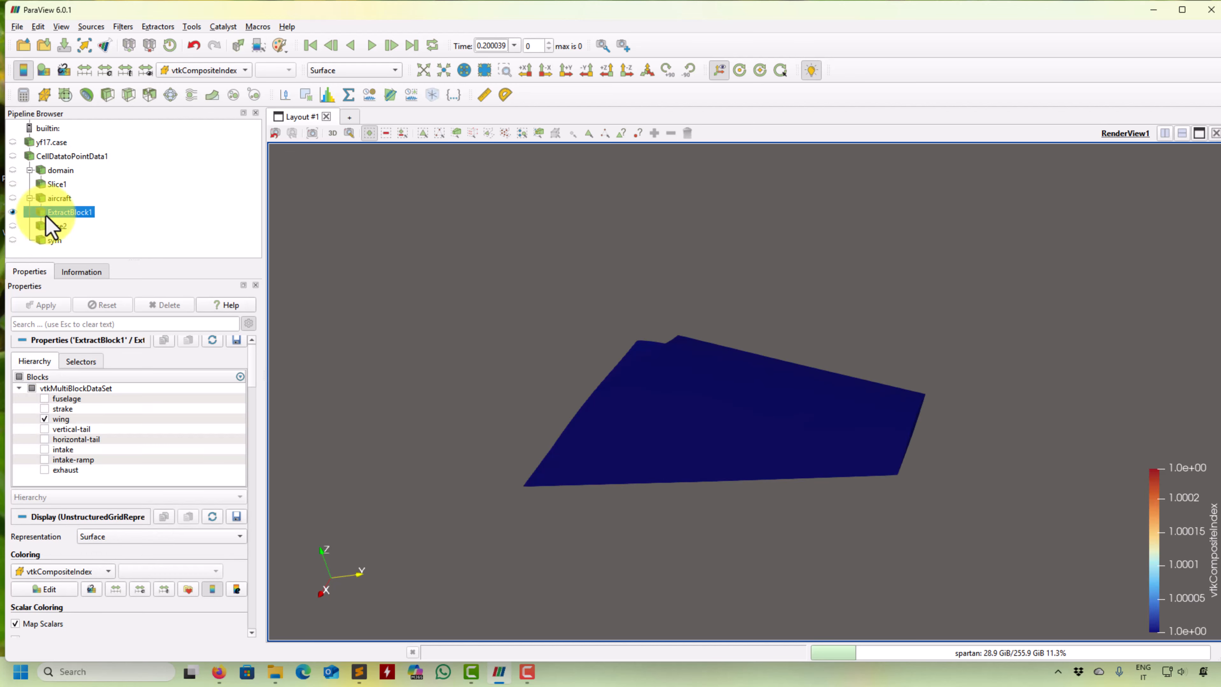
click(220, 72)
click(197, 9)
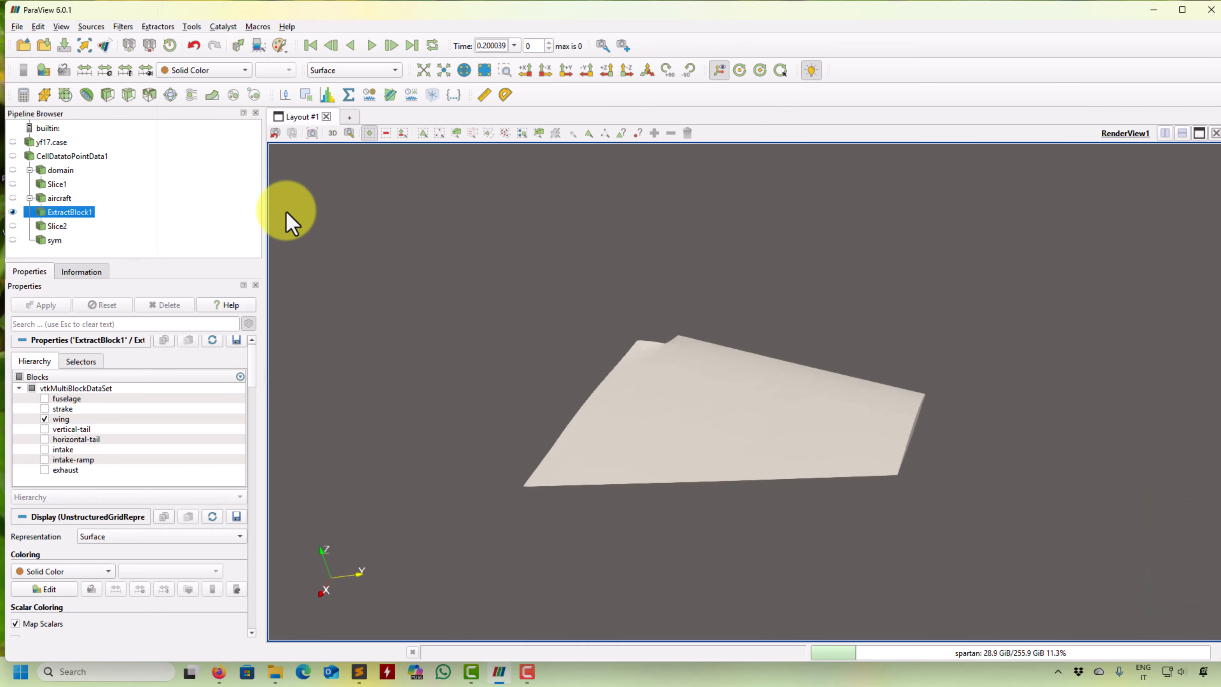
drag(291, 205, 423, 553)
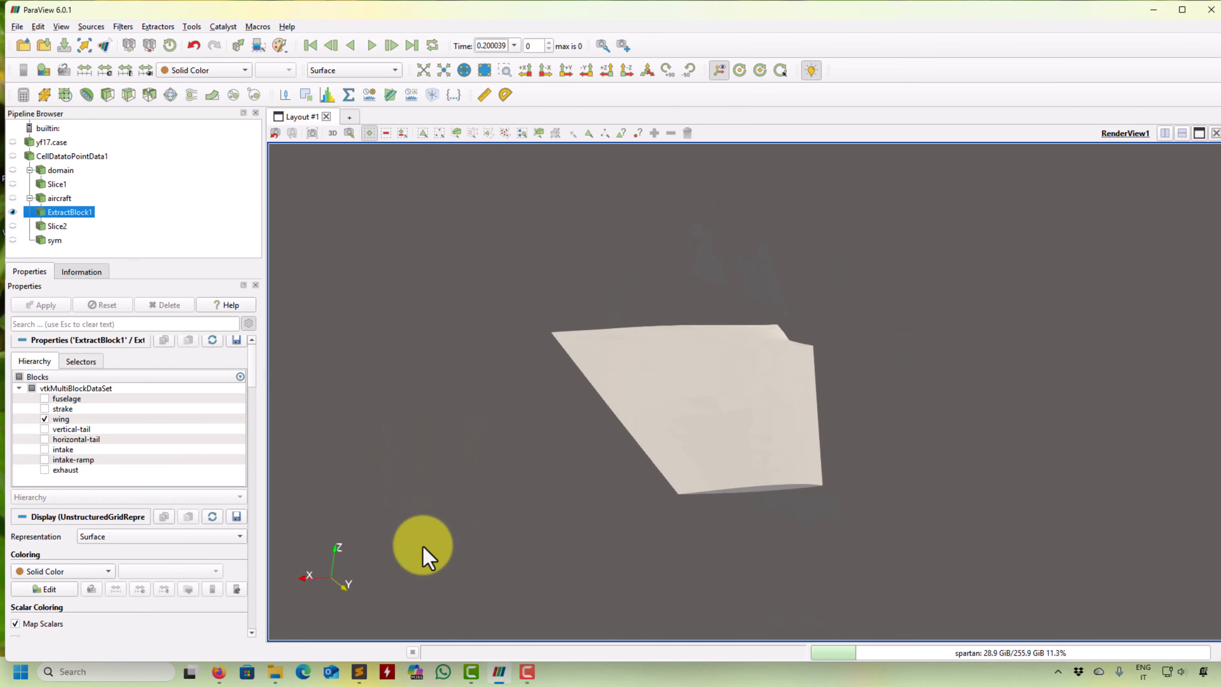
- Apply Extract Surface to the wing block, and apply Surface Normals to the extracted surface with default settings
click(125, 29)
mouse_move(137, 58)
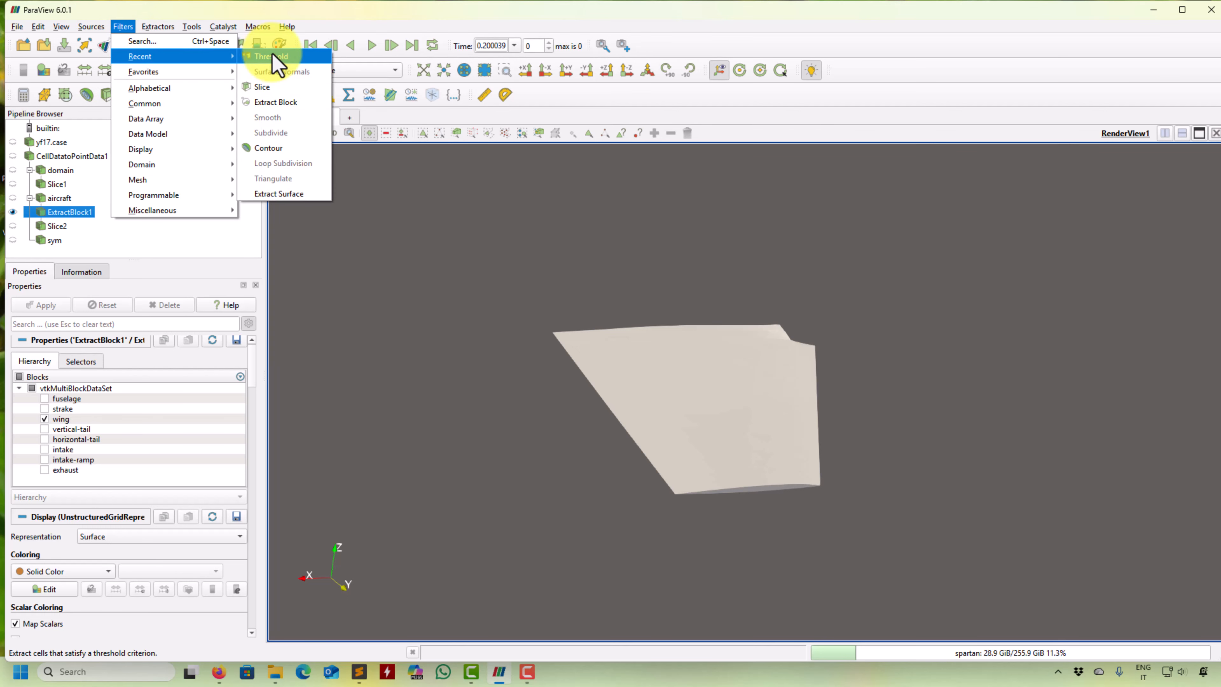
click(280, 195)
click(35, 304)
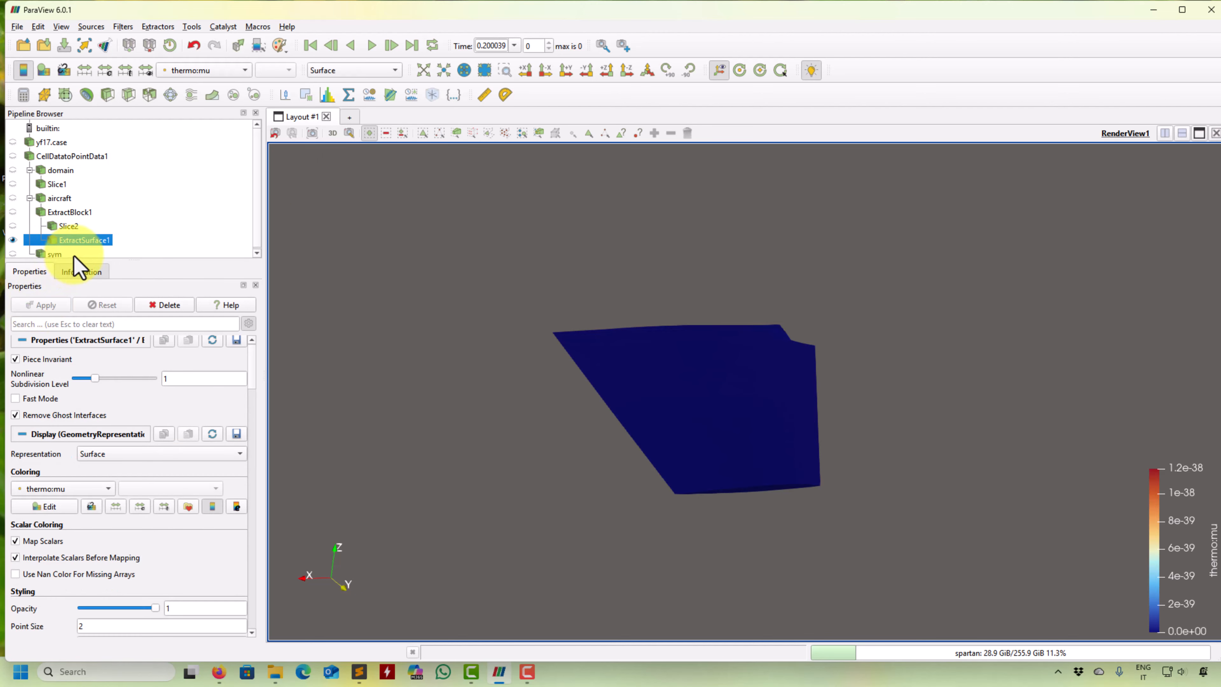
click(123, 27)
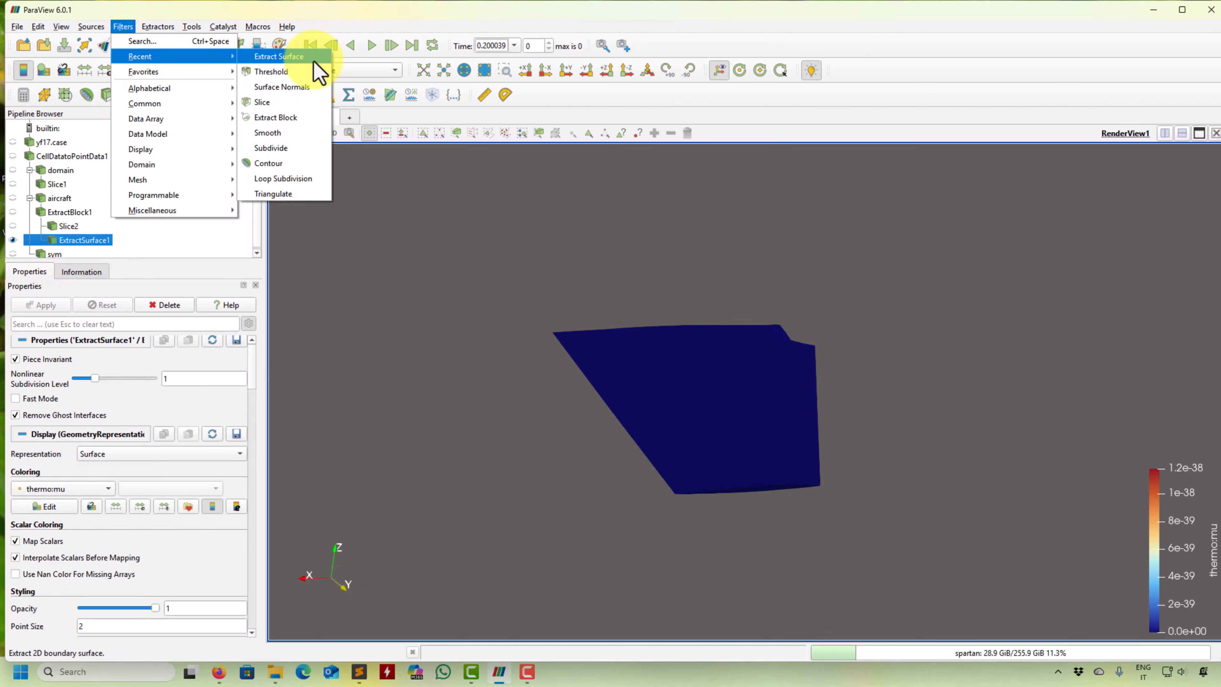
click(310, 87)
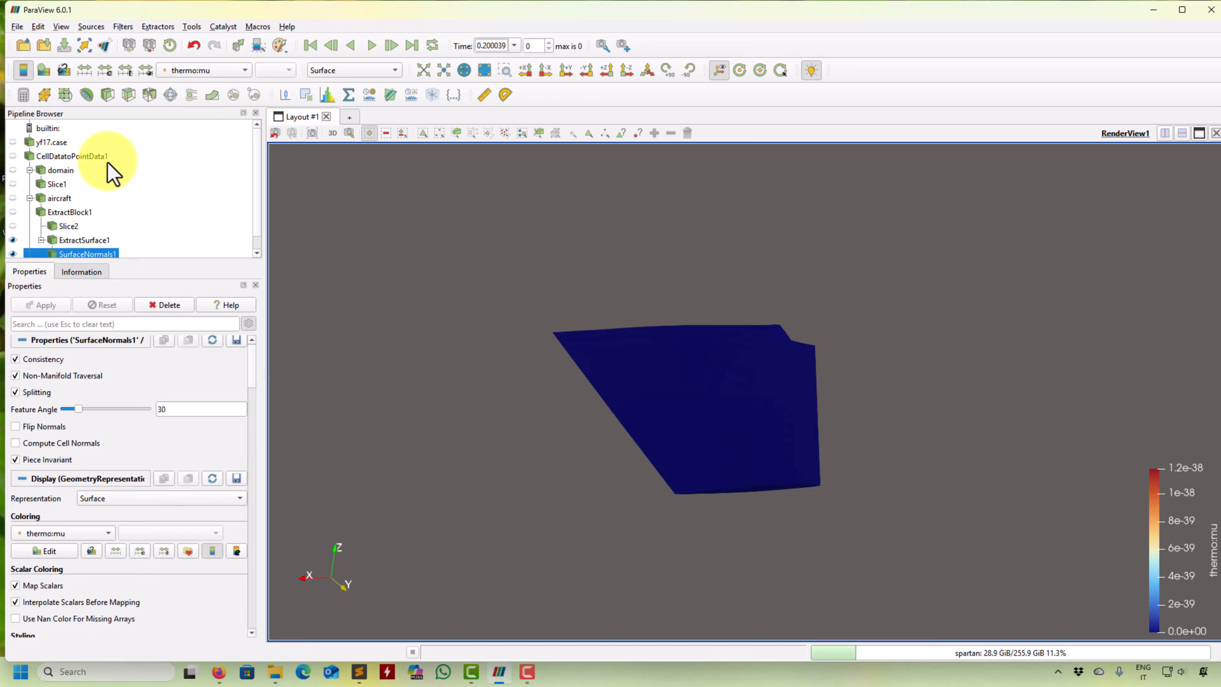
- Color the wing's surface normals result by the Z component of Normals and examine it from several angles
click(219, 70)
click(209, 14)
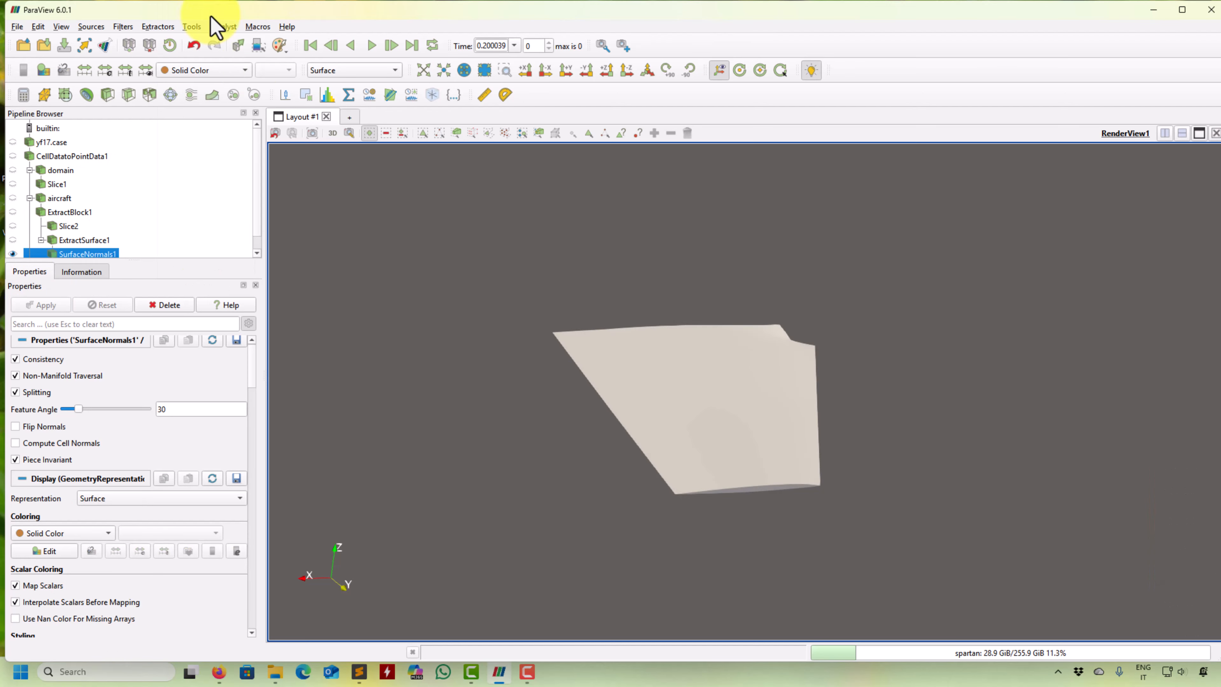
click(219, 72)
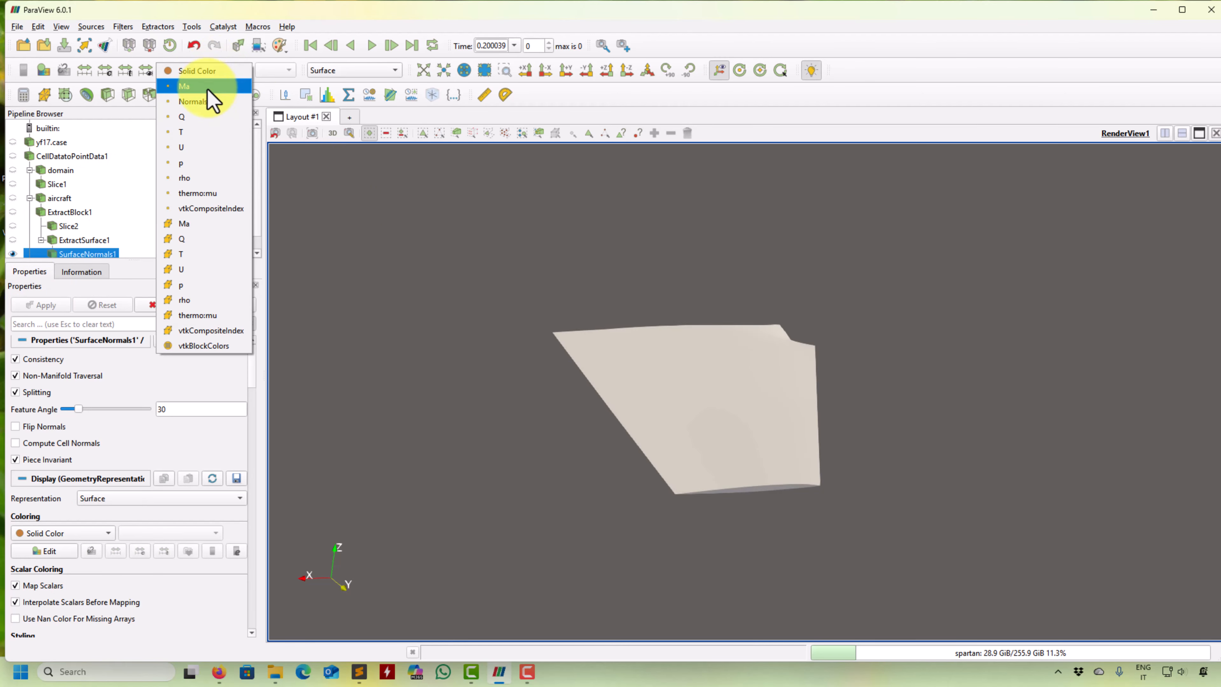
click(202, 102)
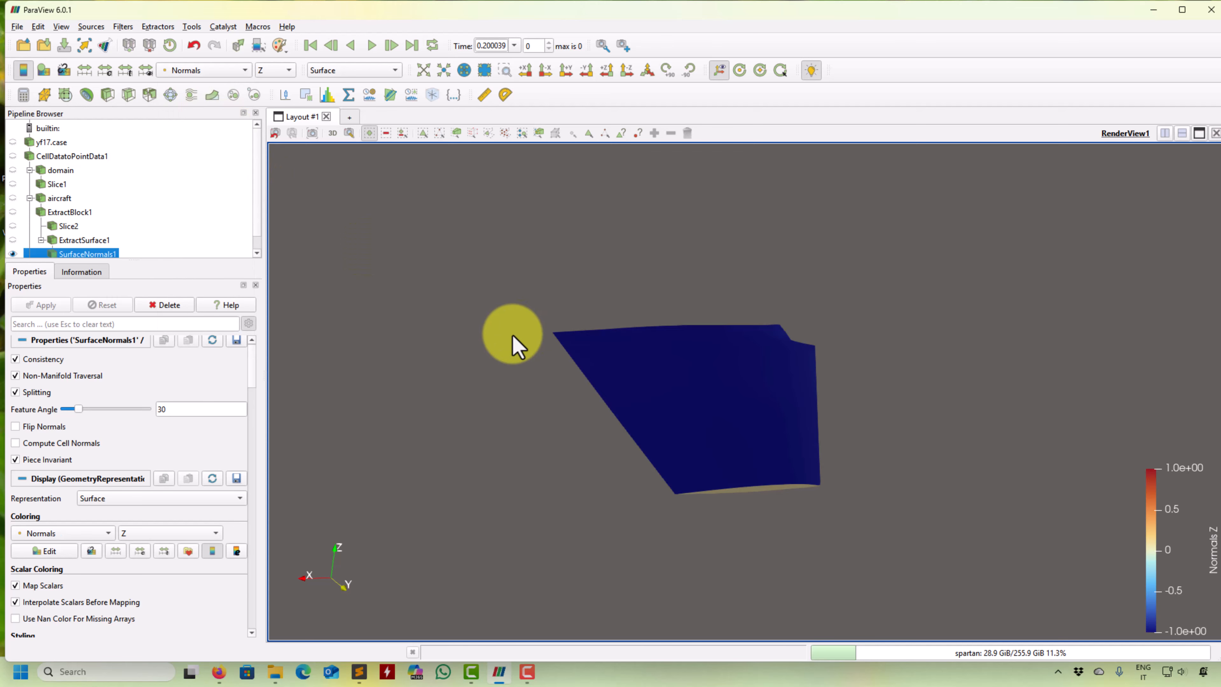
drag(513, 341, 640, 428)
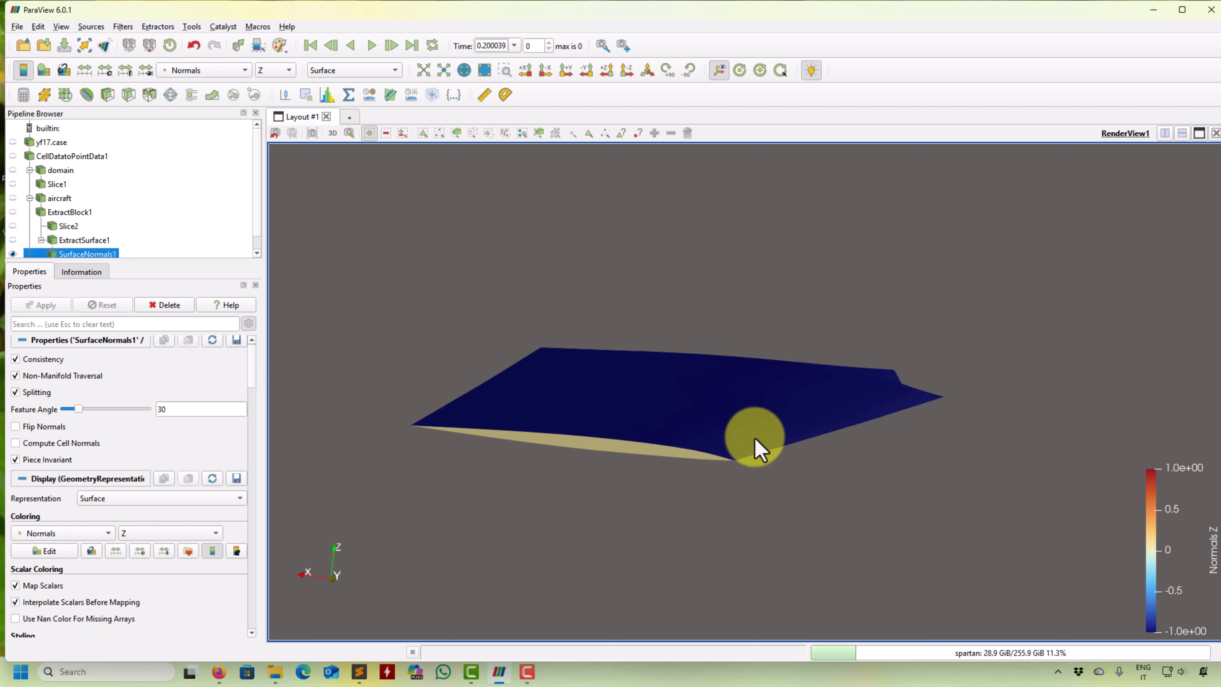
drag(760, 449, 926, 409)
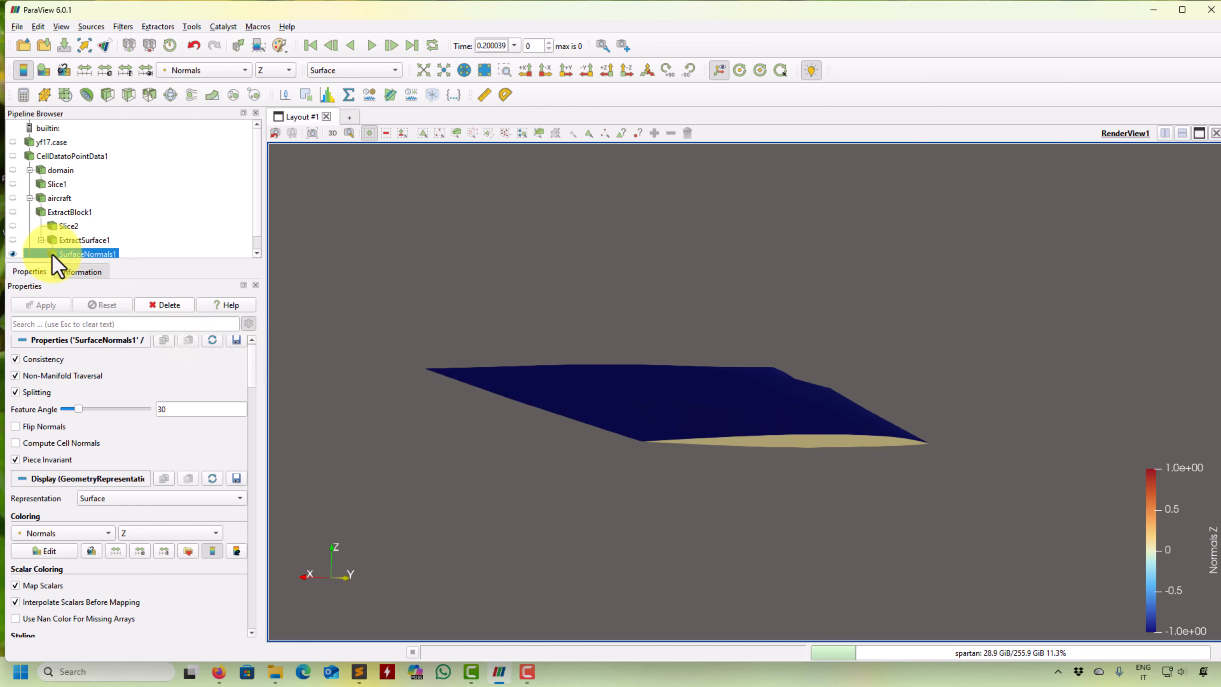
drag(485, 295, 446, 345)
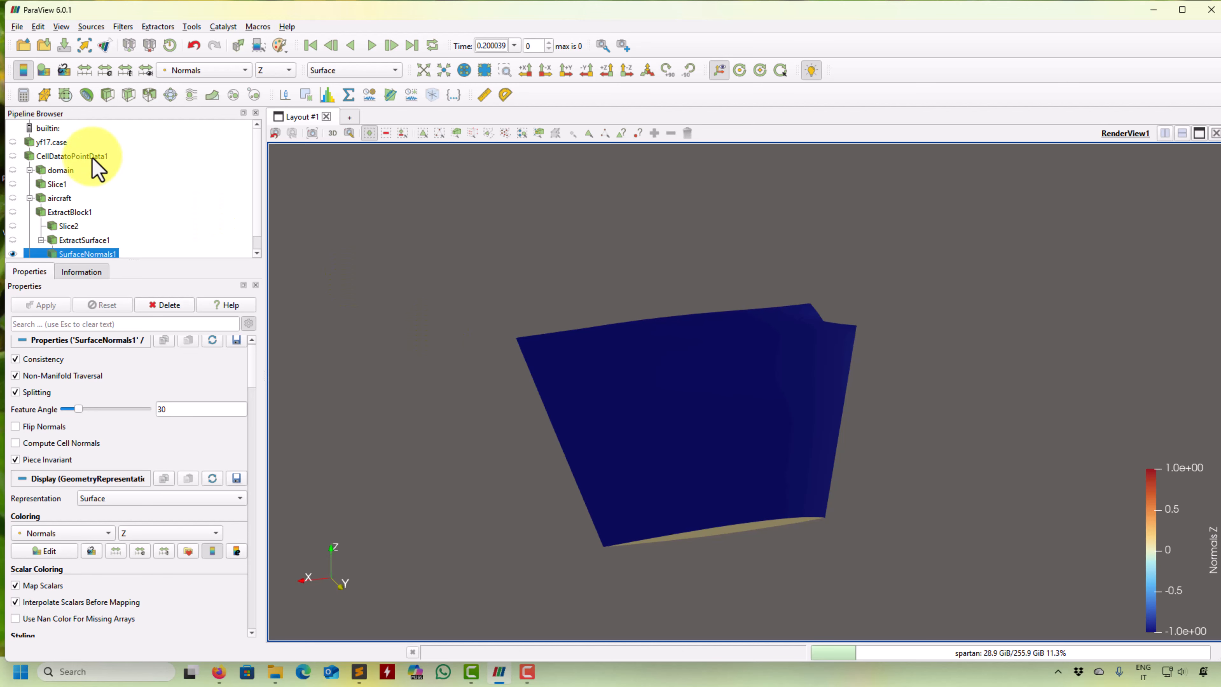
- Select the surface cells inside a rectangular region of the wing, and clear the selection
scroll(98, 174, down, 1)
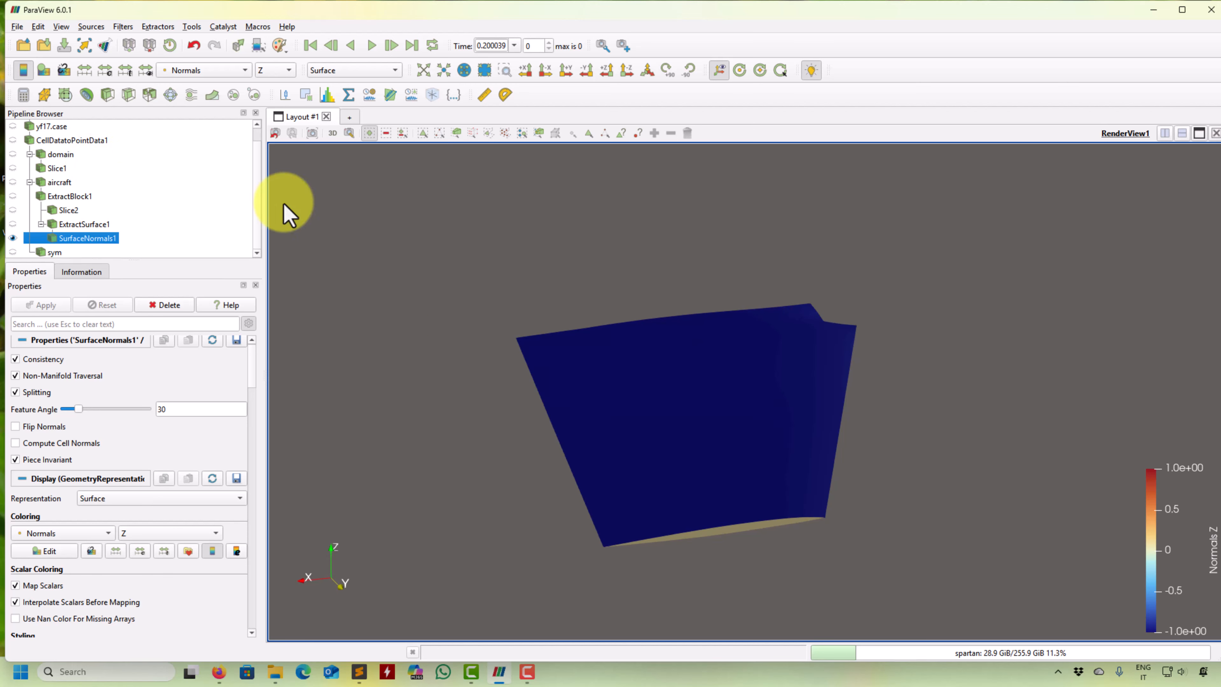
click(423, 132)
drag(600, 345, 792, 485)
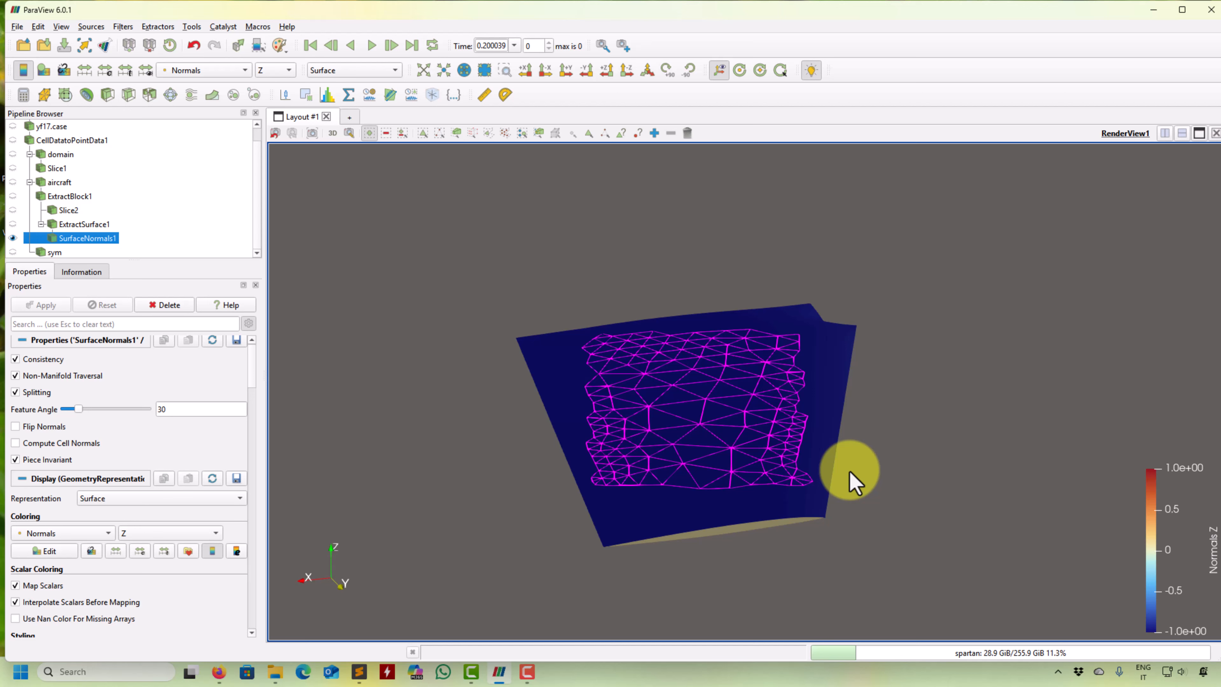
click(688, 133)
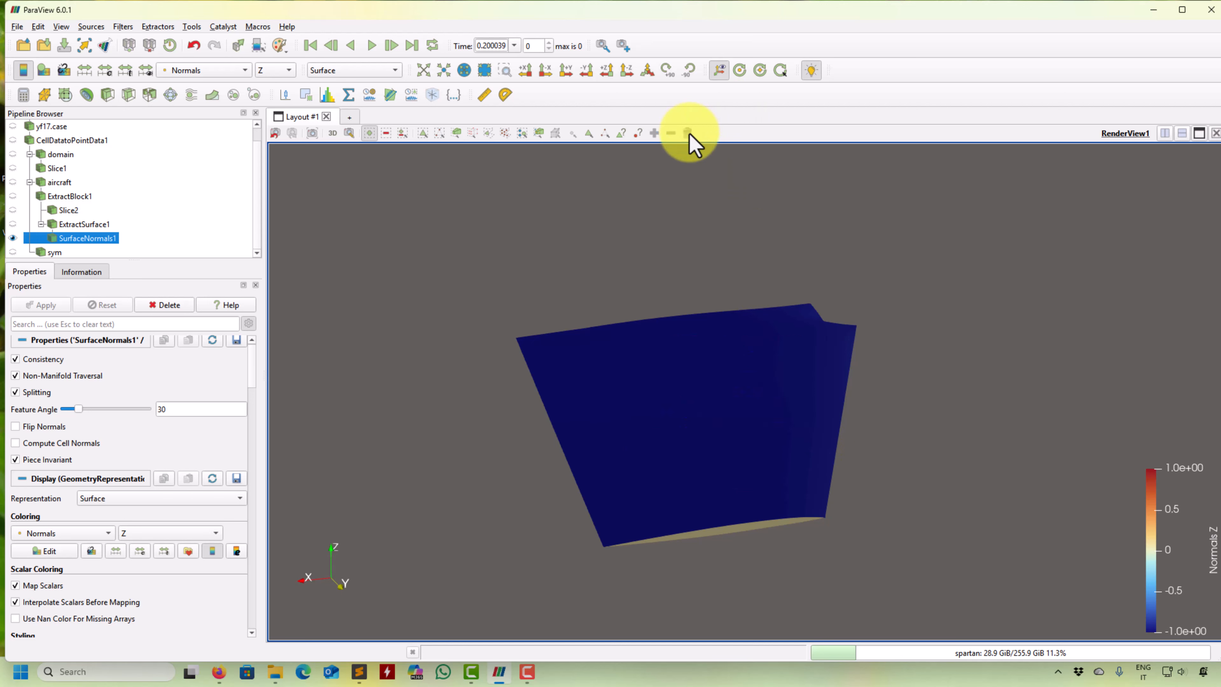
drag(652, 221, 649, 276)
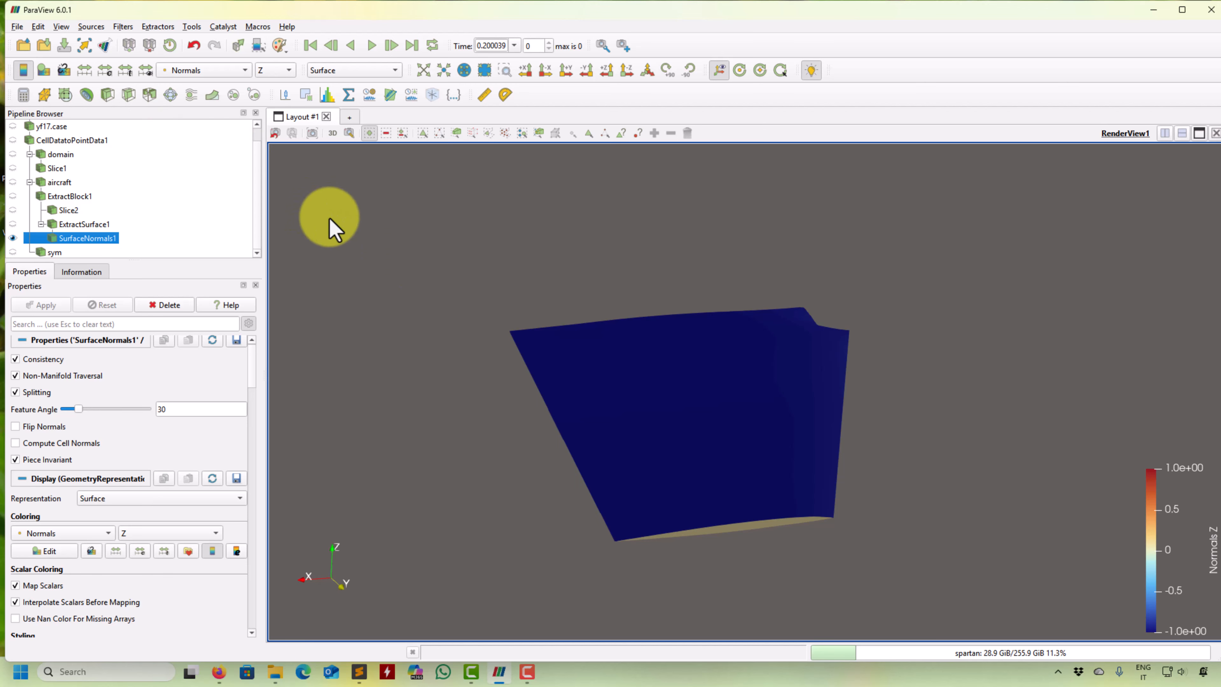
- Try a Scalar-type Clip on the surface normals result, check which scalars it offers, and delete the clip
drag(332, 226, 433, 313)
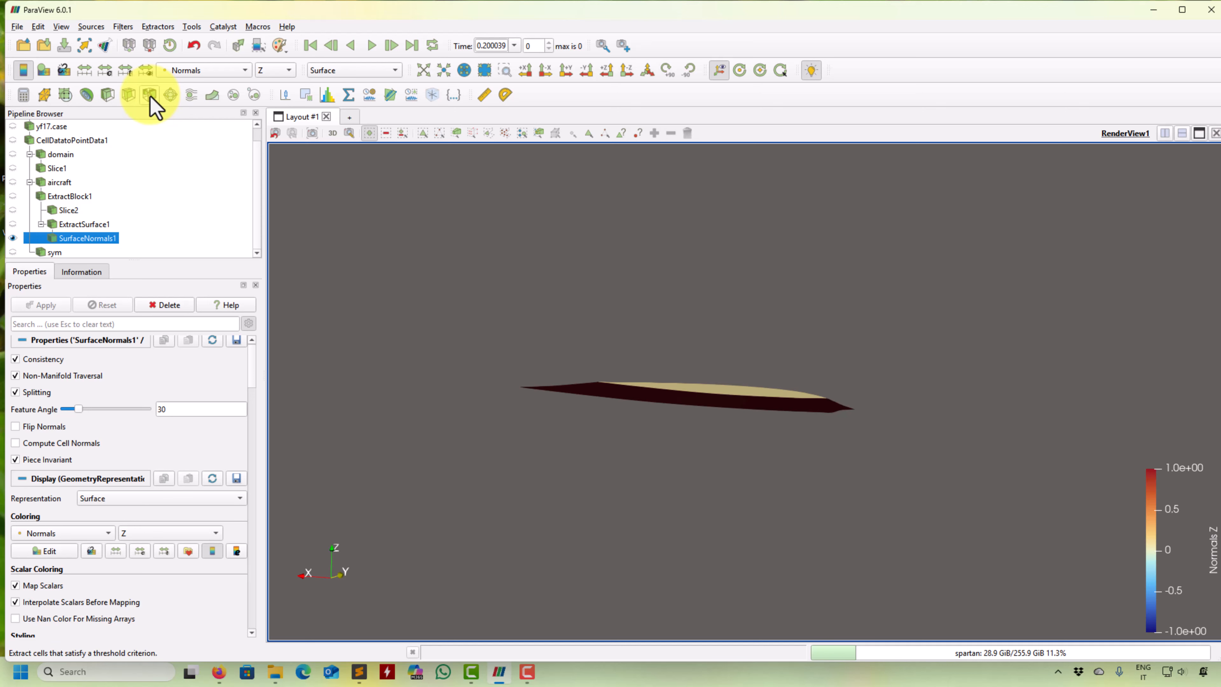
click(114, 95)
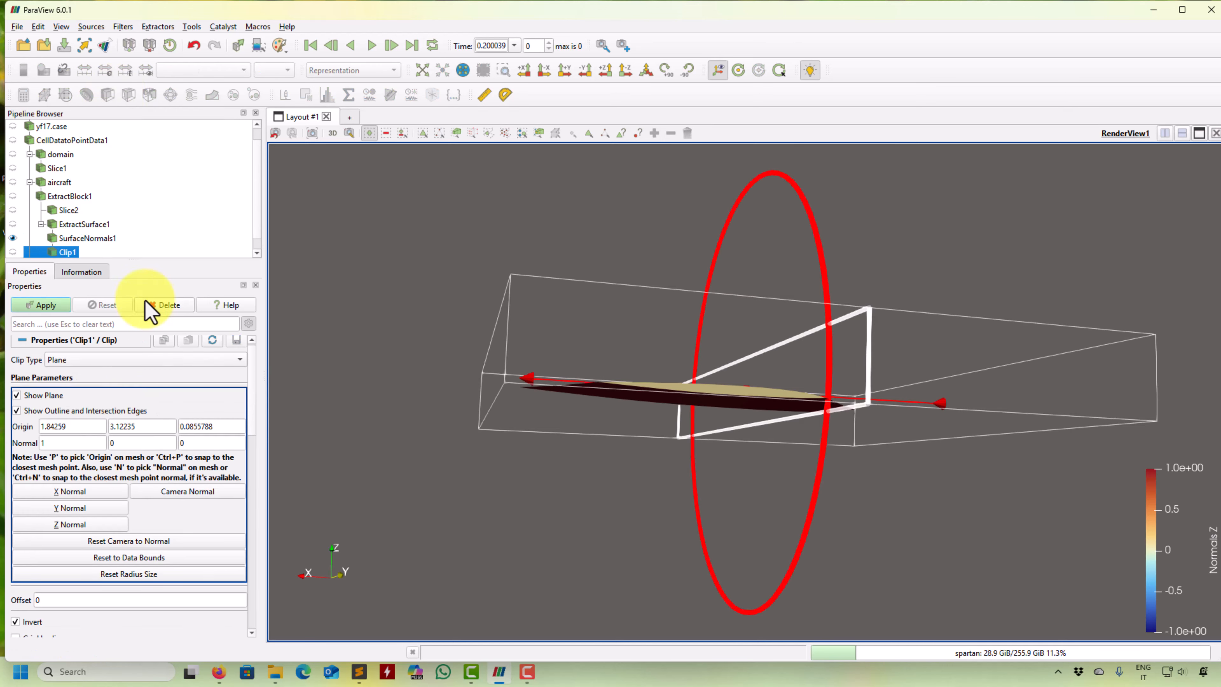
click(176, 360)
click(89, 433)
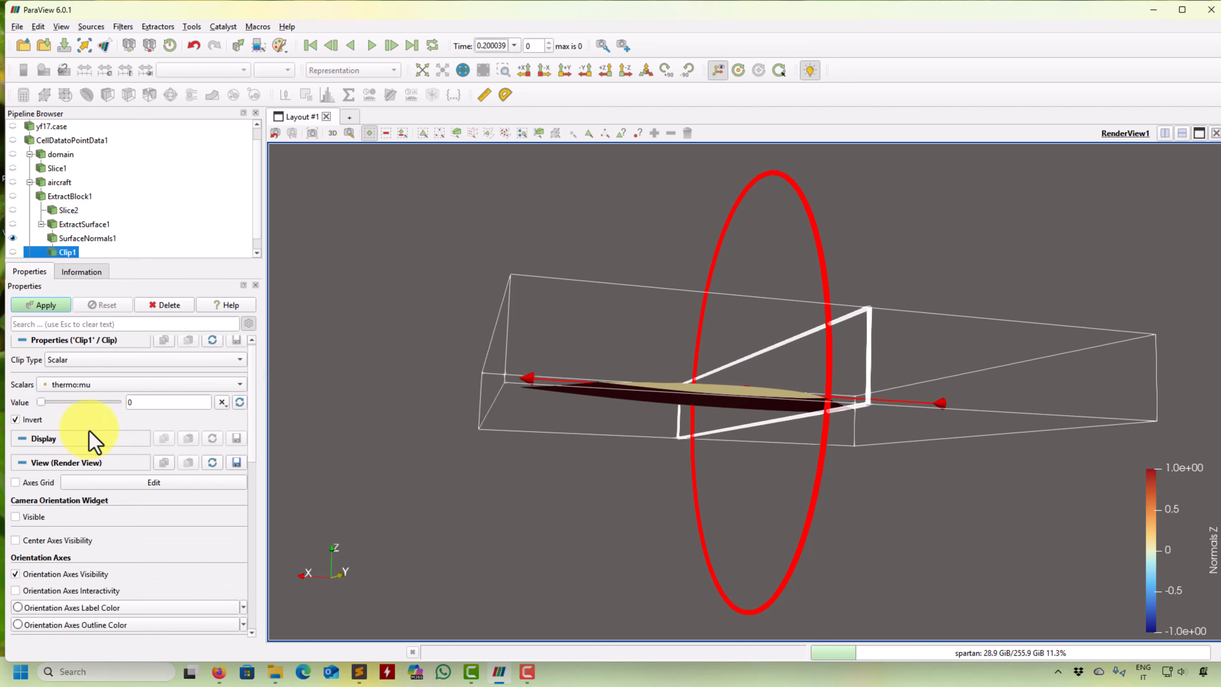
click(240, 385)
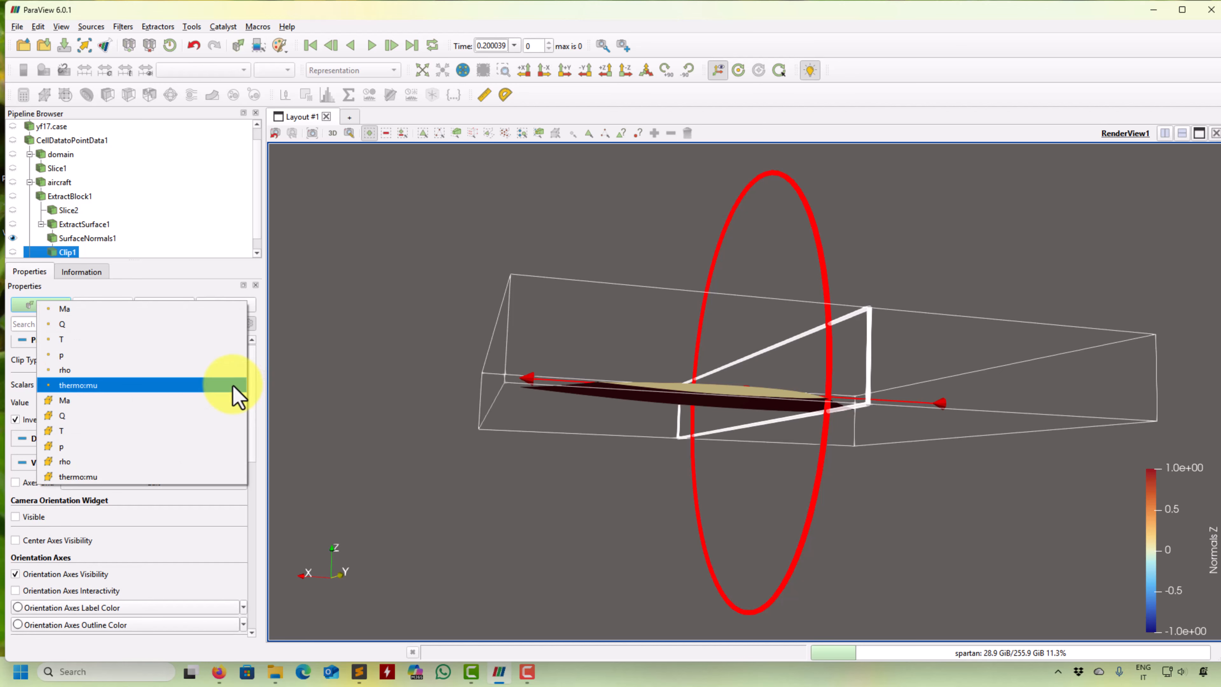
click(317, 335)
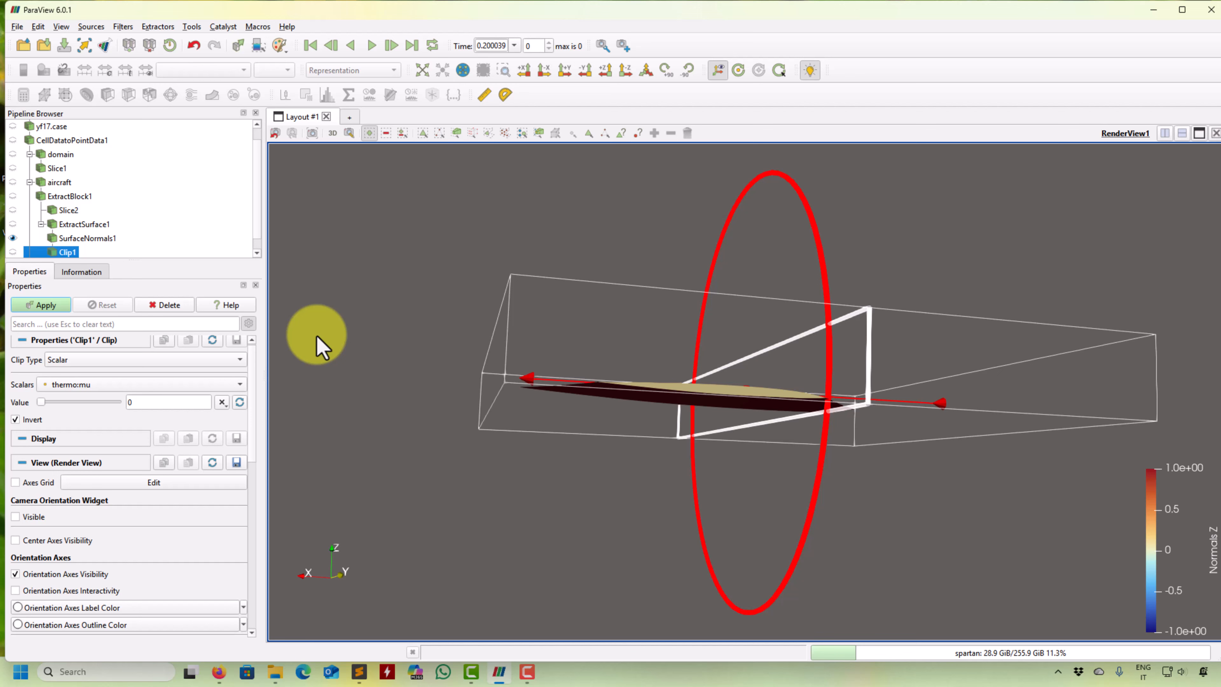
click(169, 305)
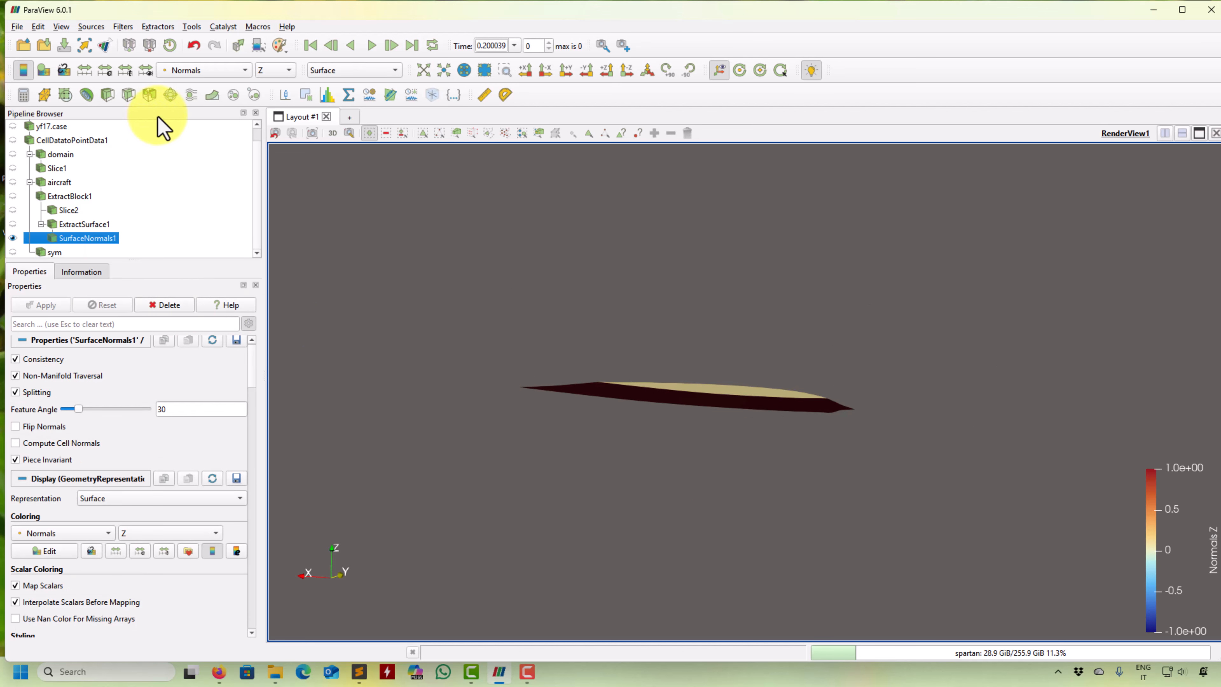
- Apply a Threshold to the wing's surface normals result using the Z component of Normals, between -1 and 0
click(150, 96)
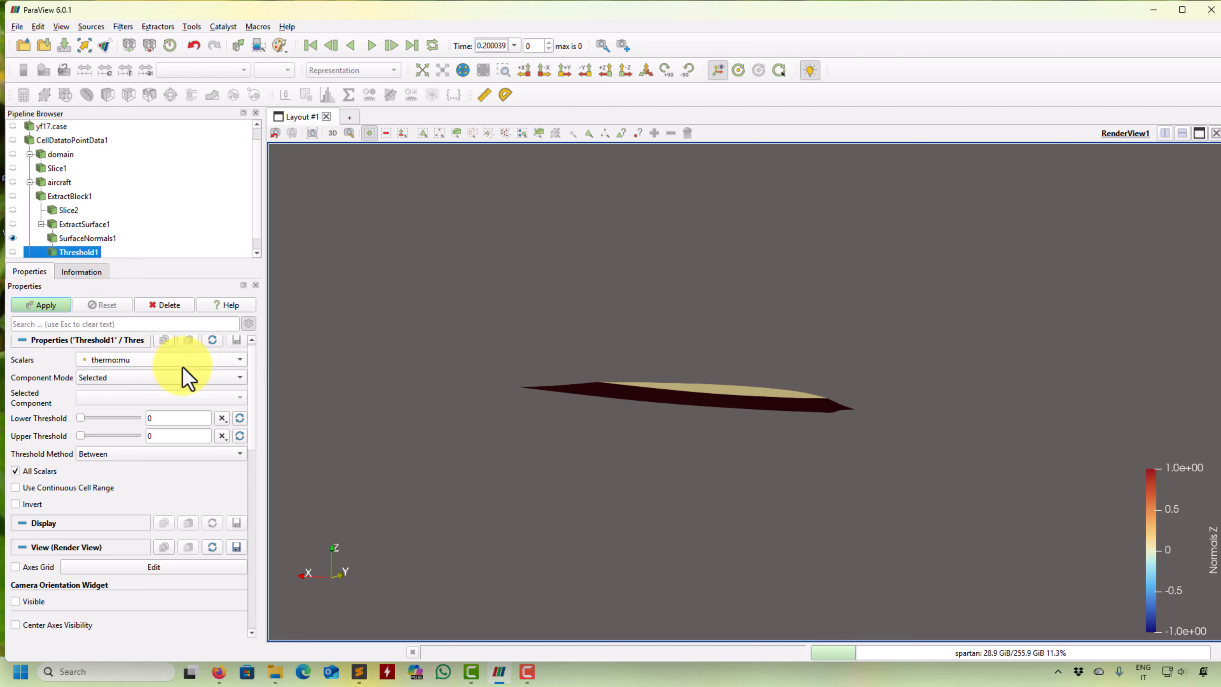
click(198, 373)
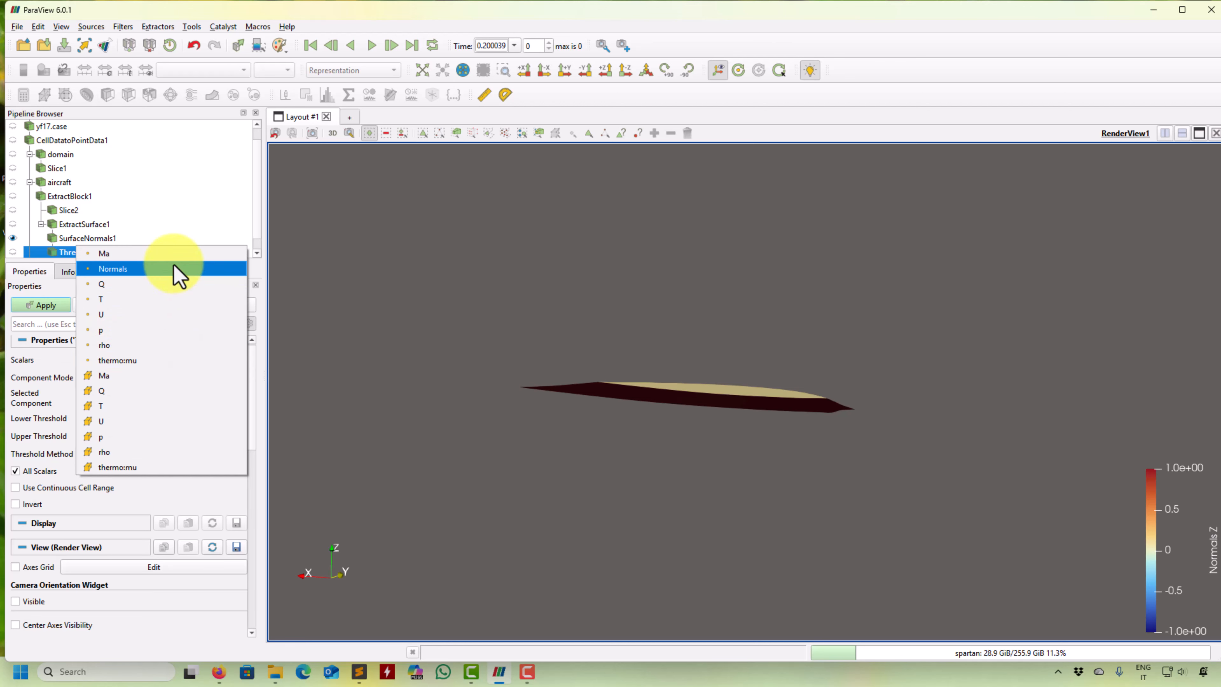
click(177, 274)
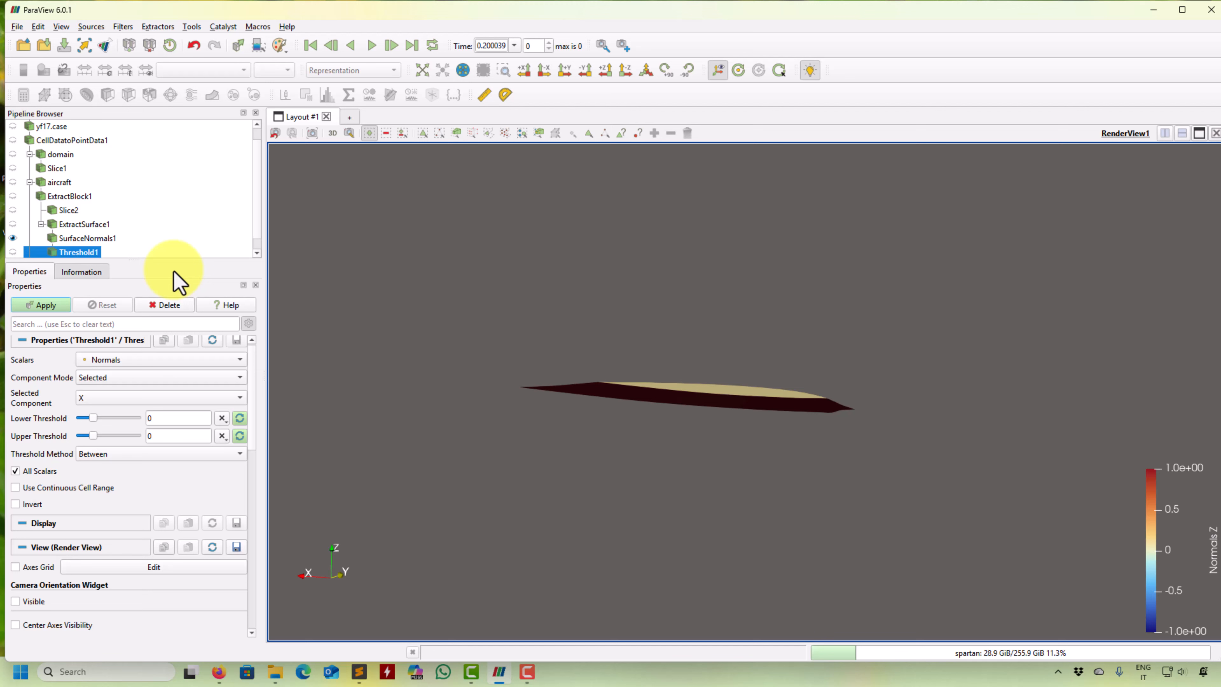
click(119, 402)
click(106, 433)
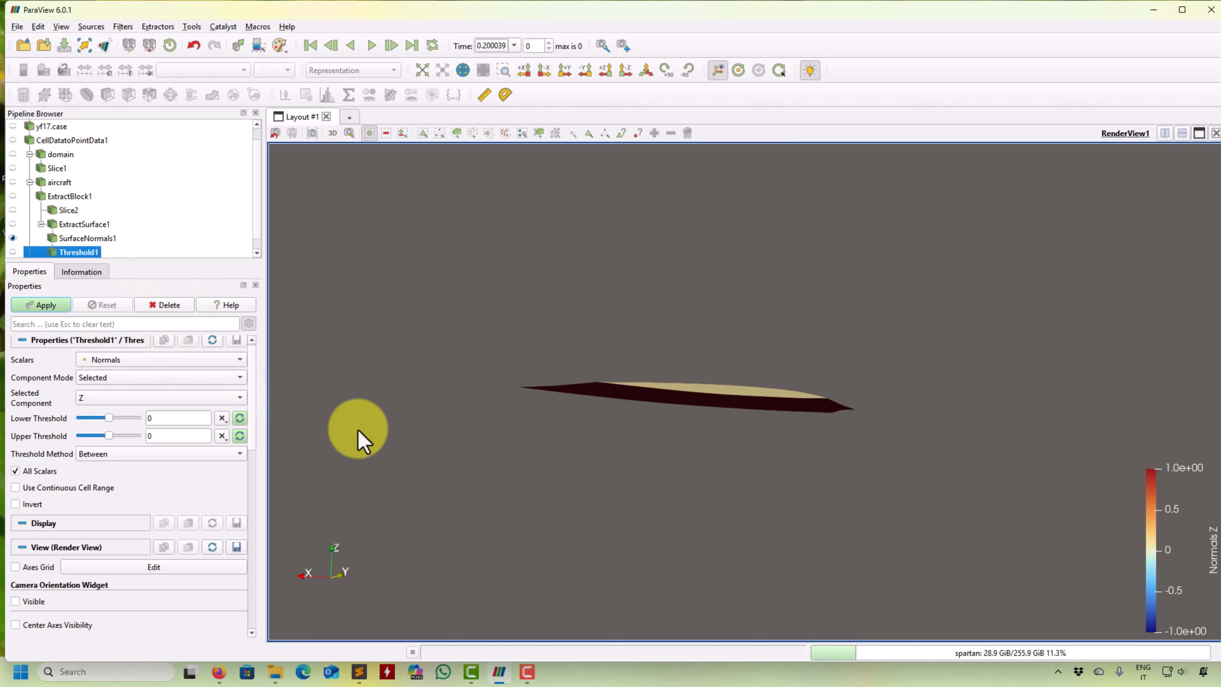
click(239, 435)
double_click(177, 418)
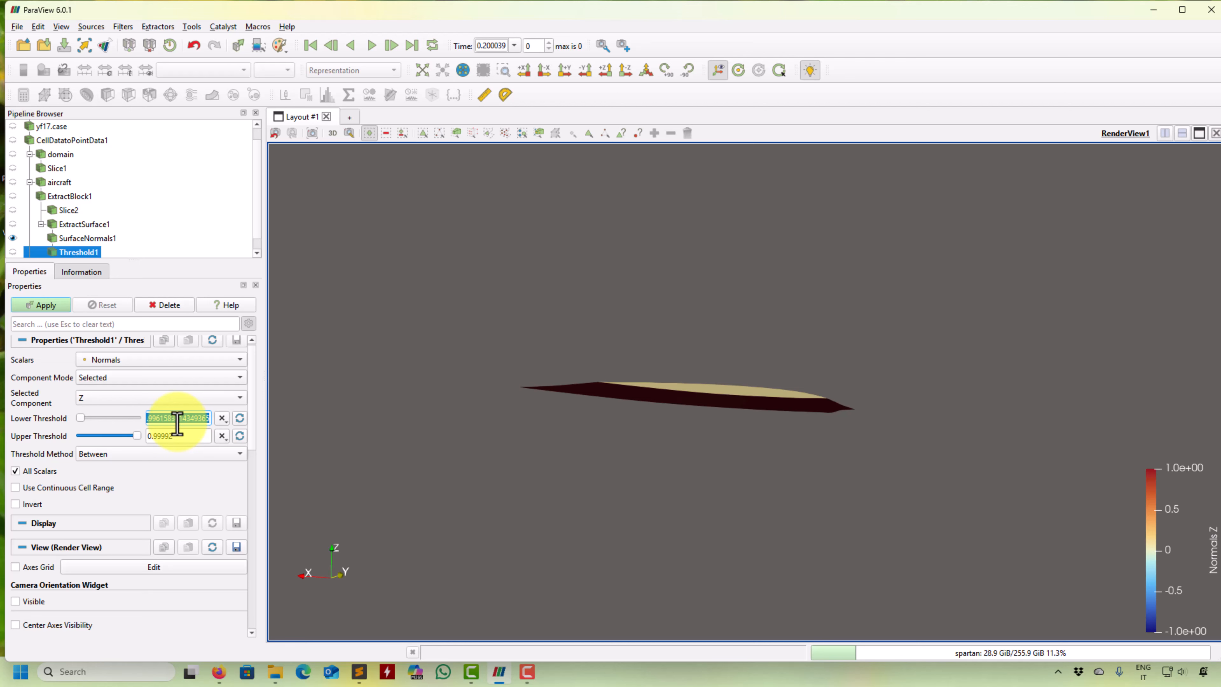
text(-1)
double_click(163, 438)
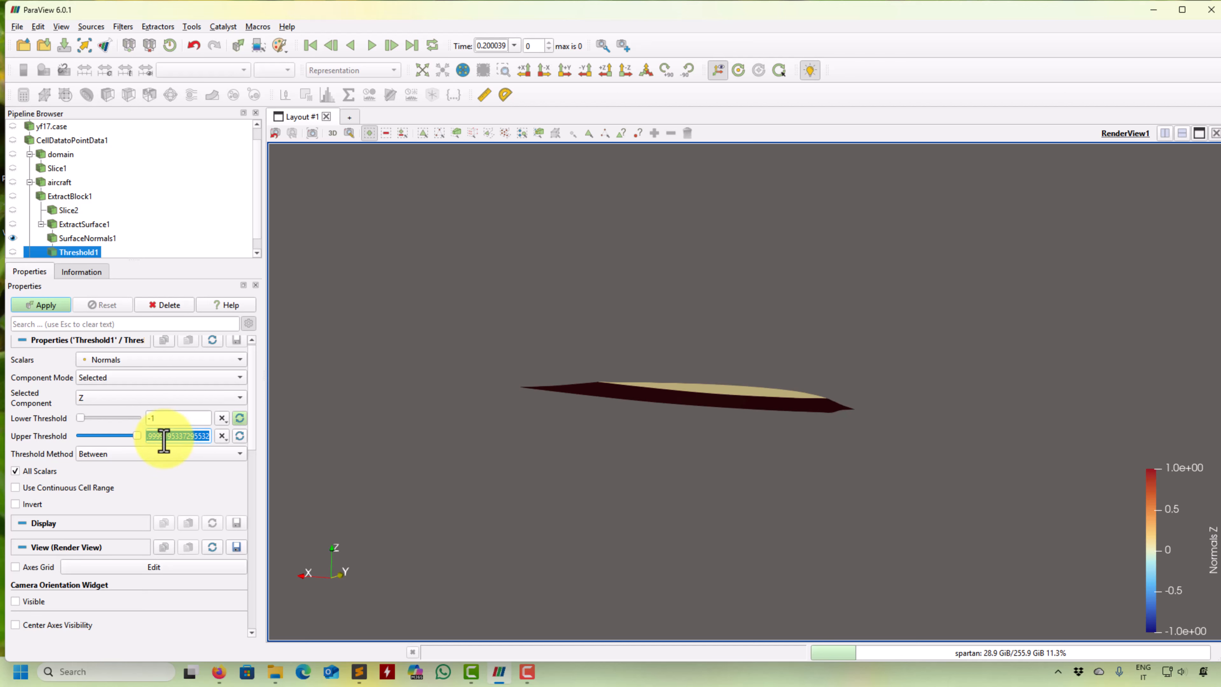
text(0)
click(45, 304)
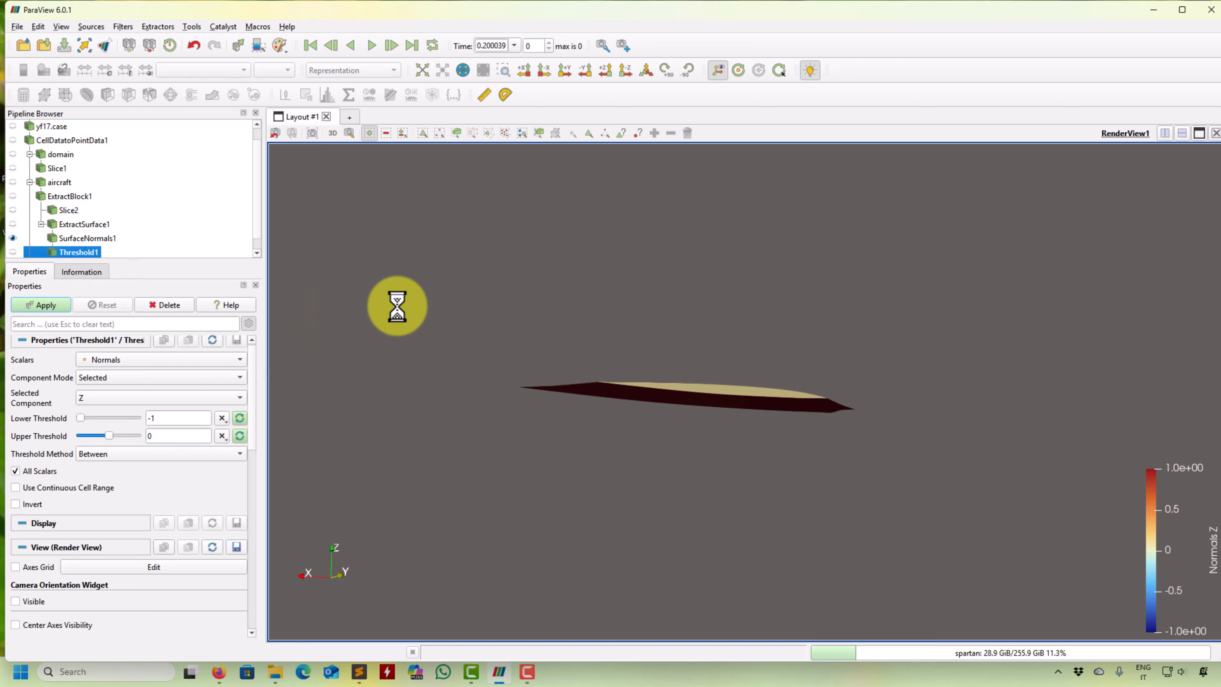
- Compare the threshold with the full surface normals result by toggling visibility, and leave only the surface normals result shown
drag(422, 319, 403, 360)
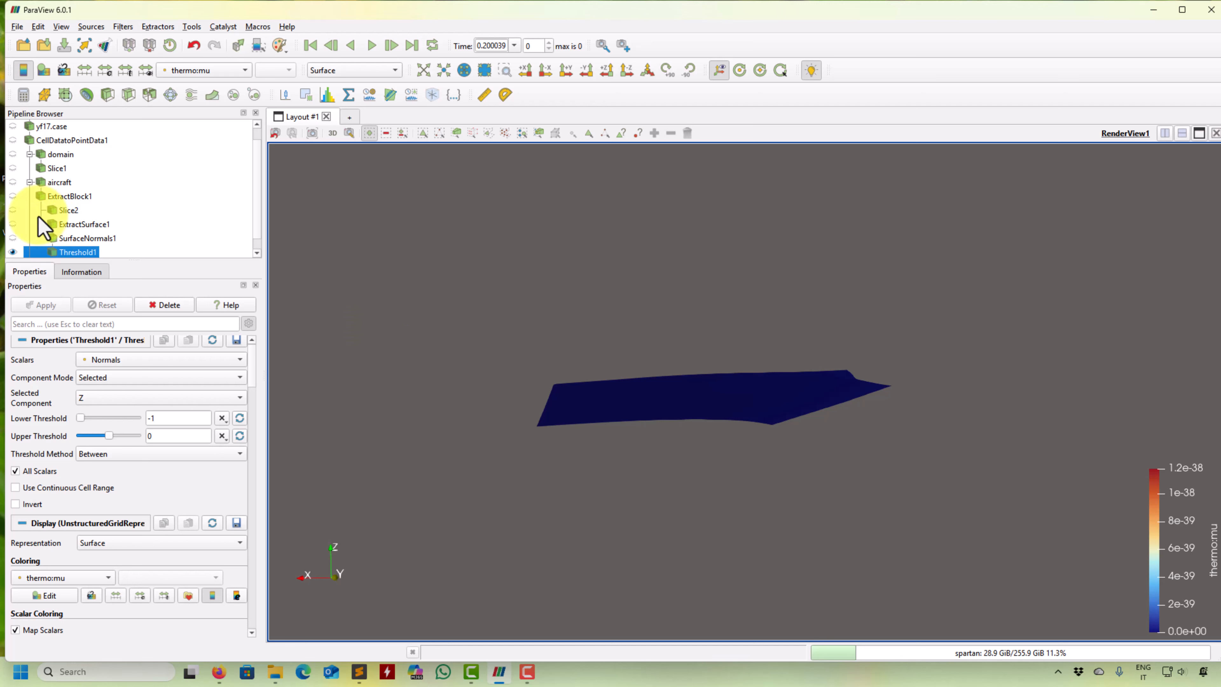
click(13, 238)
drag(482, 335, 670, 436)
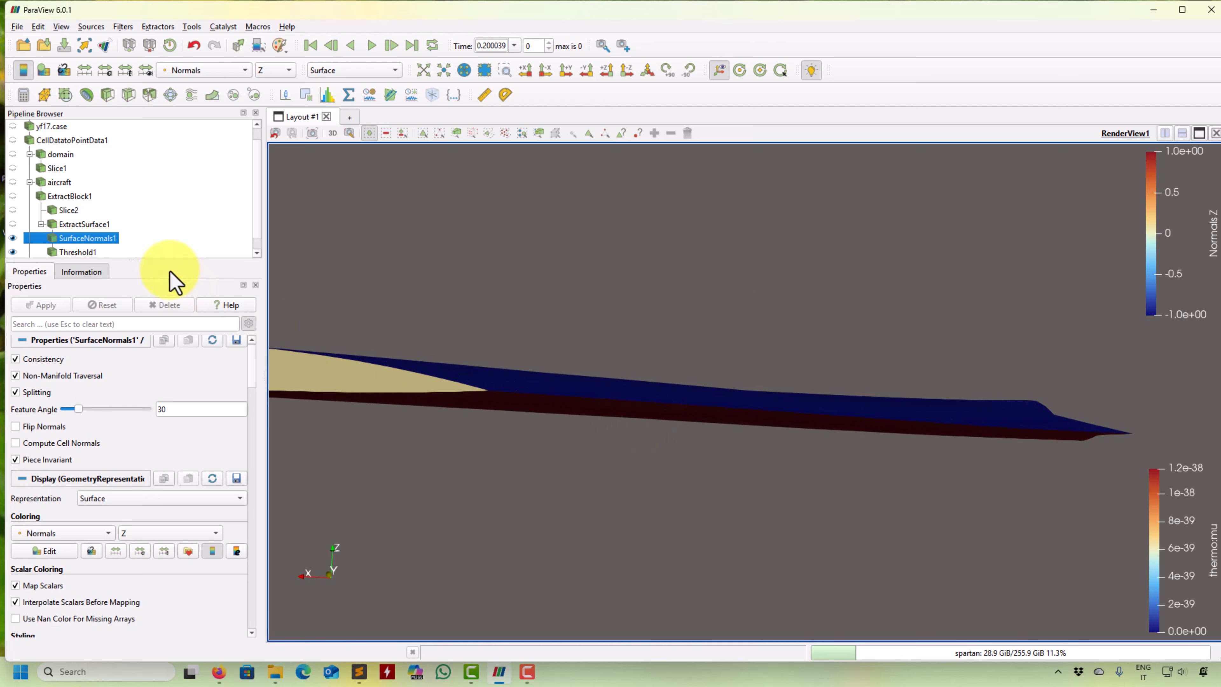
click(12, 238)
click(12, 238)
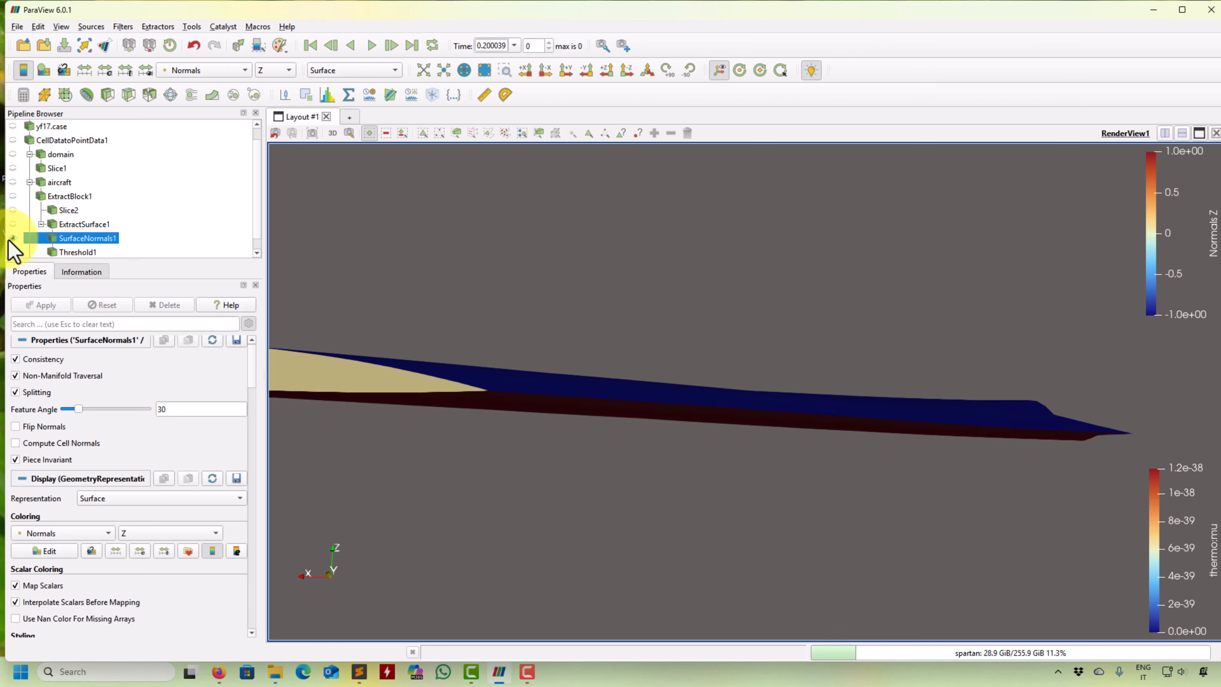
click(12, 238)
click(9, 239)
click(9, 239)
click(9, 238)
click(12, 252)
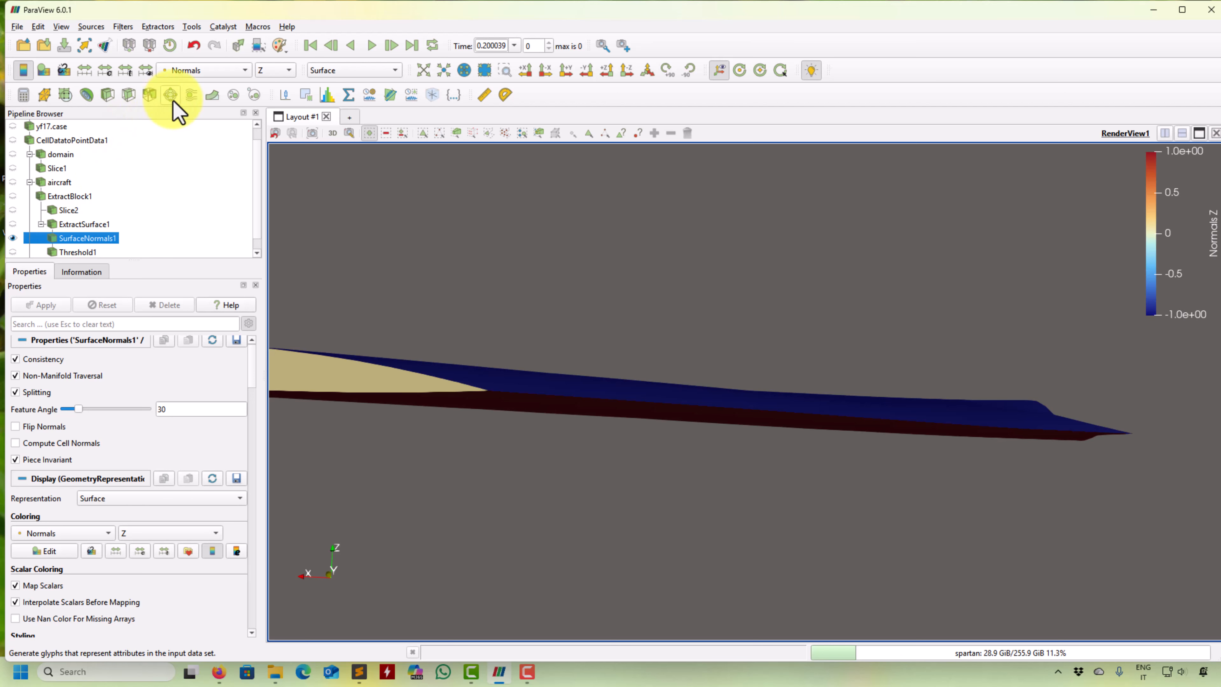
- Apply a second Threshold to the surface normals result using the Z component of Normals, between 0 and 1
click(149, 97)
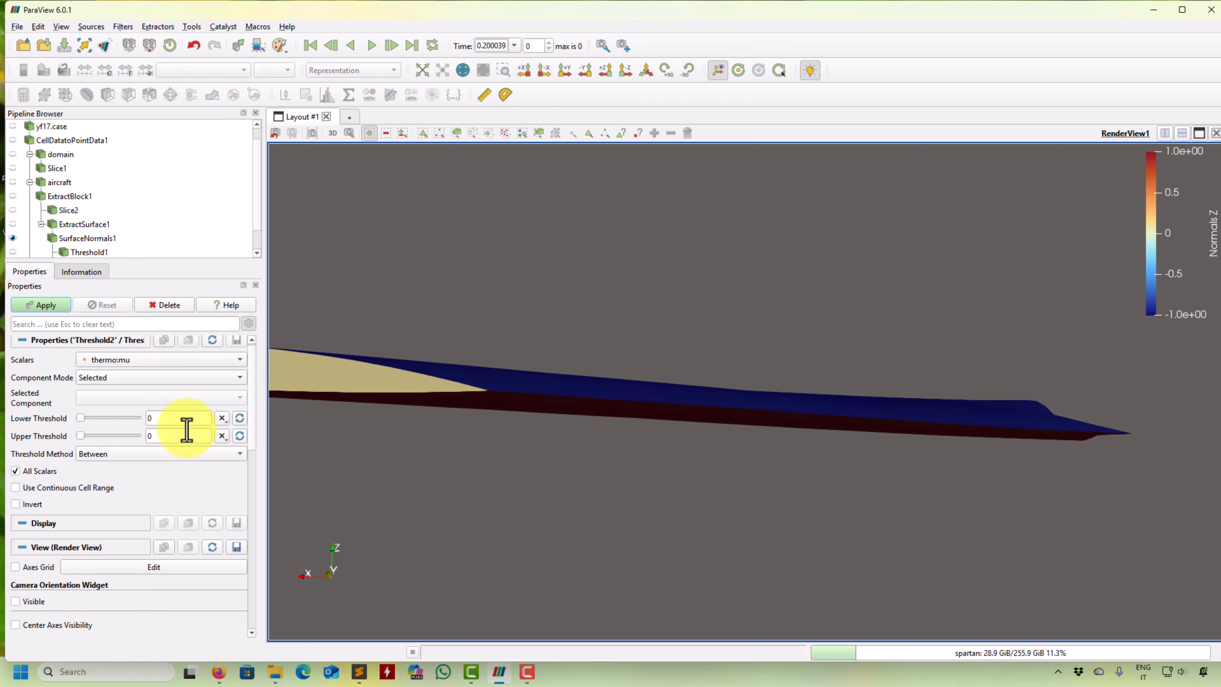
click(224, 361)
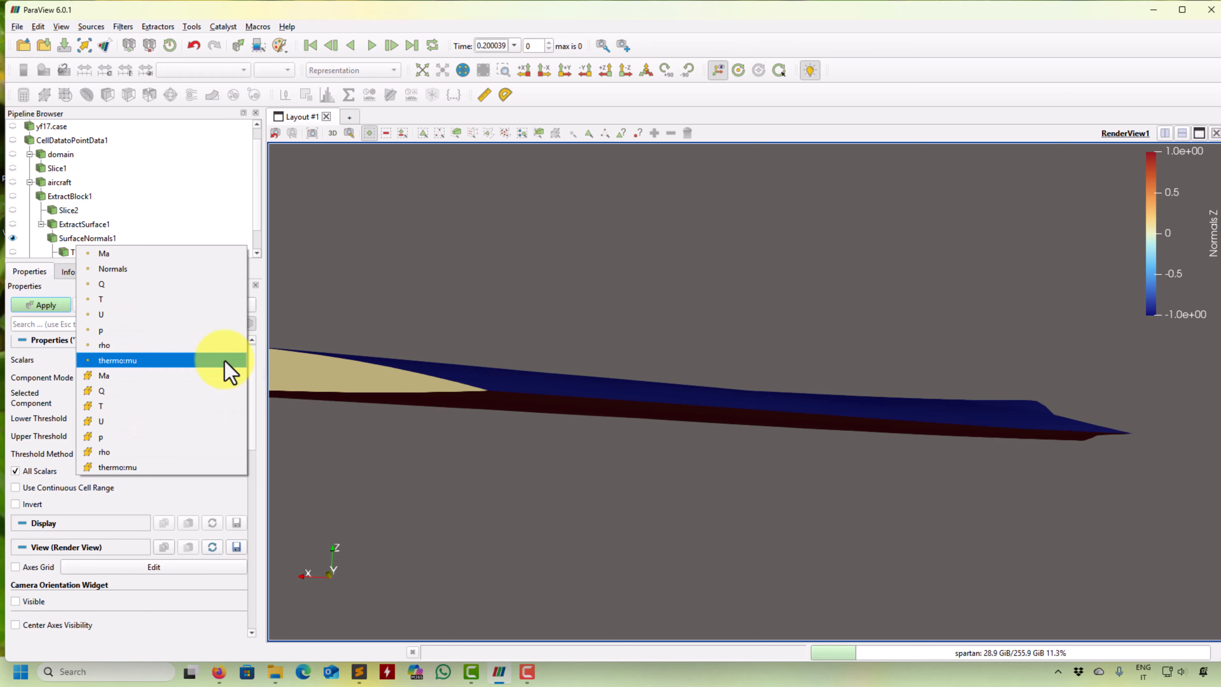
click(198, 269)
click(228, 399)
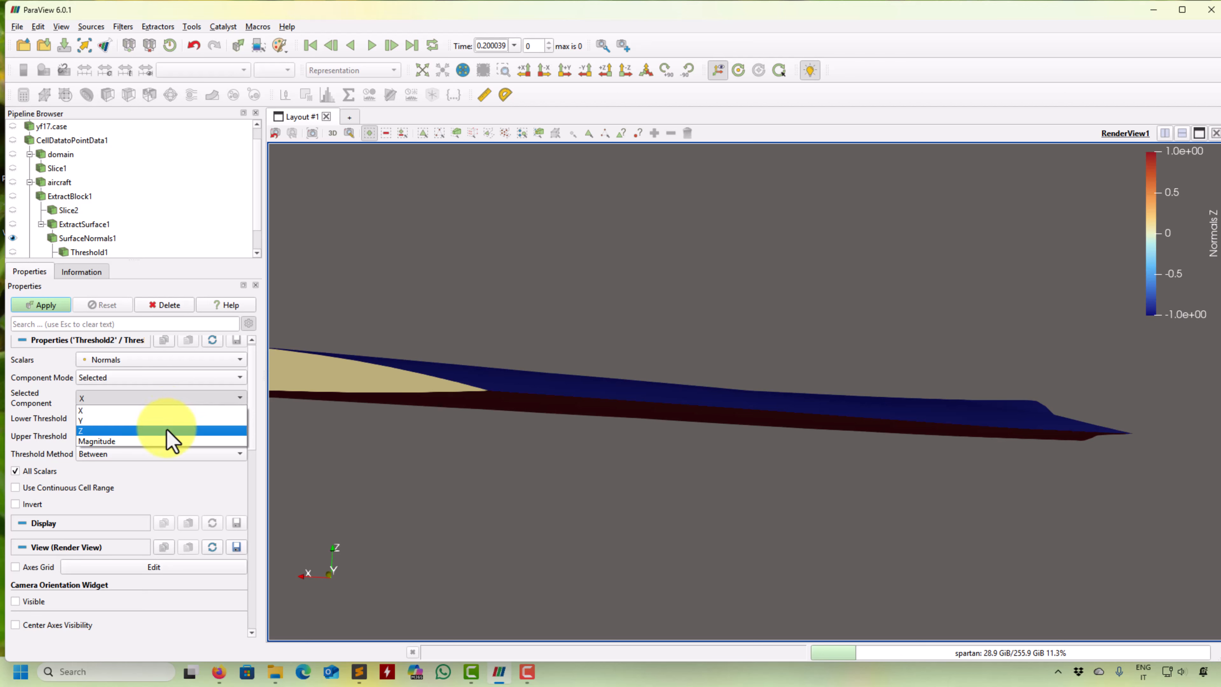
click(173, 431)
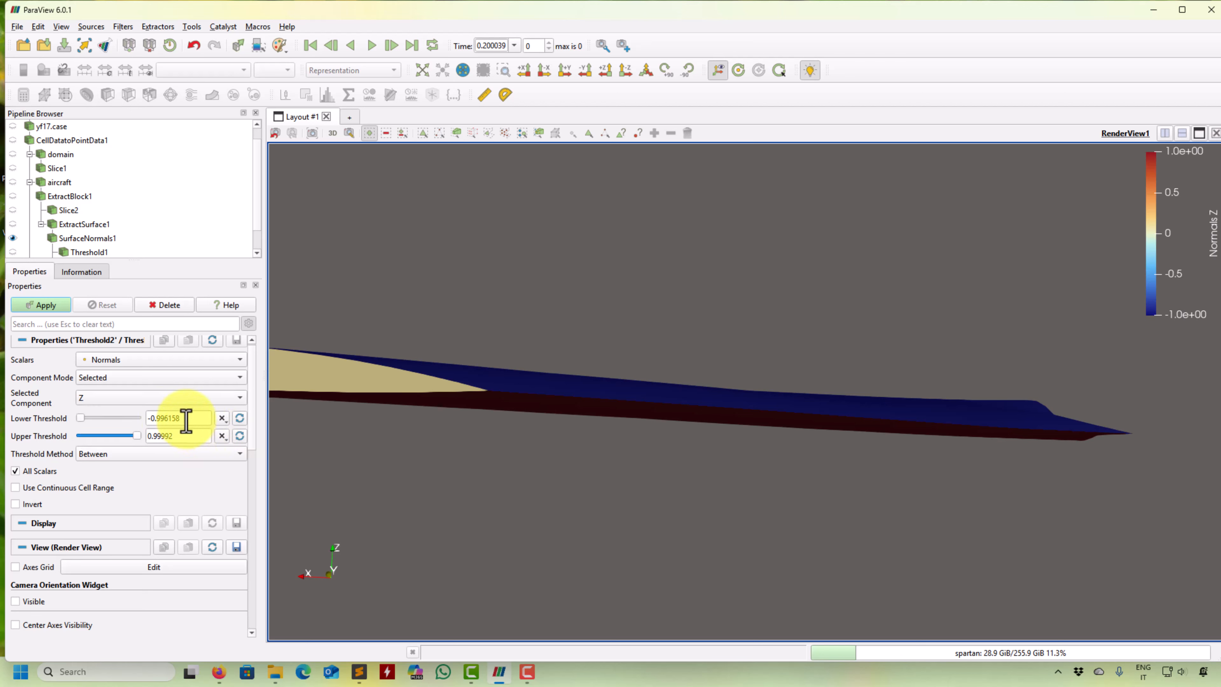
text(9)
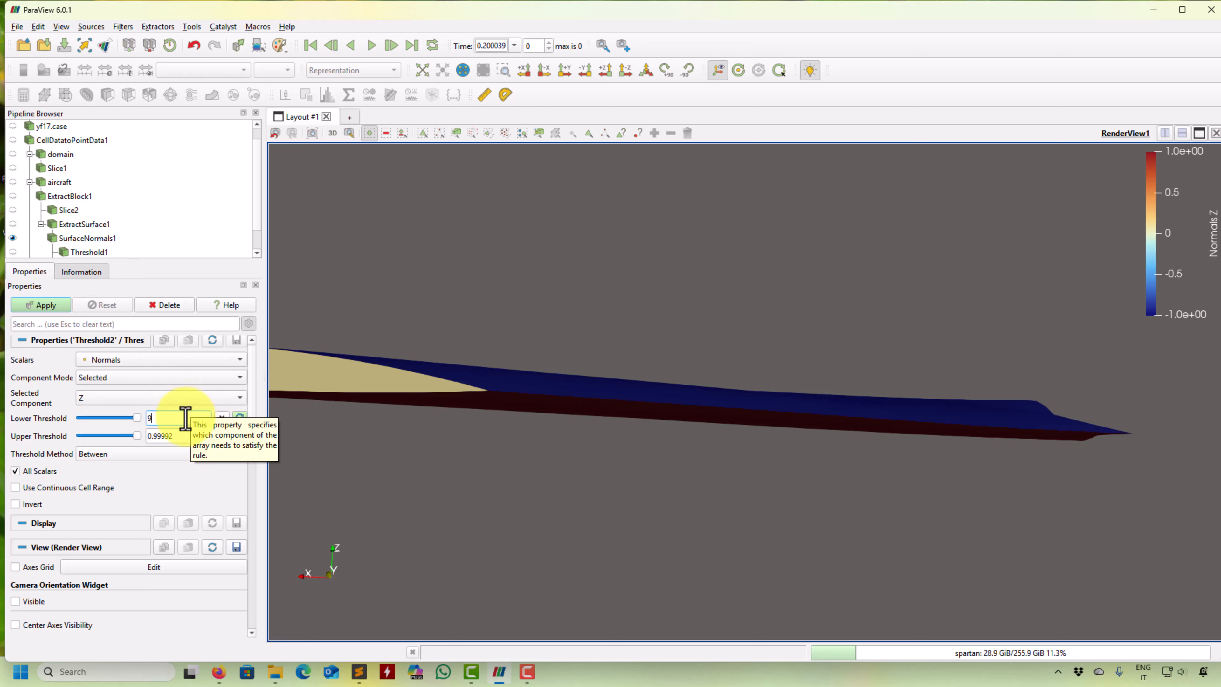
drag(182, 435, 141, 434)
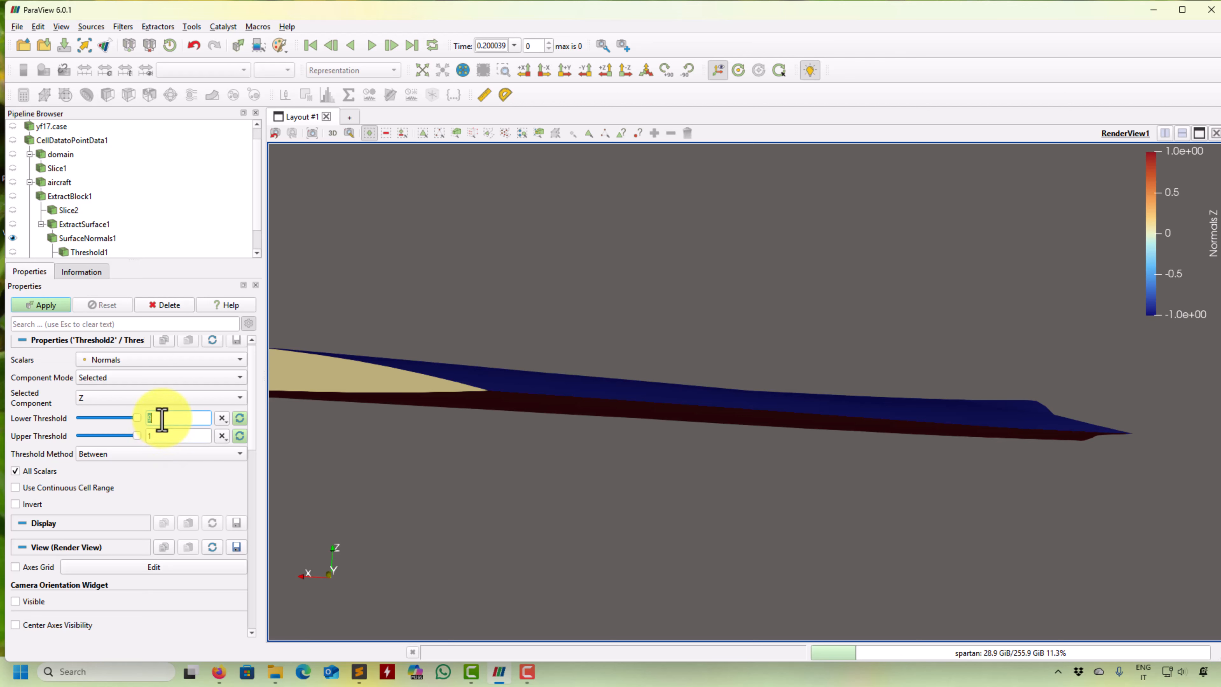
text(0)
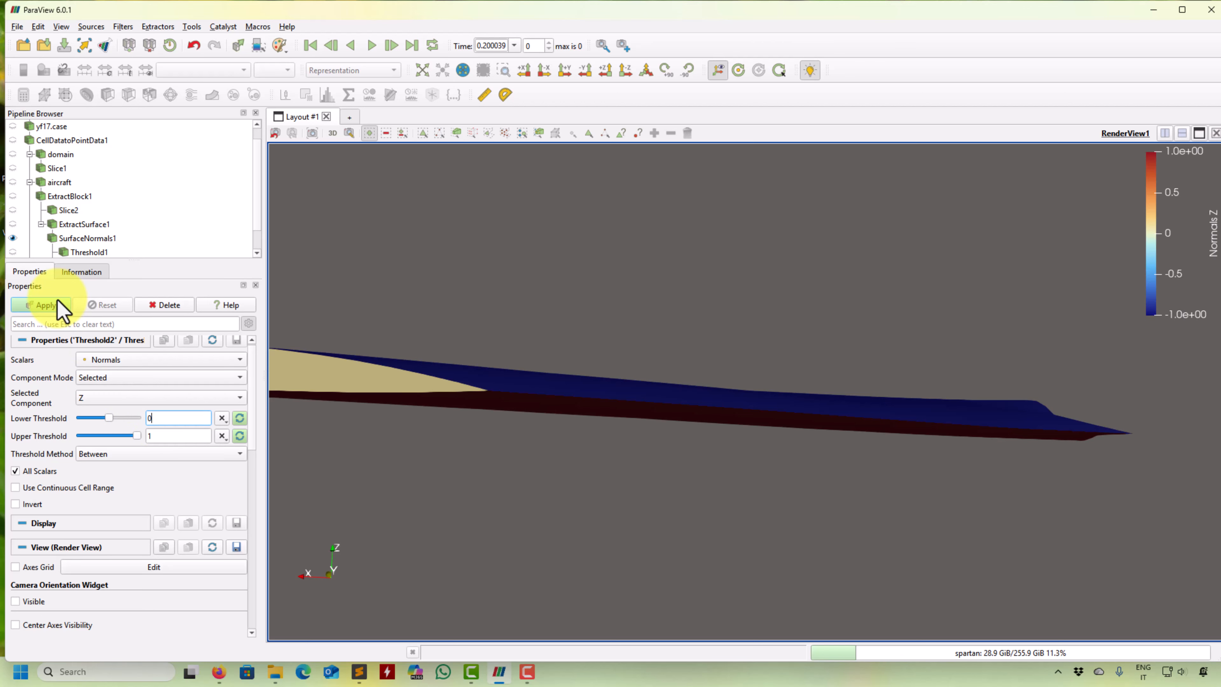
click(57, 304)
drag(563, 442, 587, 474)
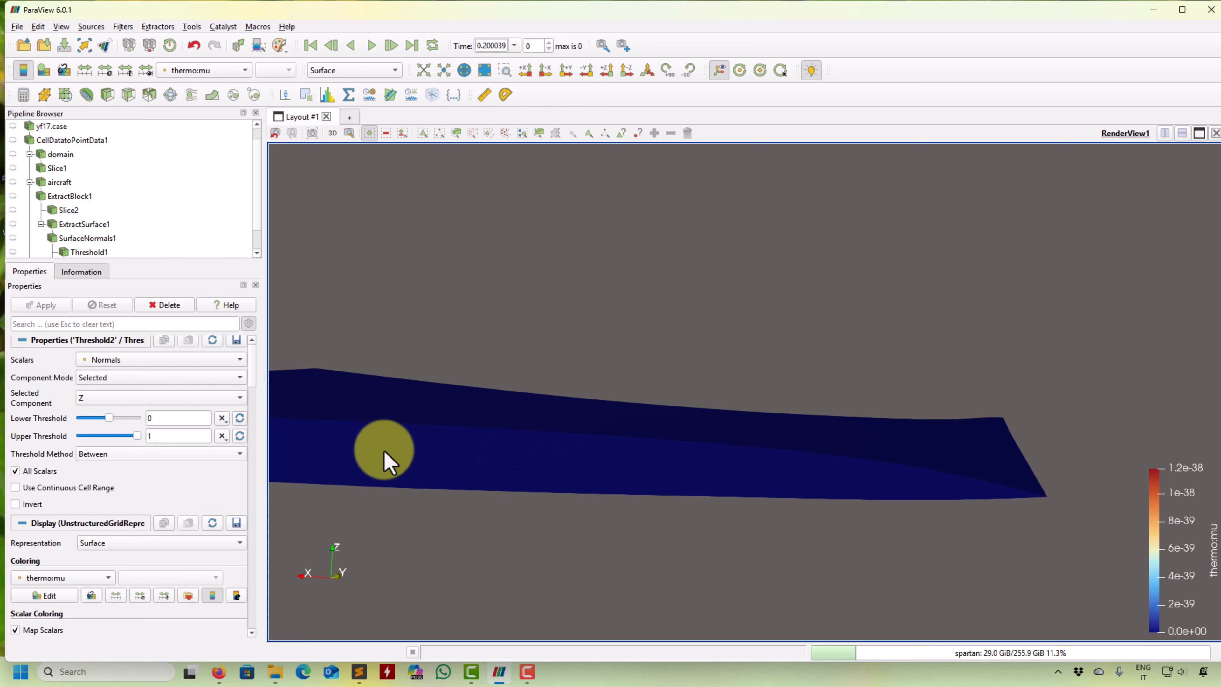
- Try a lower limit of 0.01 on the second Threshold of the wing normals, and apply 0.1 instead
text(0.)
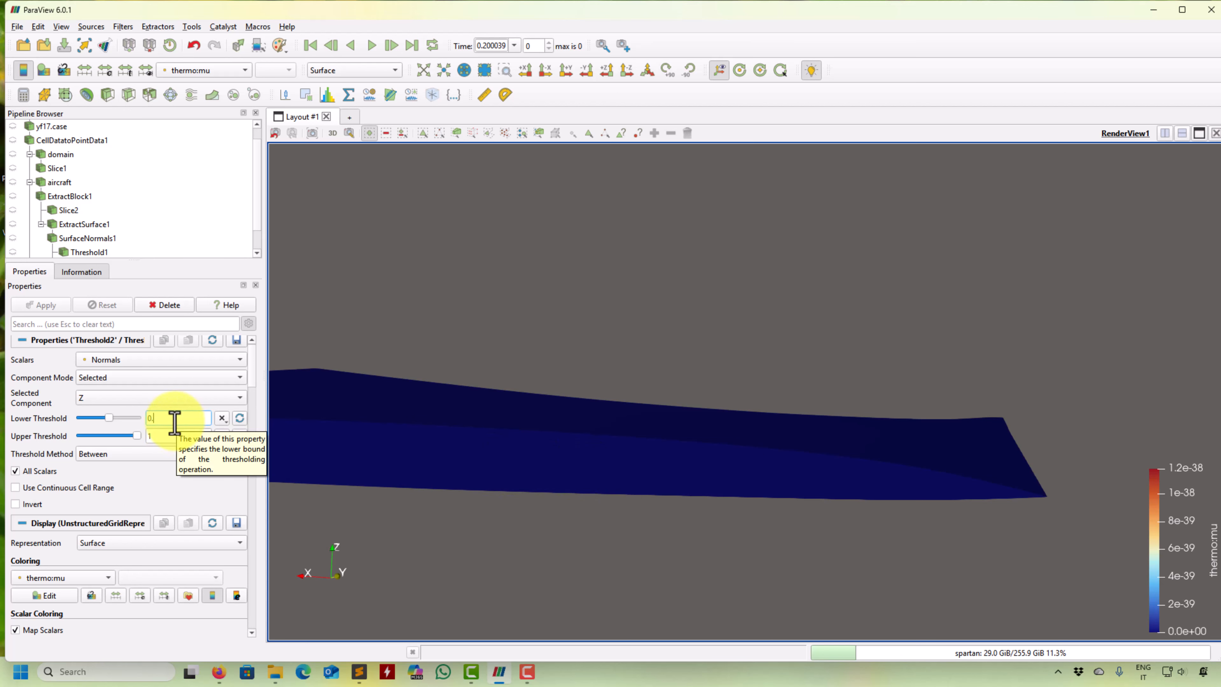
text(01)
click(56, 308)
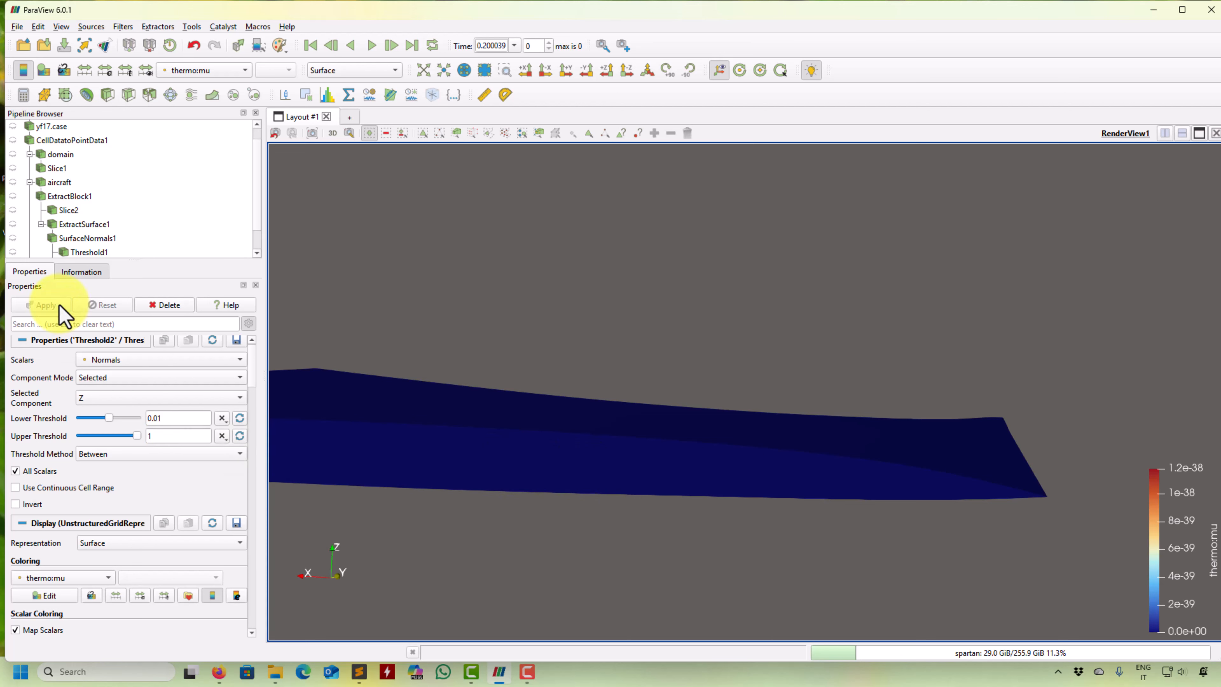
text(0)
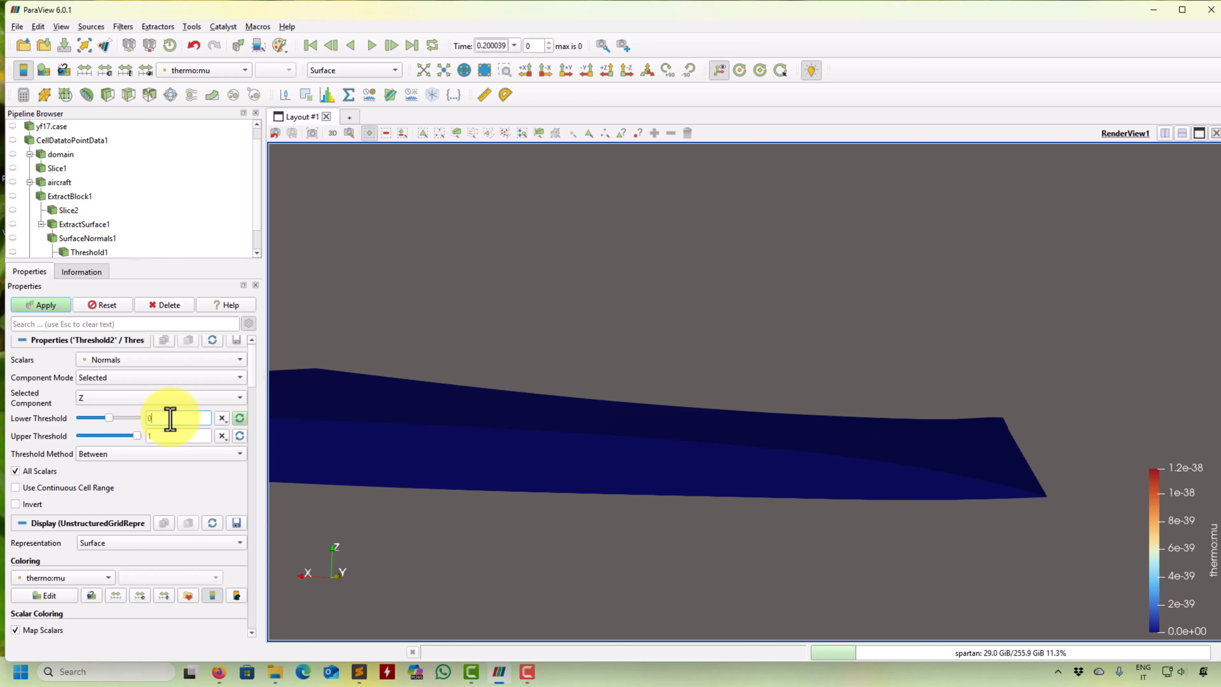
click(44, 305)
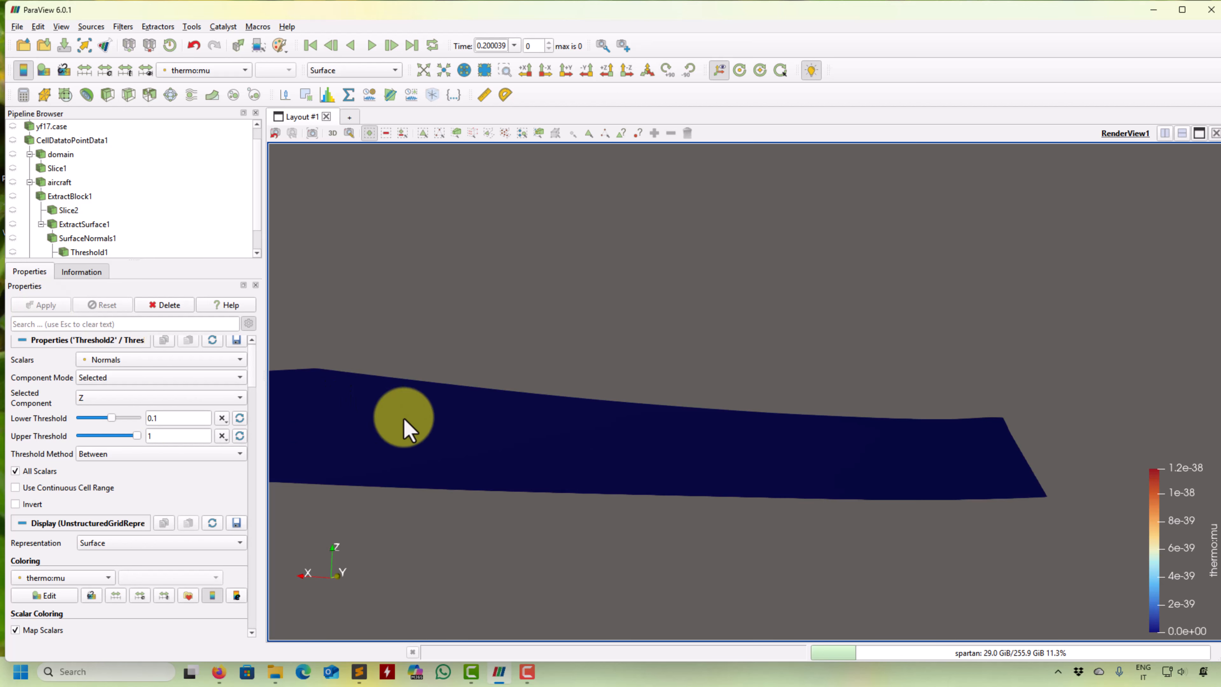
- Show the first threshold together with the second one and set the coloring of both to Solid Color
scroll(55, 232, down, 1)
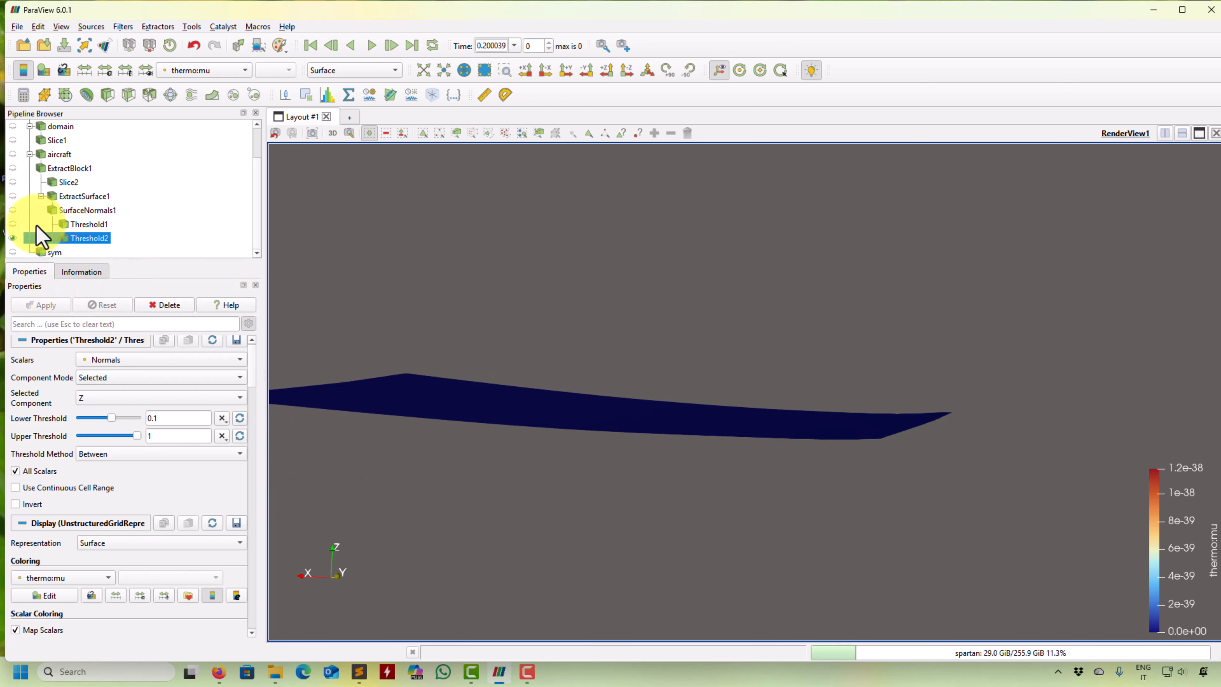
click(12, 224)
click(89, 225)
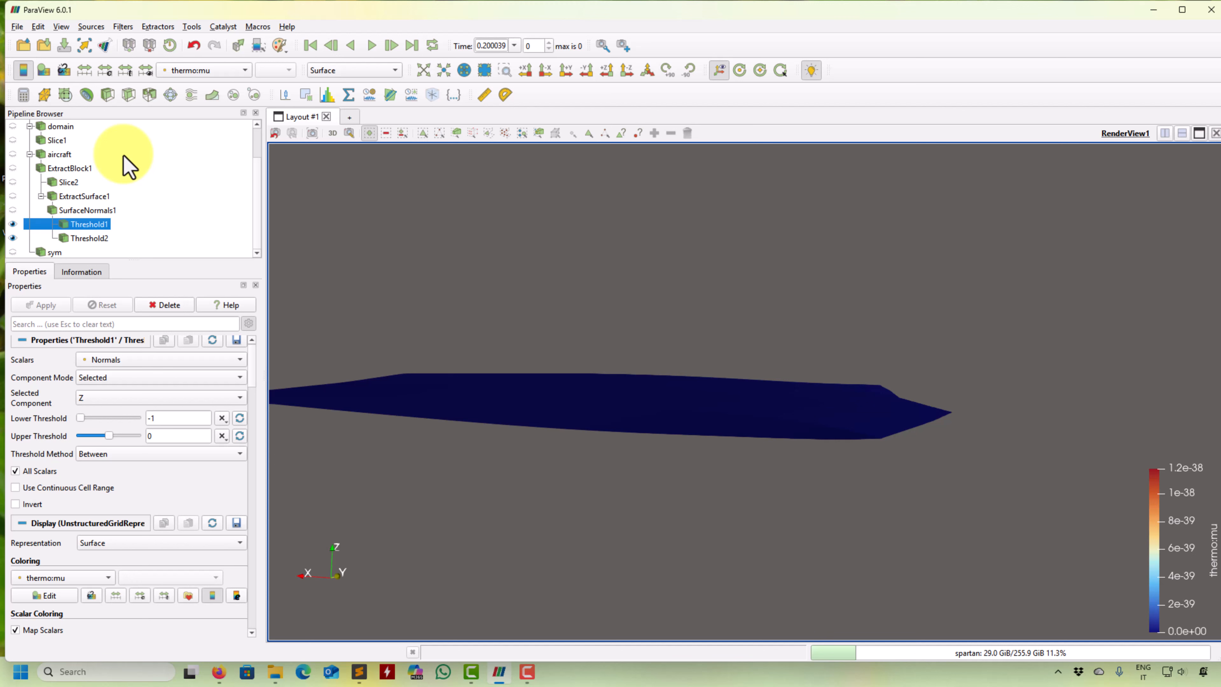
click(223, 71)
click(216, 11)
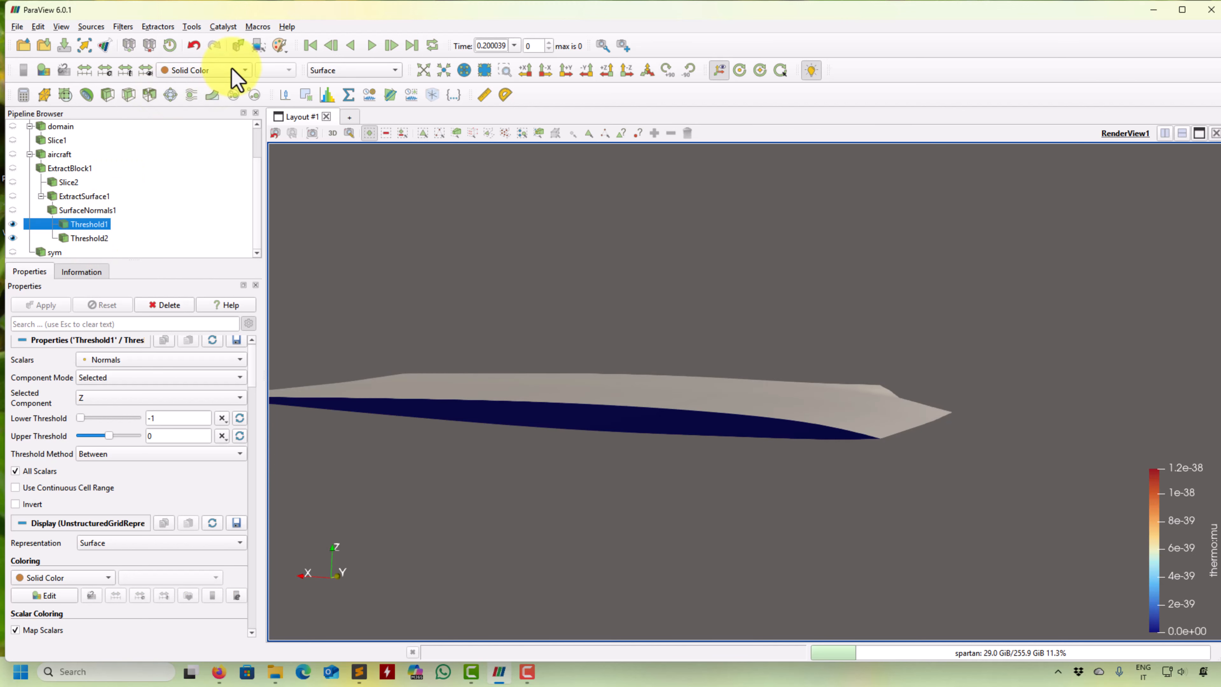
click(89, 238)
click(232, 68)
click(221, 10)
mouse_move(778, 368)
mouse_down()
mouse_move(680, 396)
mouse_move(713, 357)
mouse_move(818, 368)
mouse_move(798, 380)
mouse_up()
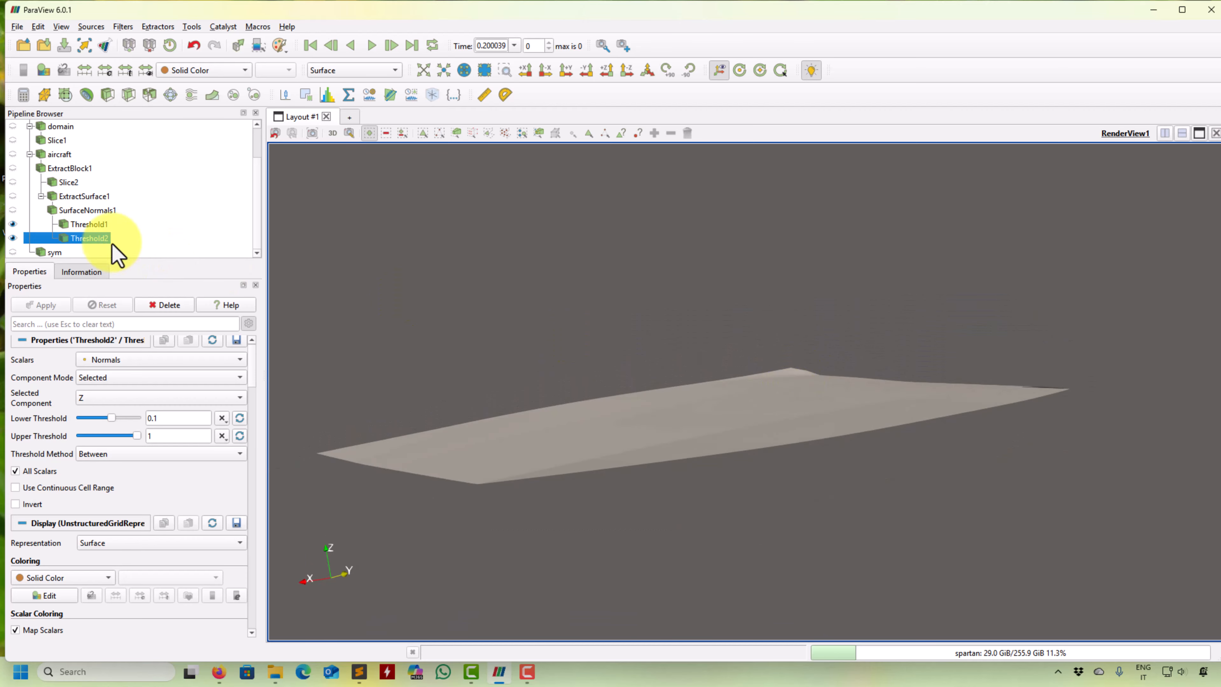
- Rename the first threshold, with Z normals from -1 to 0, as top
right_click(87, 228)
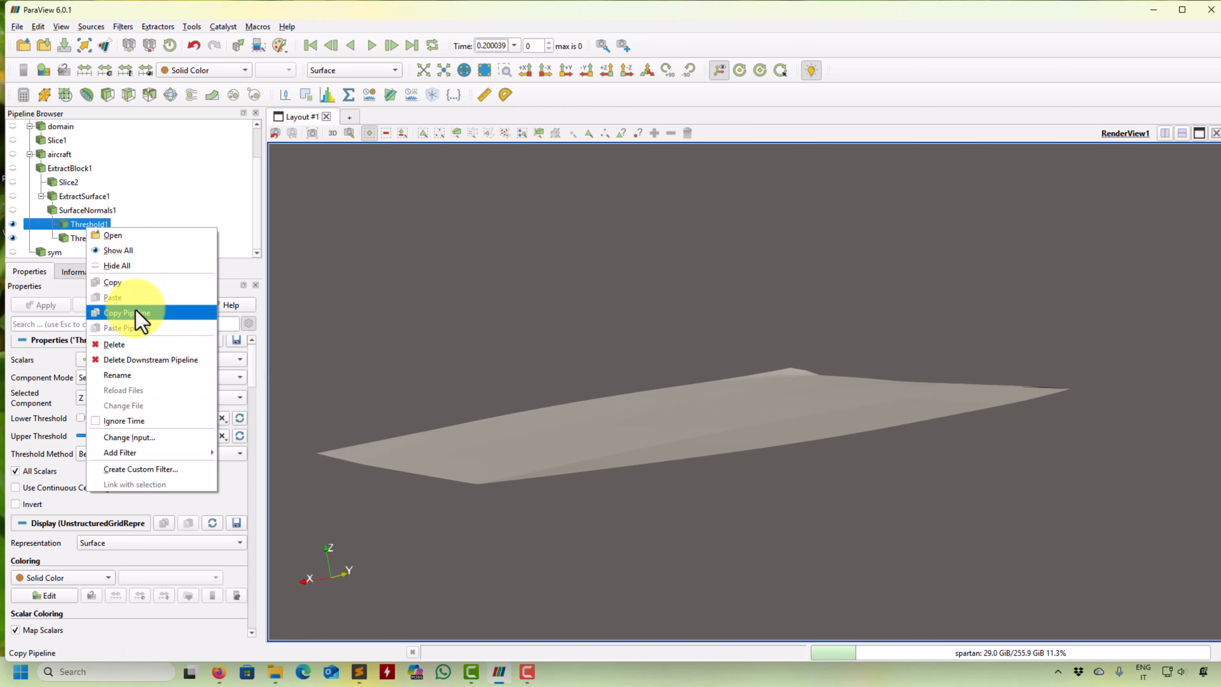
click(137, 377)
text(to)
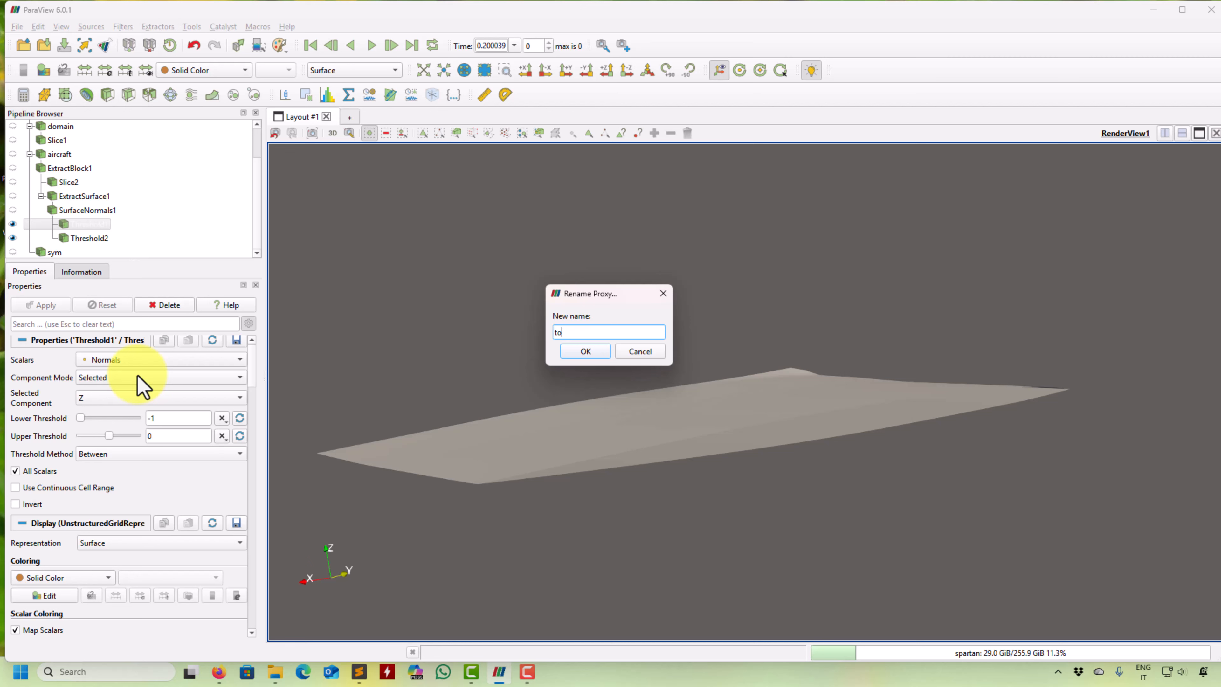
text(p)
key(Return)
- Rename the second threshold, with Z normals from 0.1 to 1, as bottom
click(94, 239)
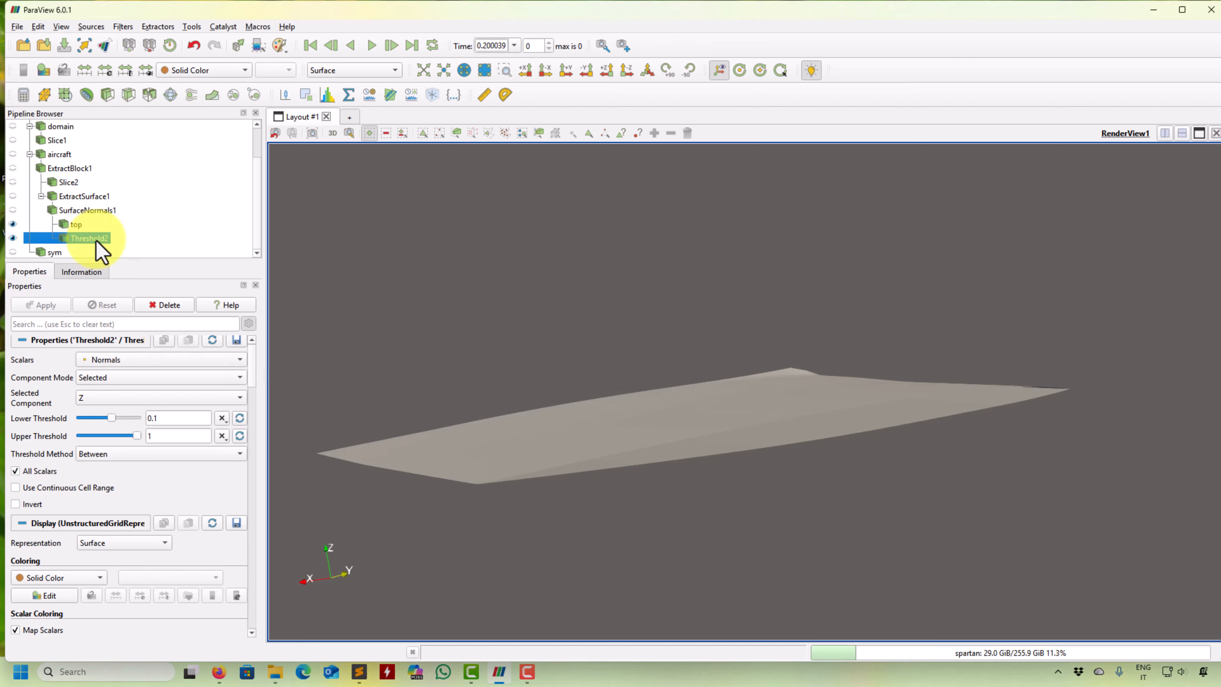
right_click(96, 240)
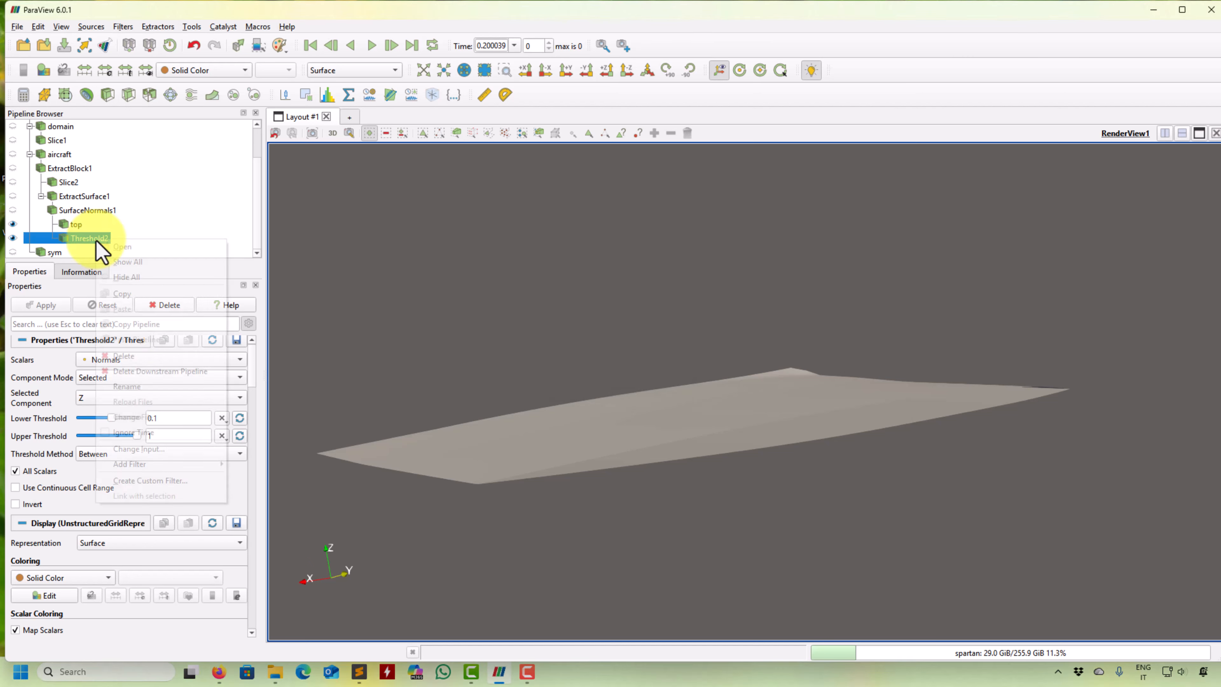
click(150, 387)
text(botto)
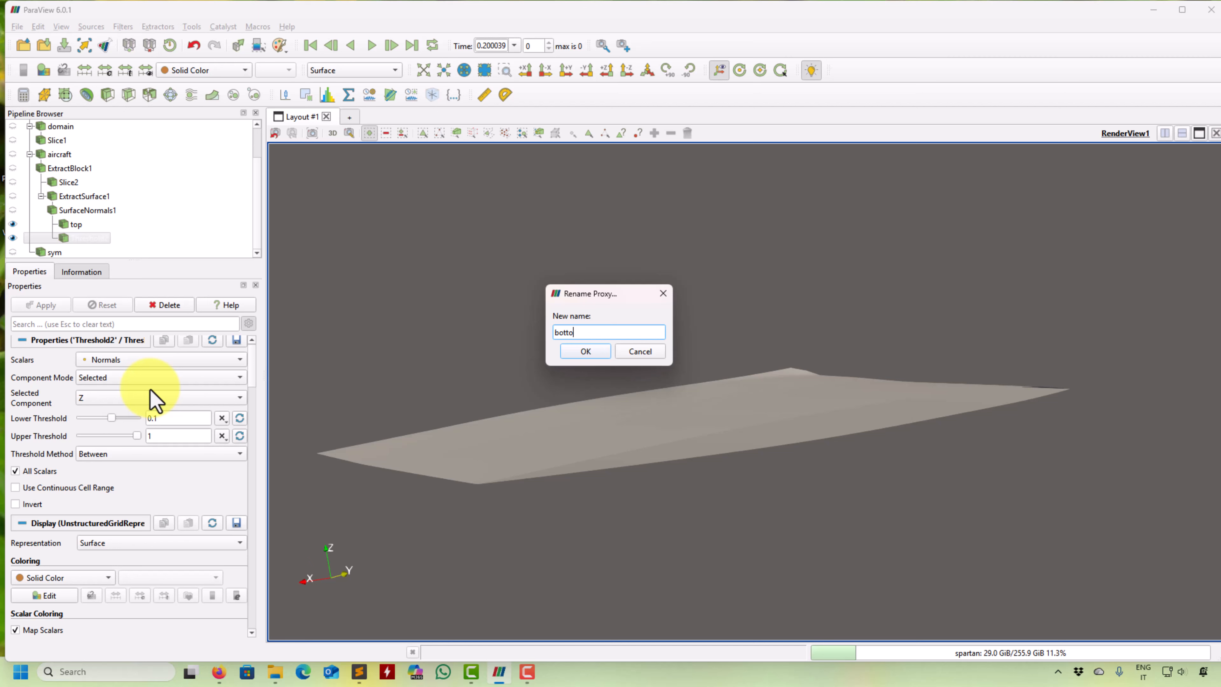
text(m)
key(Return)
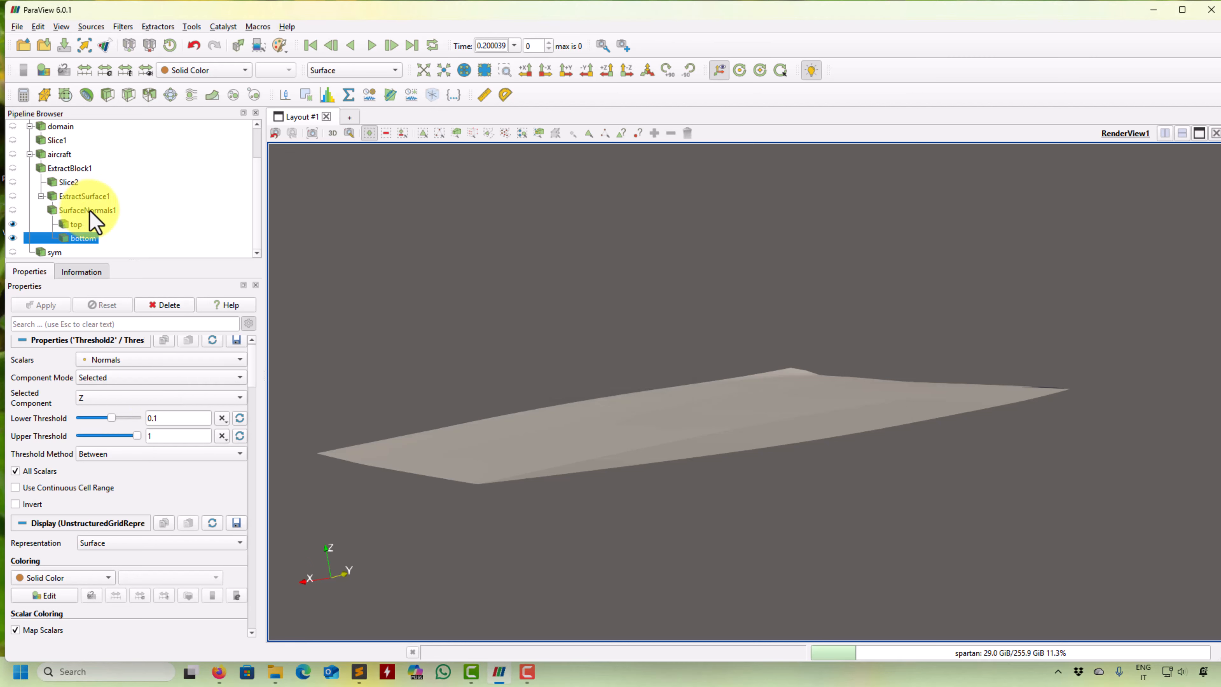
- Apply a third Threshold to the surface normals result using the Z component of Normals, between 0 and 0.1
click(88, 210)
click(133, 101)
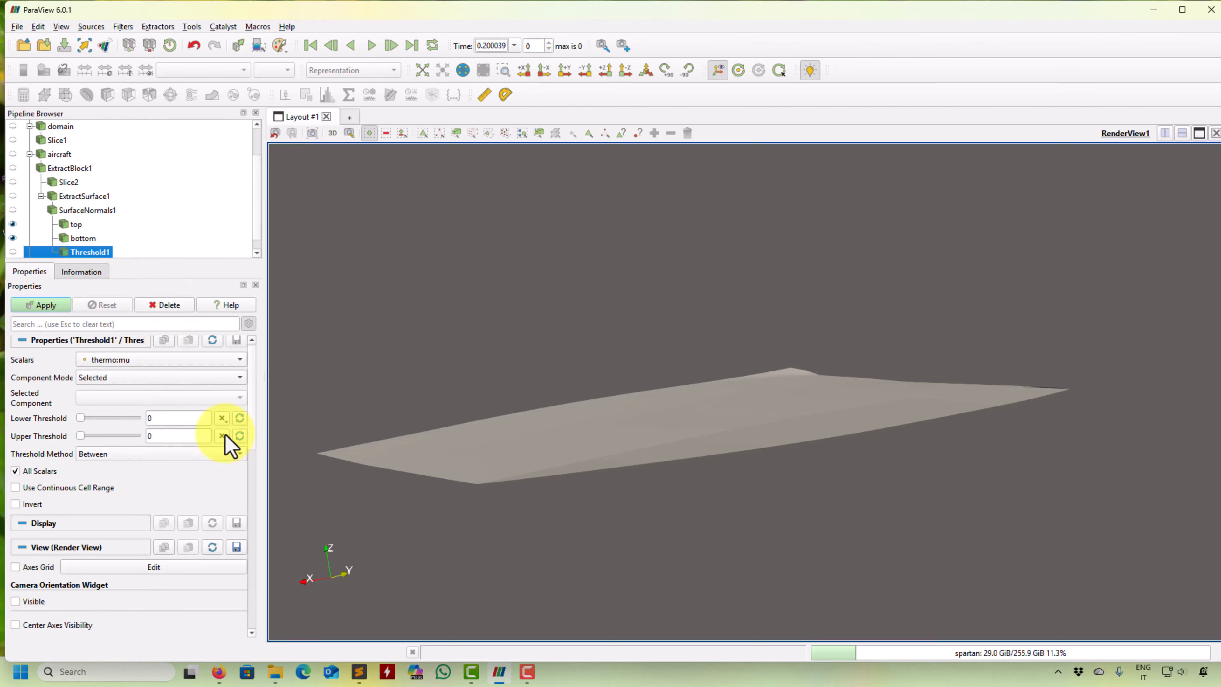
click(229, 361)
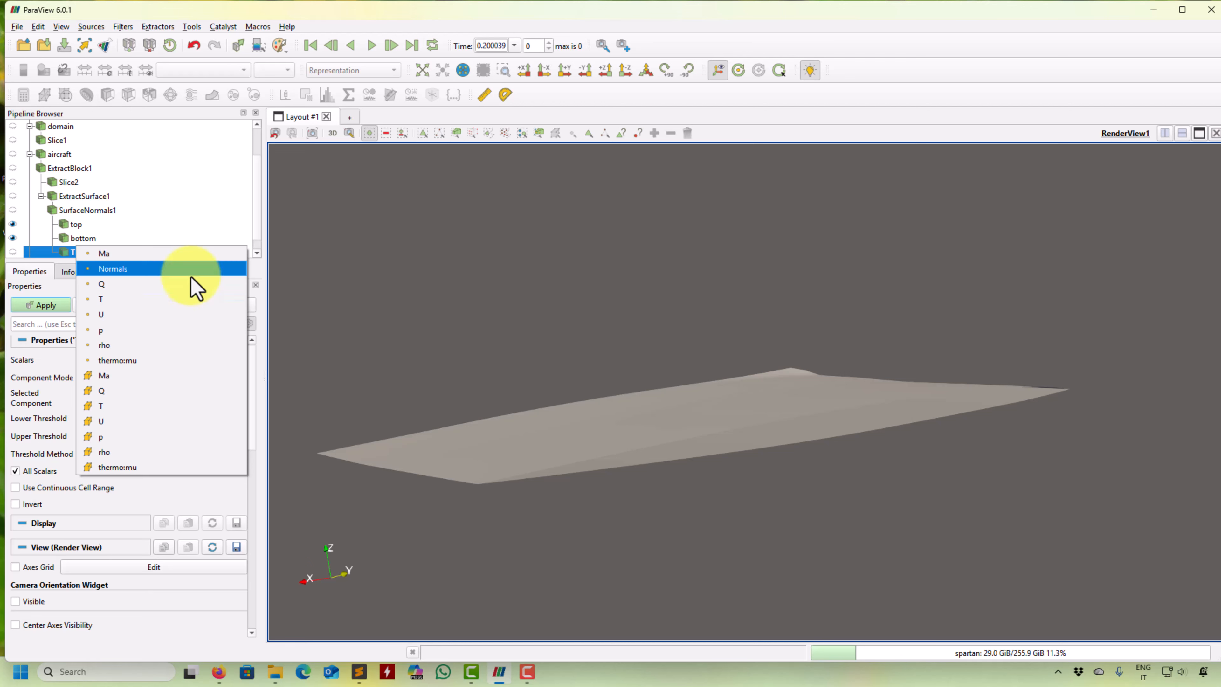
click(188, 269)
click(226, 400)
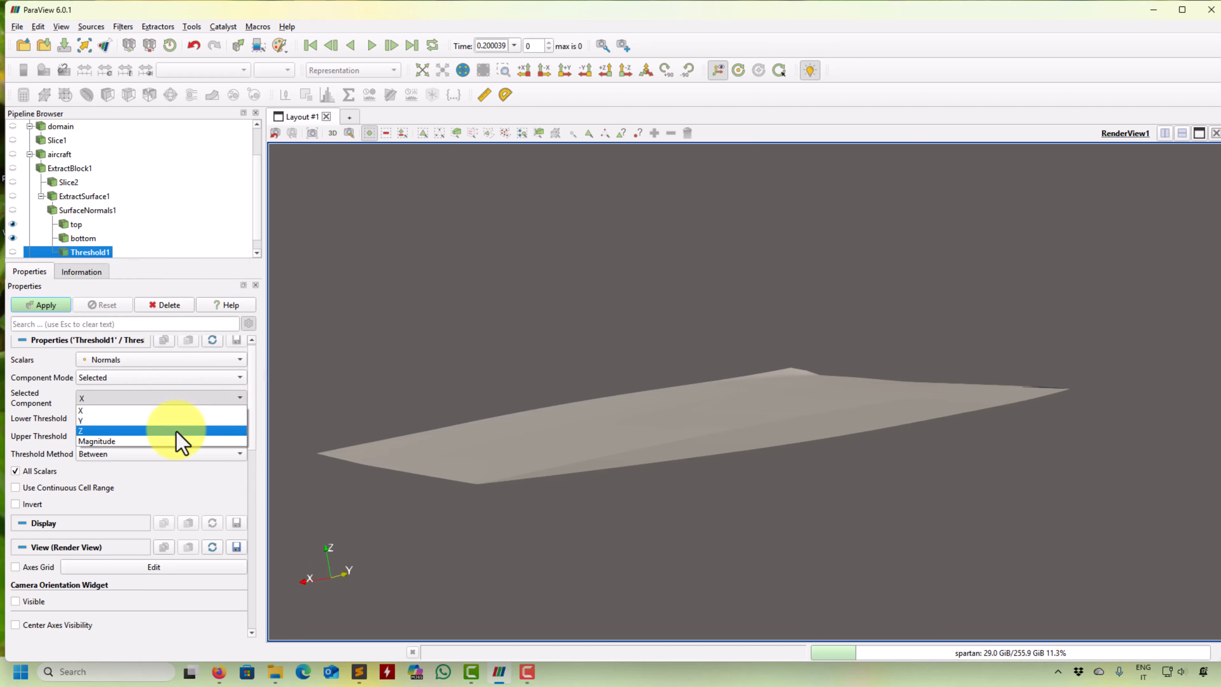
click(175, 426)
click(238, 436)
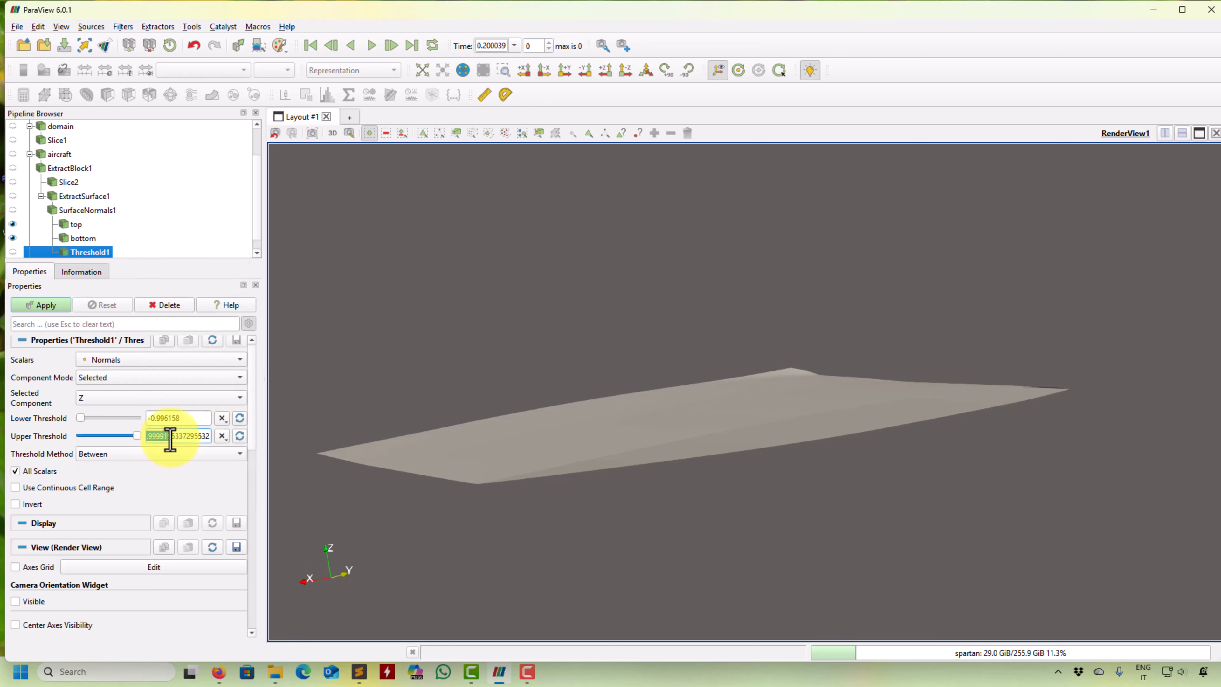
text(0.1)
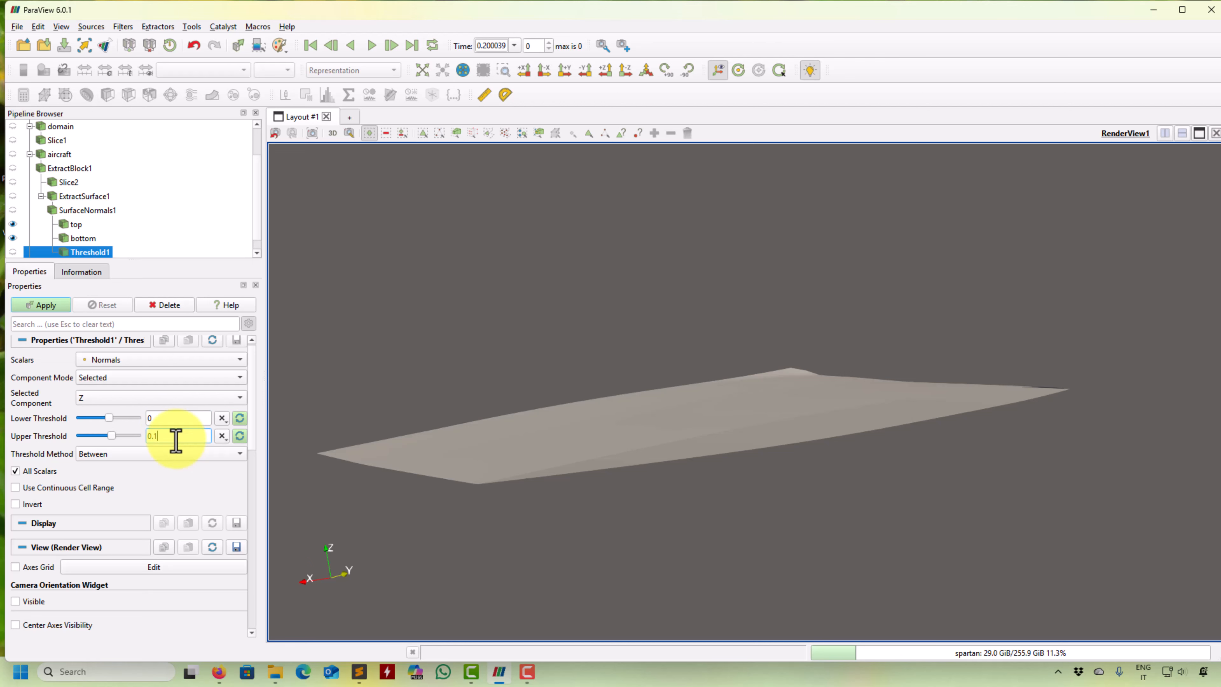
- Hide the top and bottom surfaces and set the third threshold's coloring to Solid Color
mouse_move(497, 347)
mouse_down()
mouse_move(520, 315)
mouse_move(514, 336)
mouse_up()
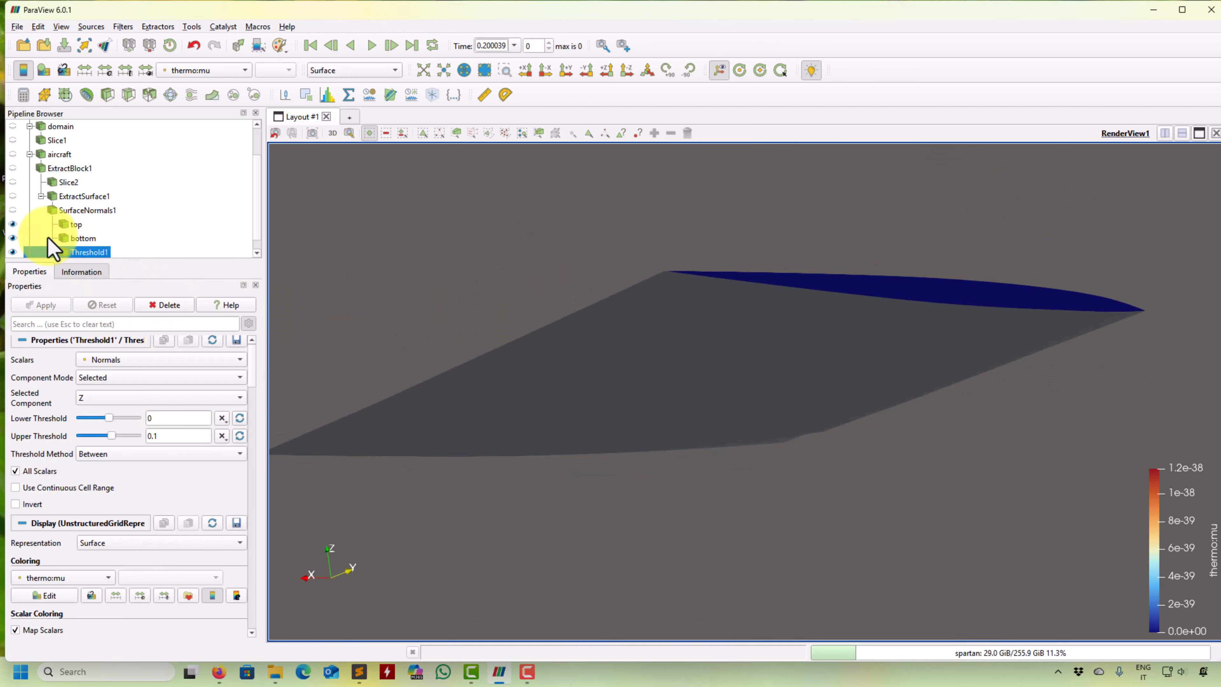
click(13, 224)
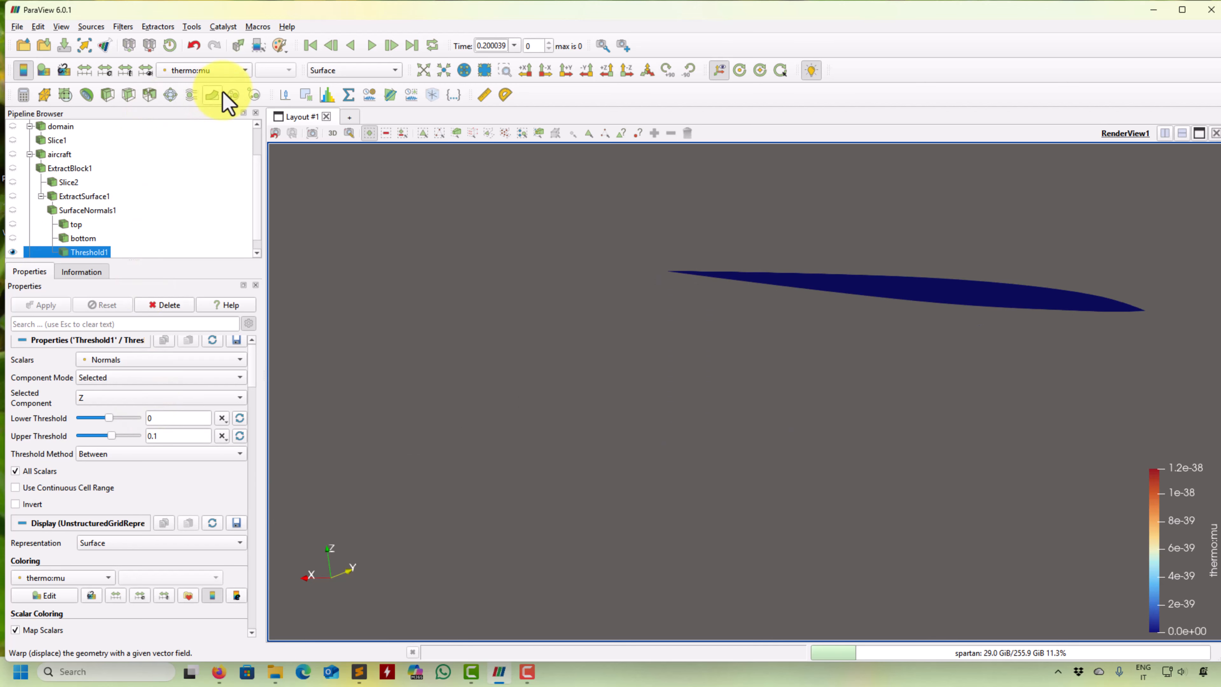
click(220, 70)
click(217, 11)
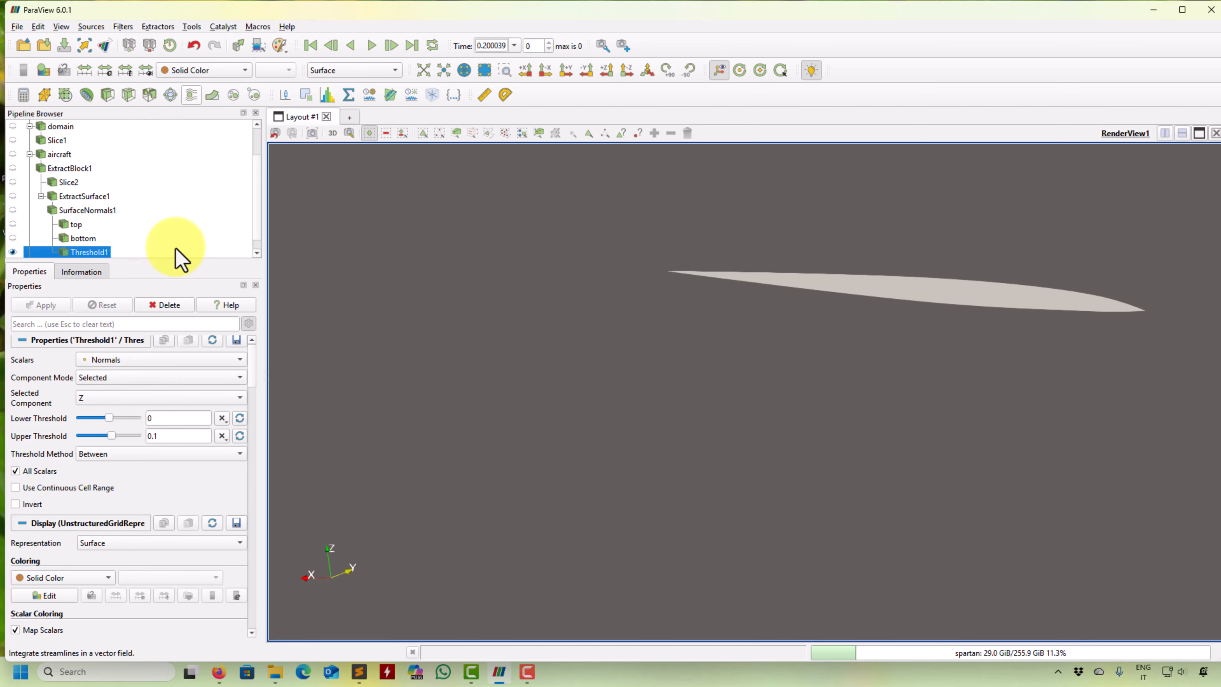
- Set the solid color of the top surface to lime green, #aaff00
click(75, 225)
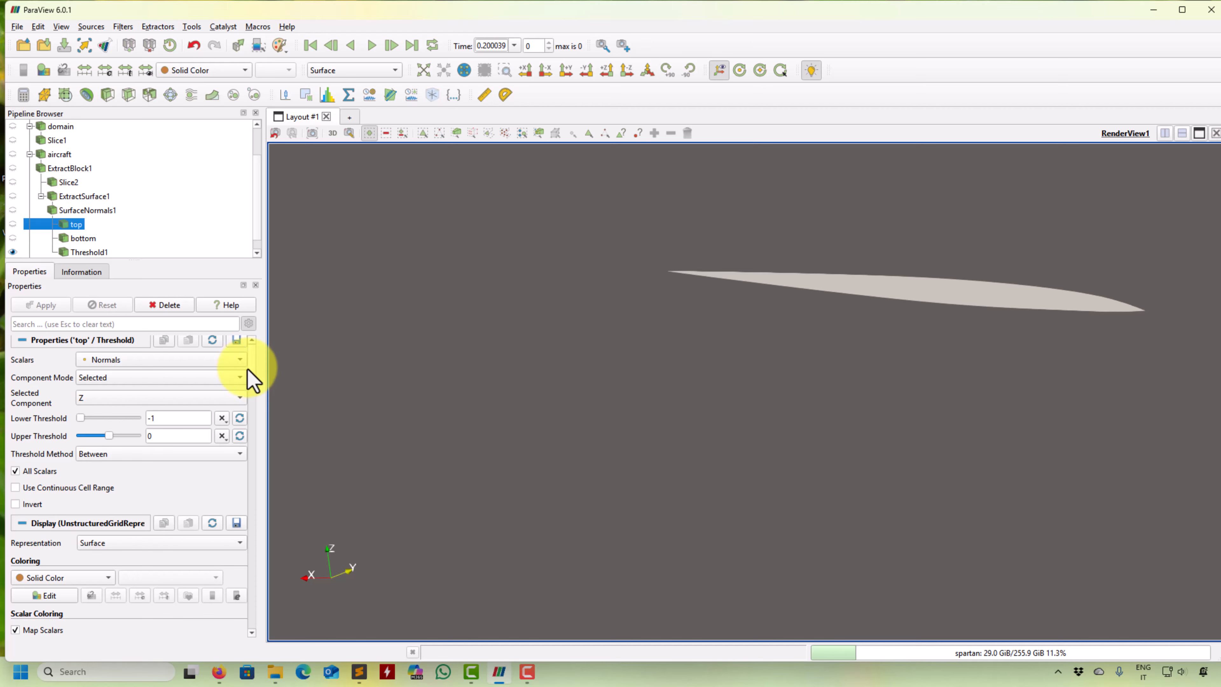
scroll(249, 380, down, 3)
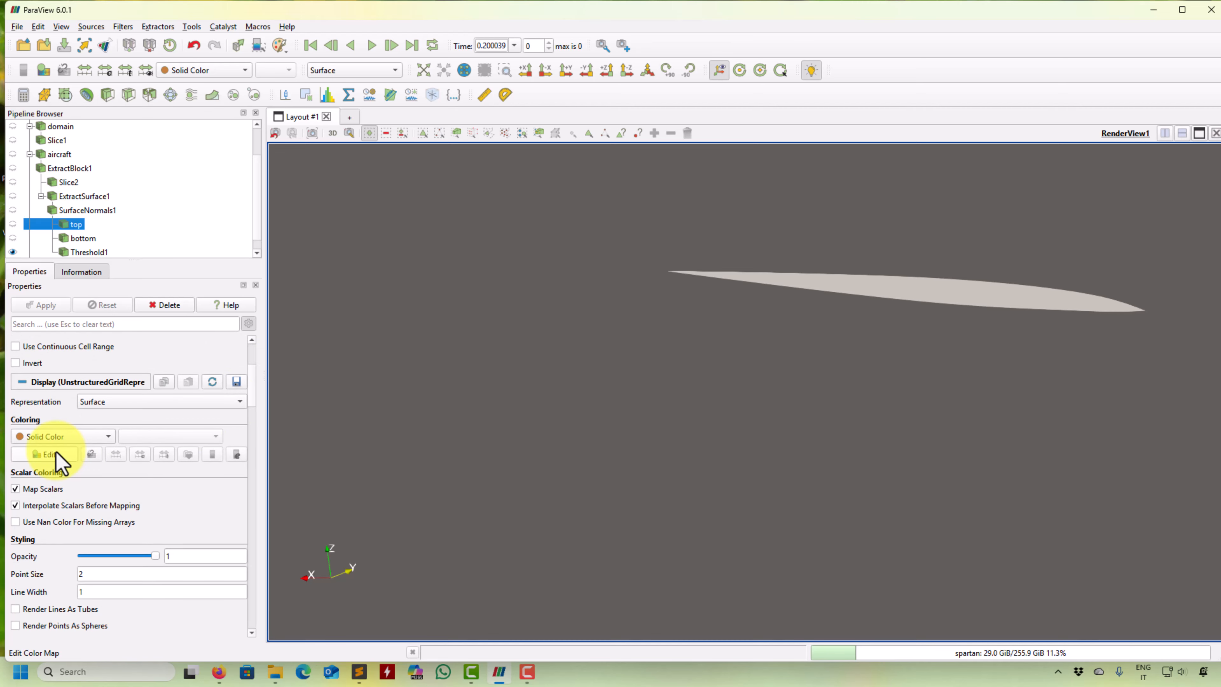
click(56, 454)
click(584, 234)
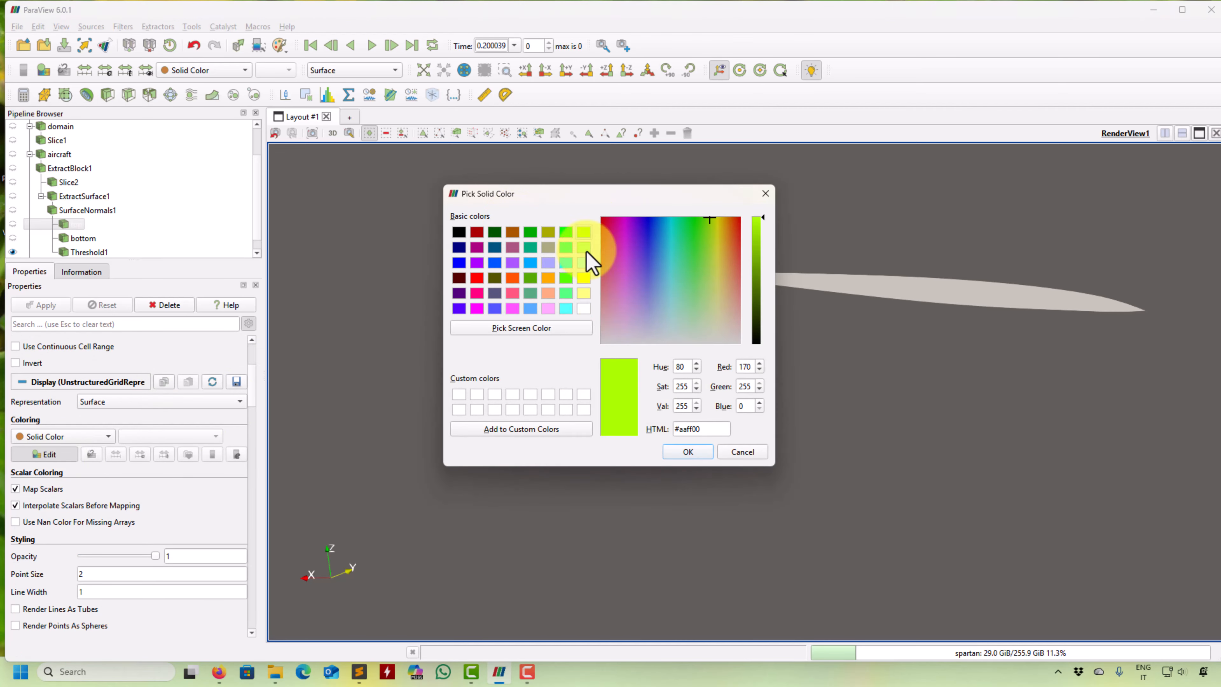
click(690, 448)
- Set the solid color of the bottom surface to orange, #ffaa00
click(83, 240)
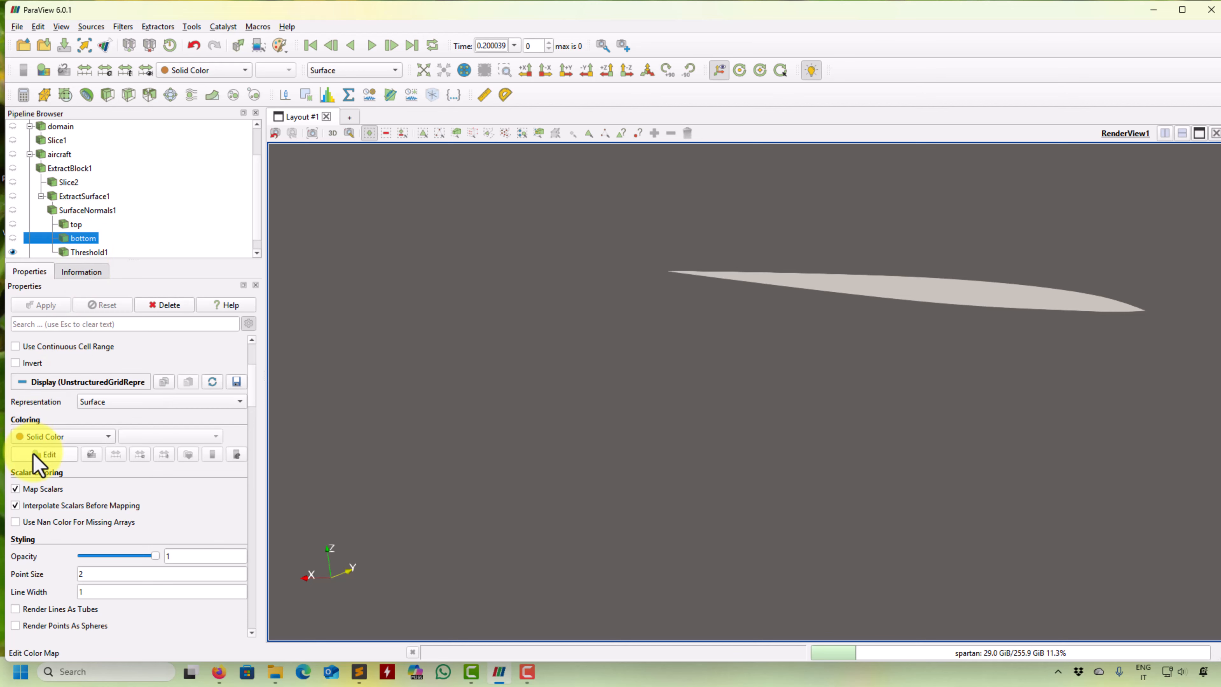
click(47, 455)
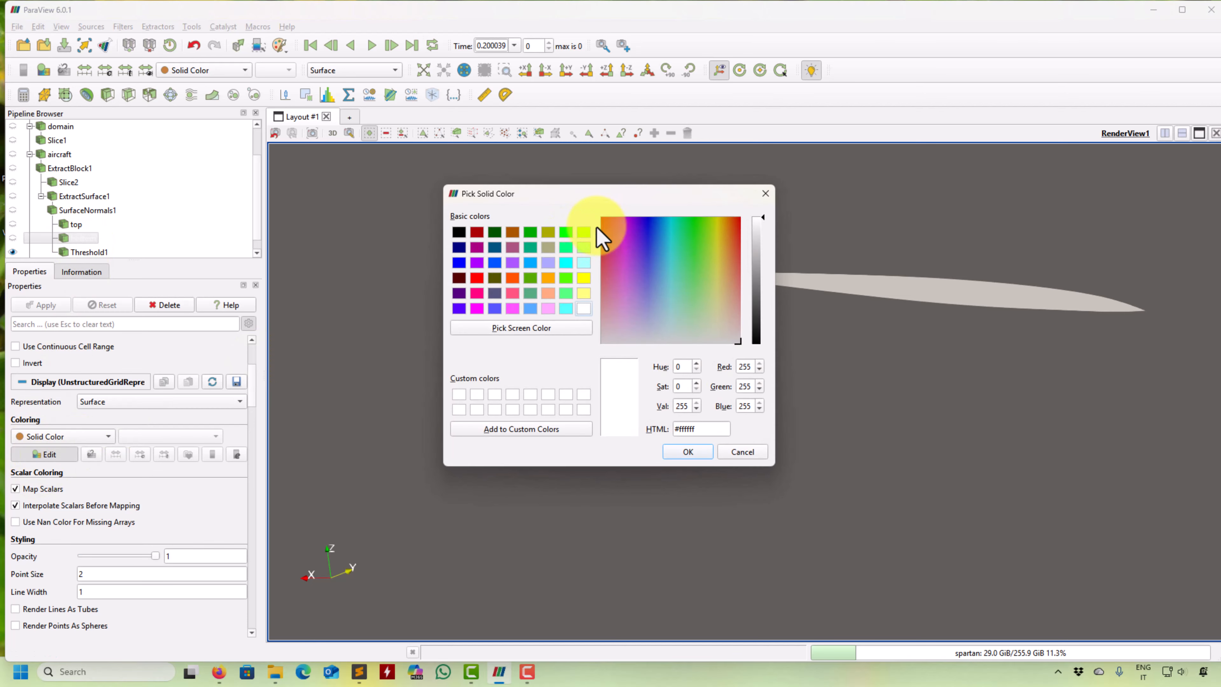
click(547, 278)
click(684, 451)
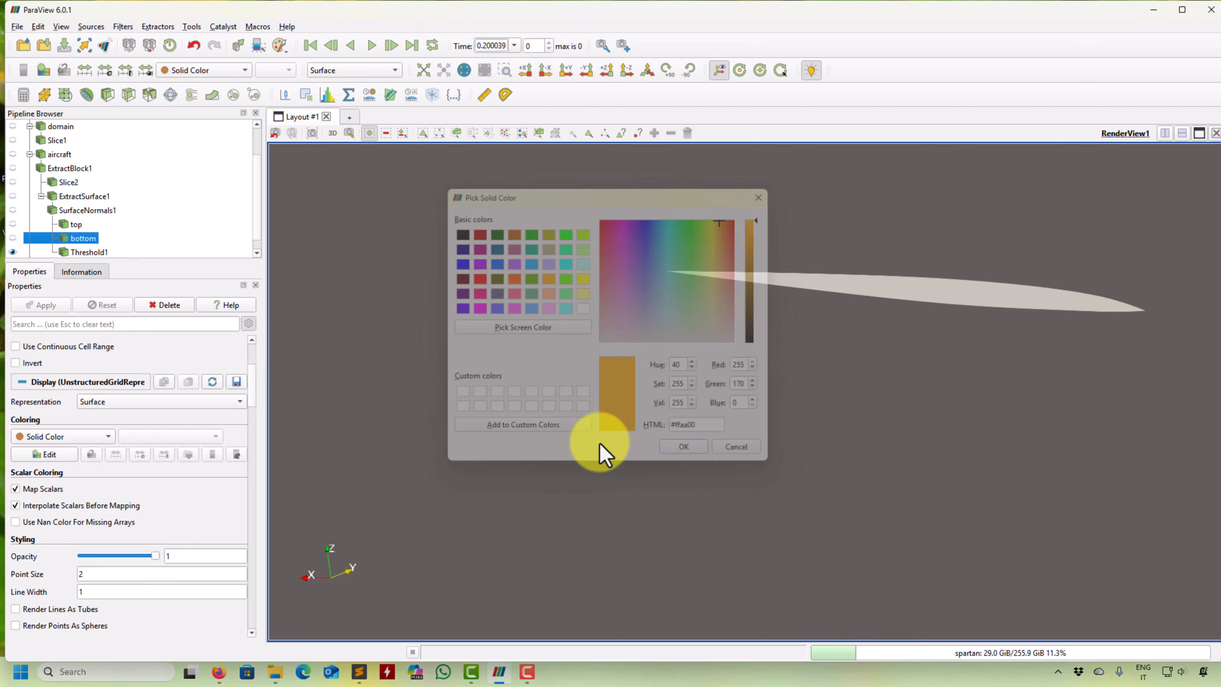
- Show the bottom and top surfaces along with the wing tip threshold and inspect the colored wing from several angles
click(13, 238)
click(13, 224)
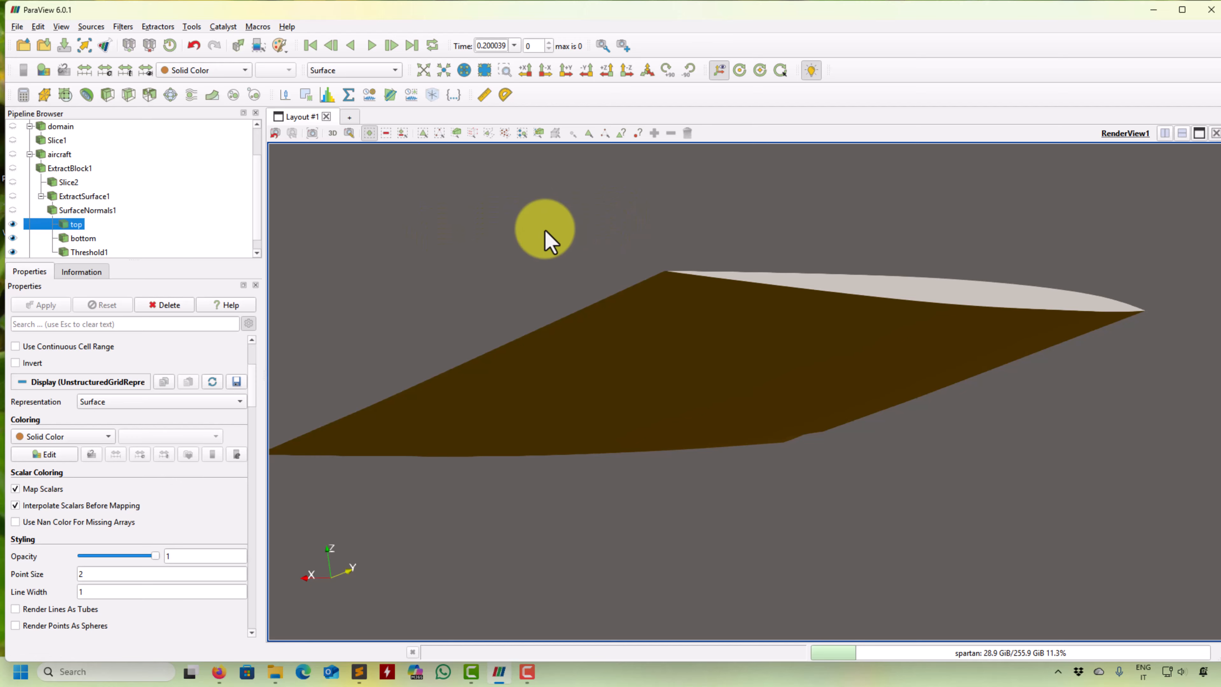
drag(544, 230, 379, 345)
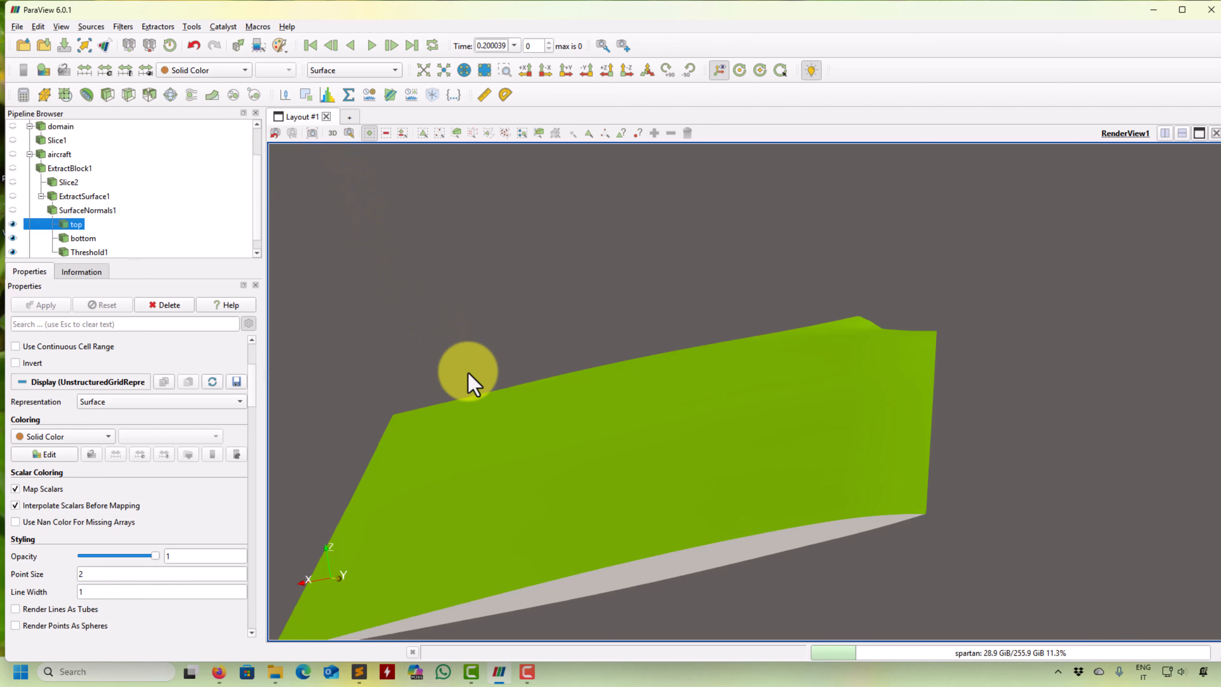
drag(469, 375, 514, 292)
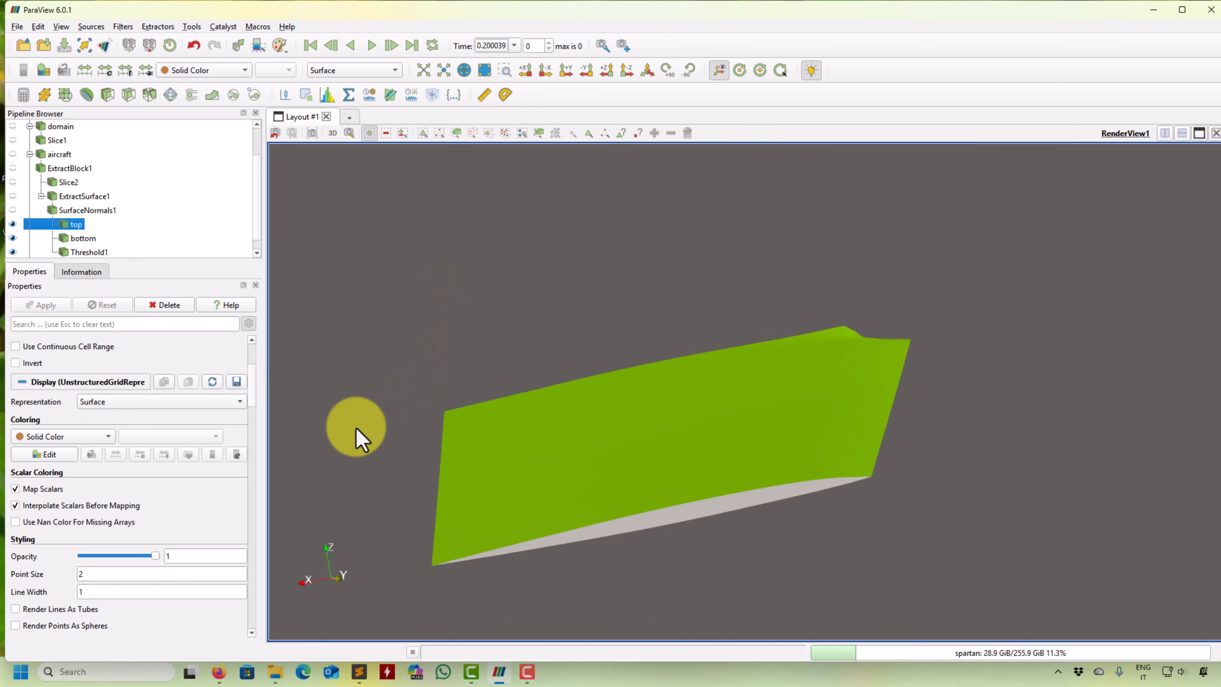
drag(915, 469, 677, 510)
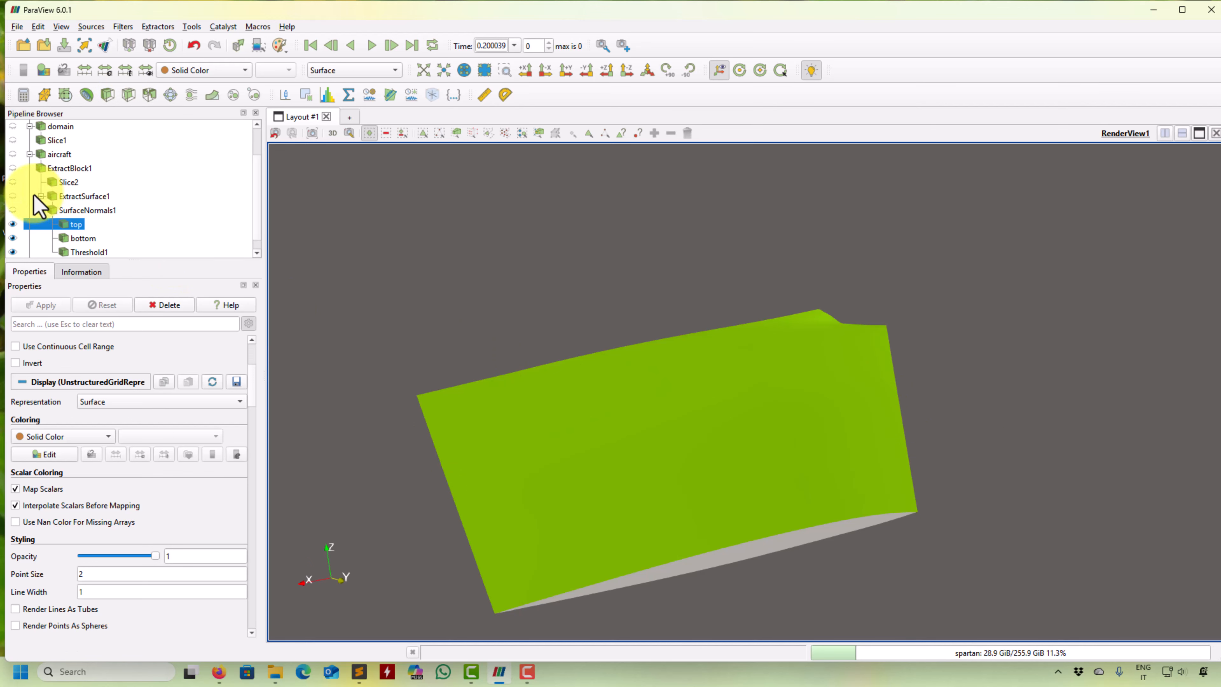
- Show the wing's slice curve over the colored surfaces and turn off the display of its cutting plane
click(12, 182)
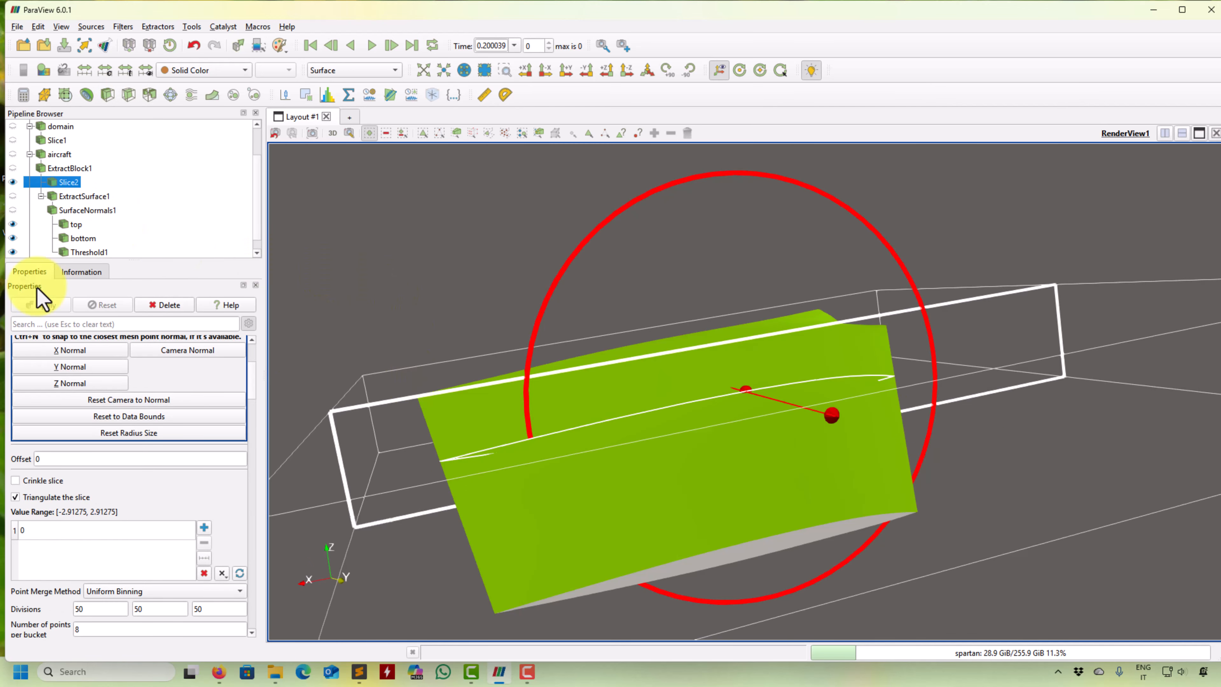
drag(254, 382, 264, 341)
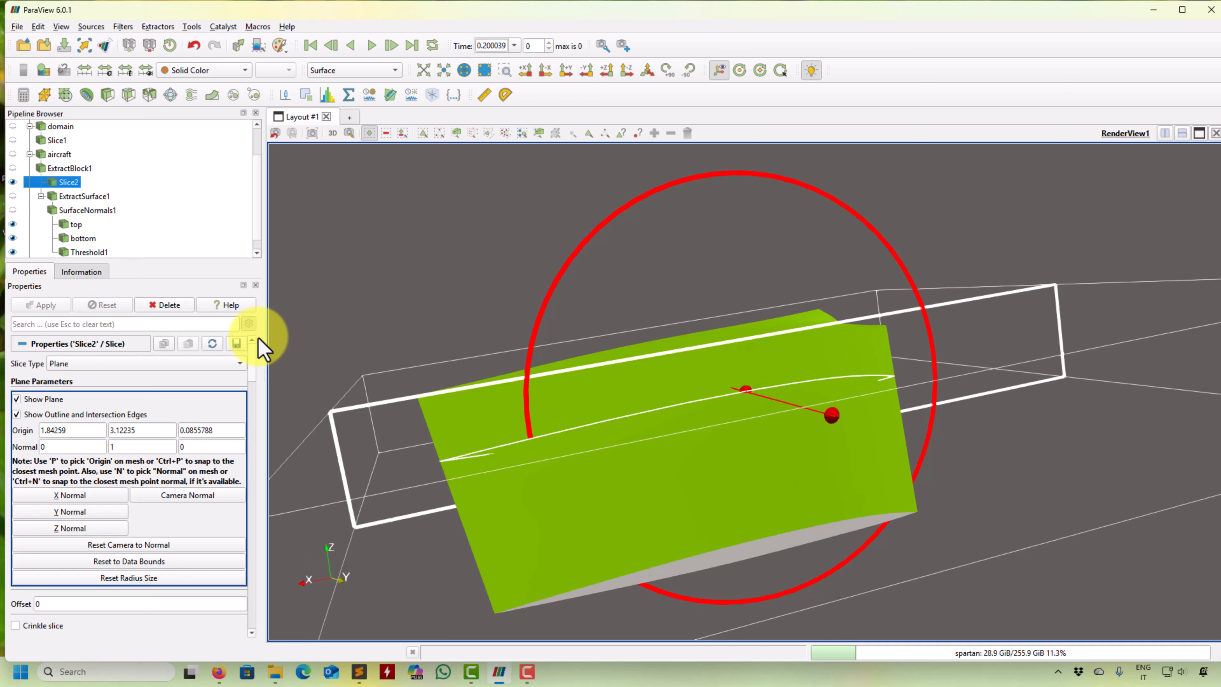
click(30, 401)
drag(927, 423, 806, 427)
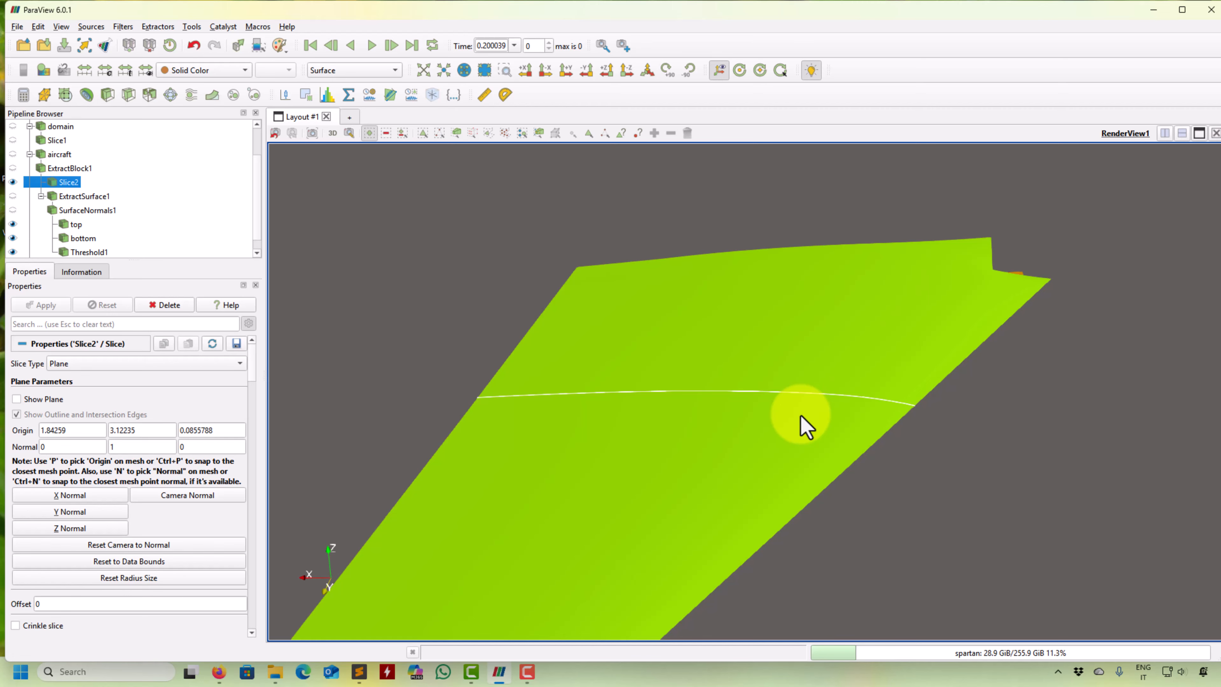
- Switch to the browser to view the ParaView LoopSubdivision documentation page, and return to ParaView
drag(800, 416, 545, 527)
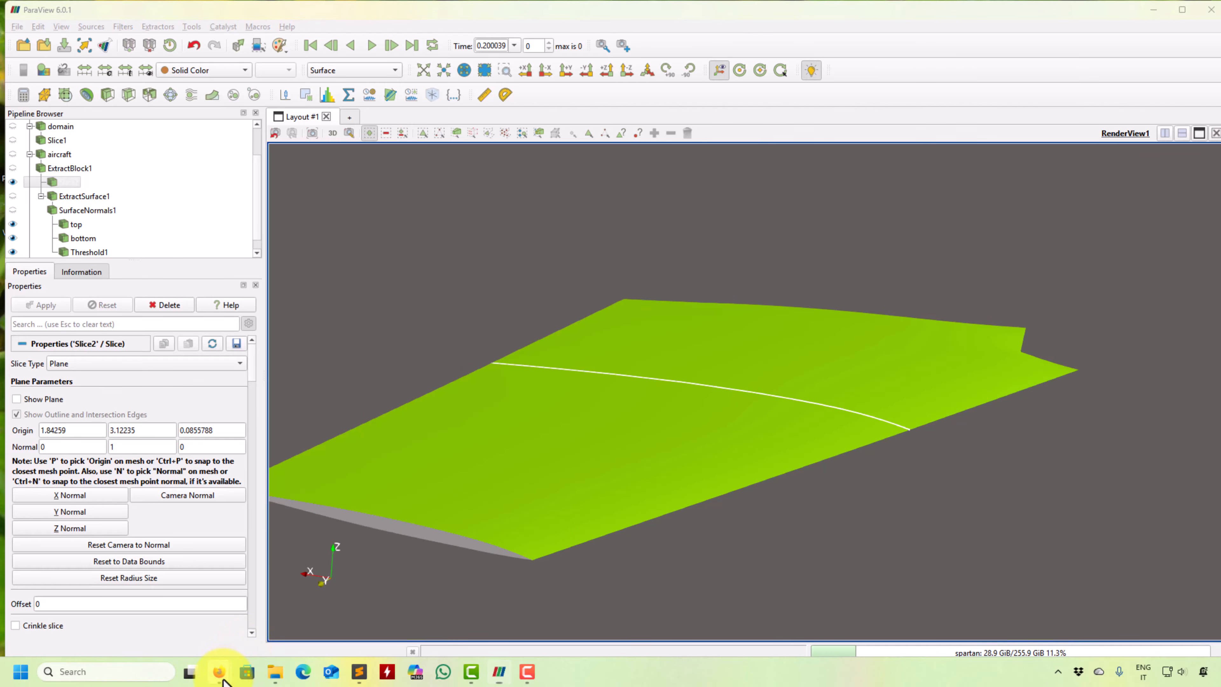
mouse_move(219, 668)
click(288, 620)
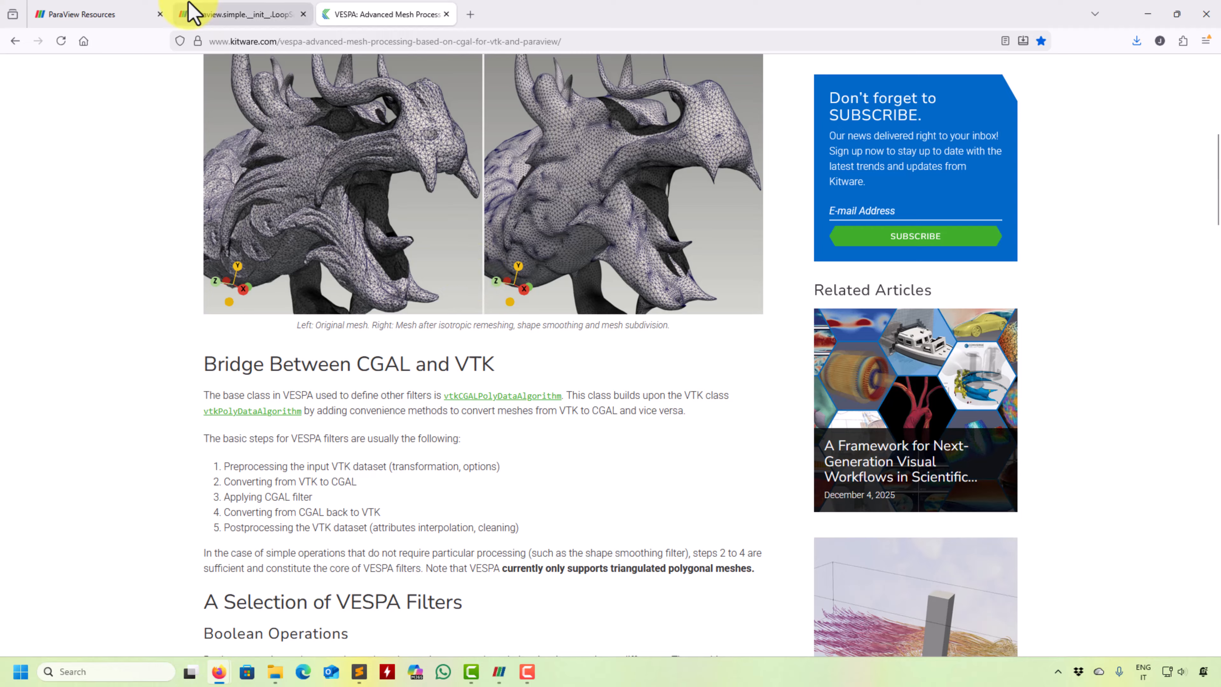
click(224, 15)
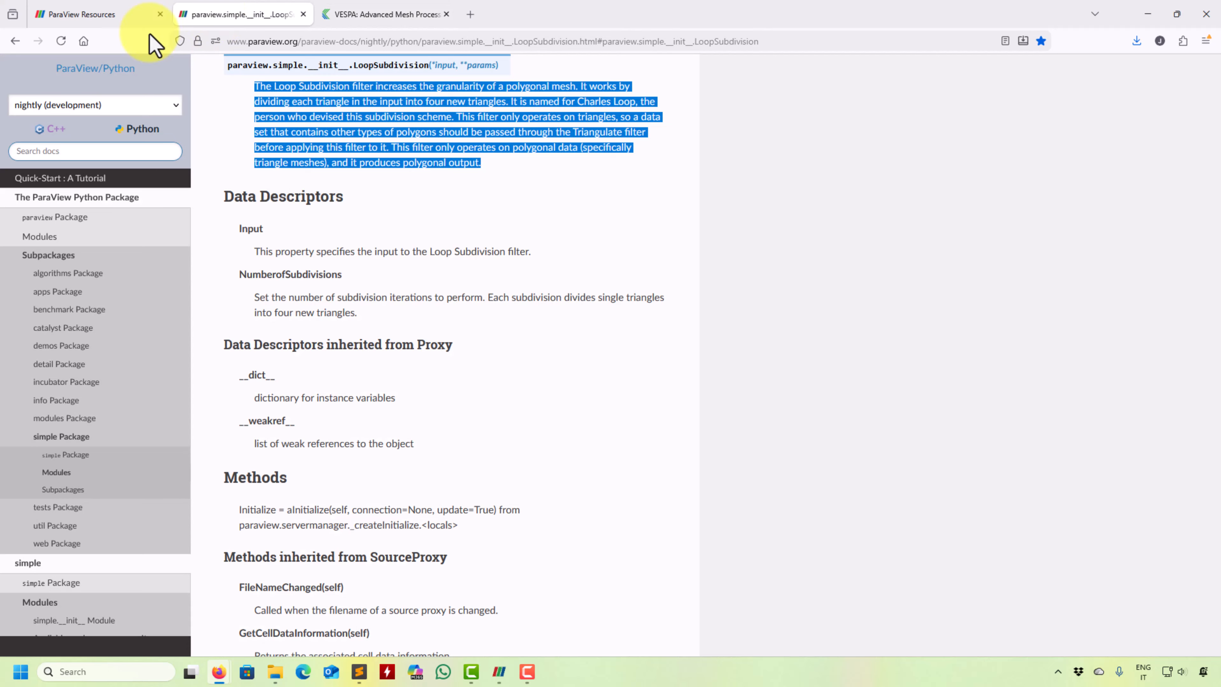
click(1147, 13)
- Hide the top, bottom, wing tip threshold and slice, and show only the extracted wing surface, ExtractSurface1
middle_drag(596, 406, 768, 341)
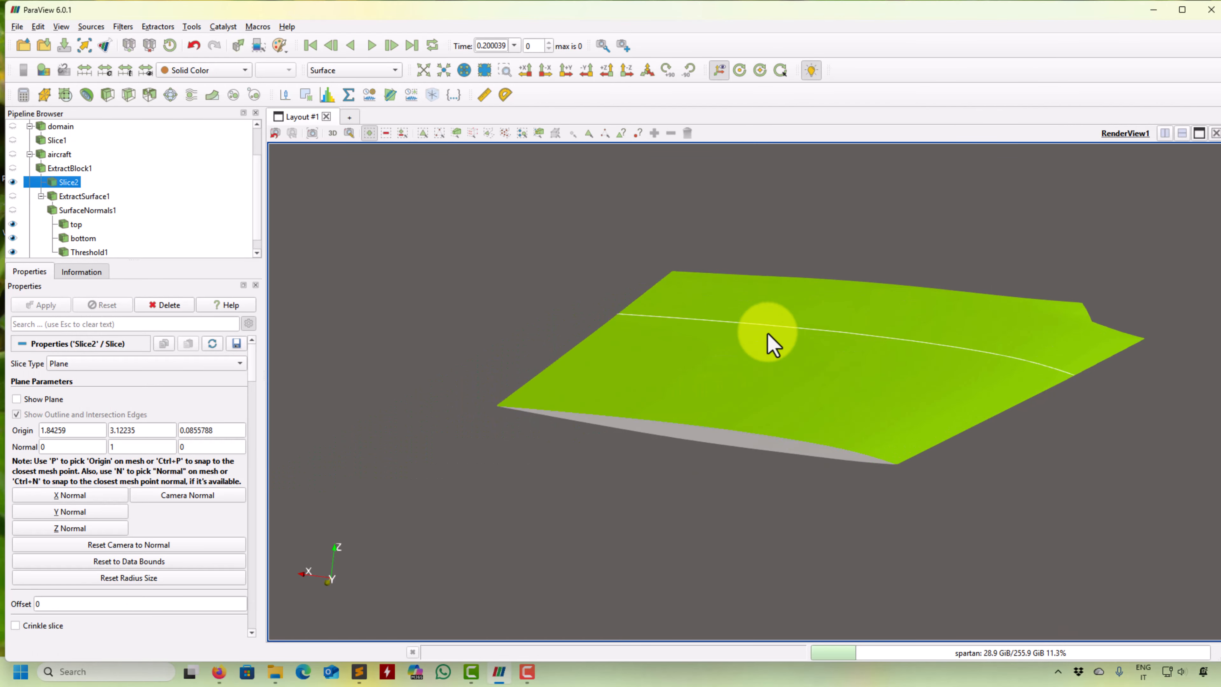
scroll(60, 191, down, 1)
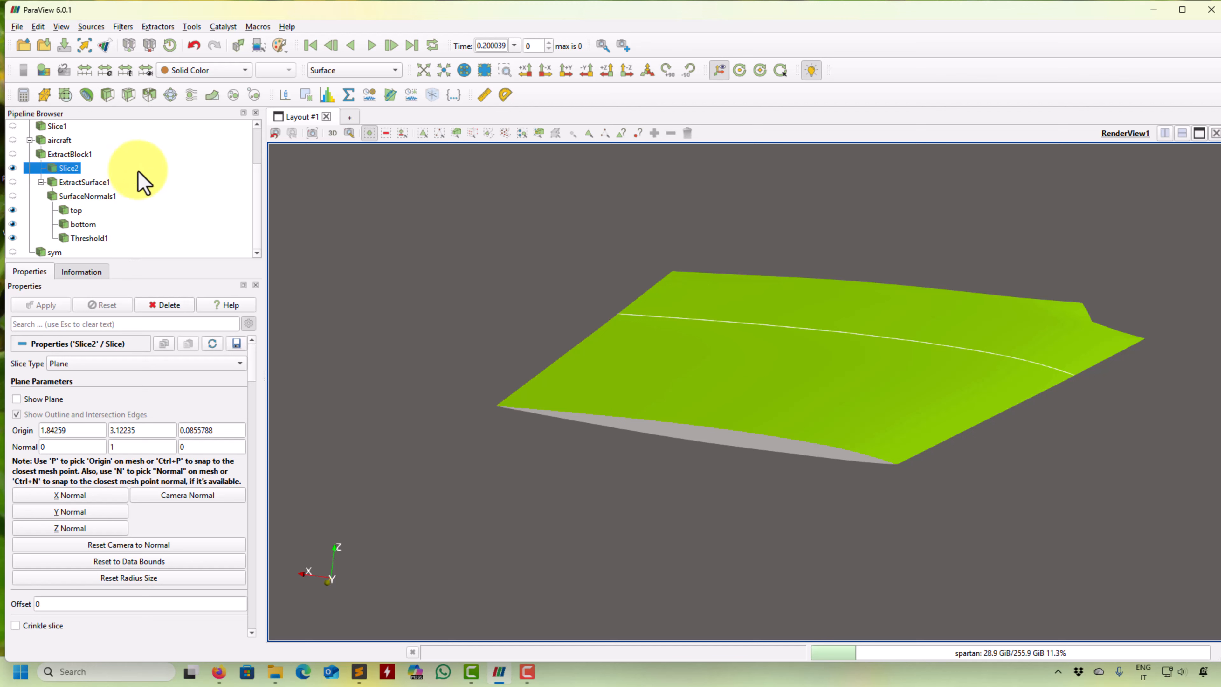
click(12, 210)
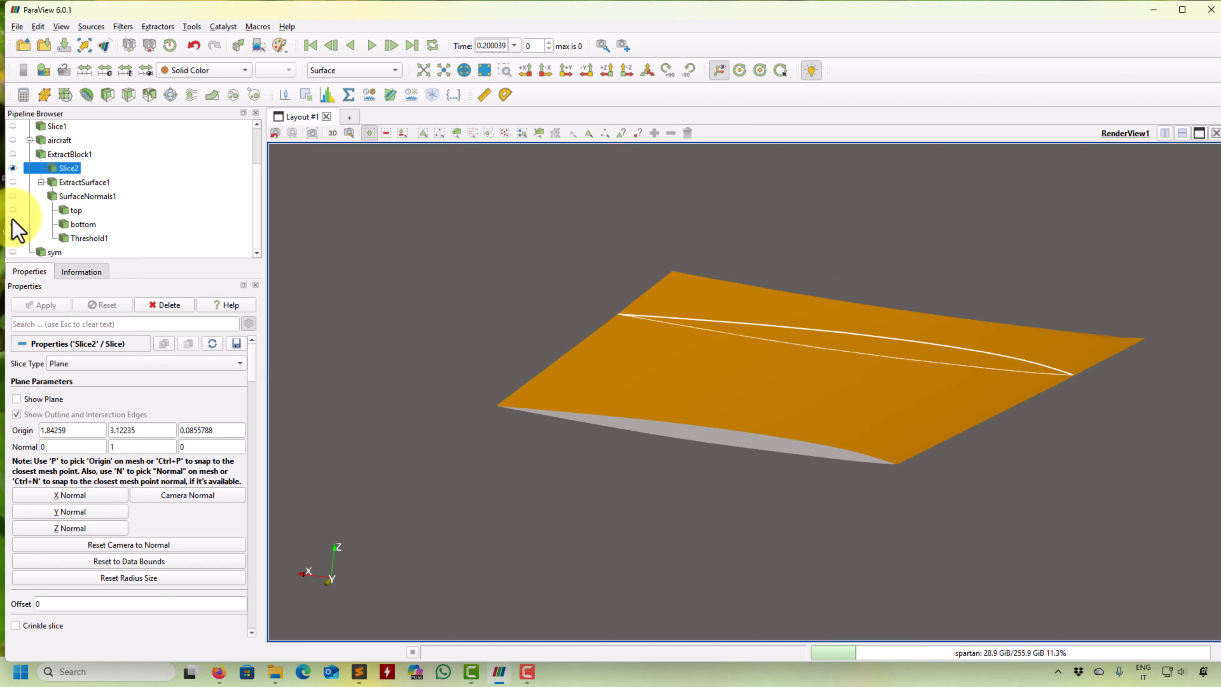
click(12, 224)
click(13, 238)
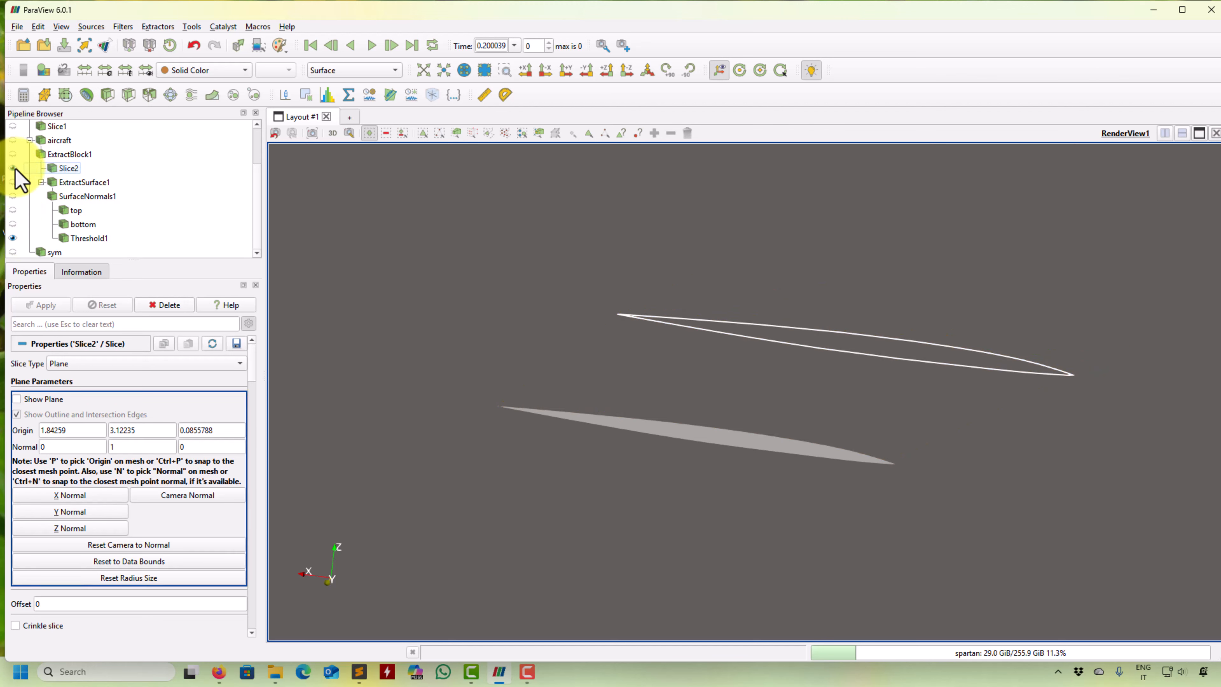
click(13, 168)
click(12, 238)
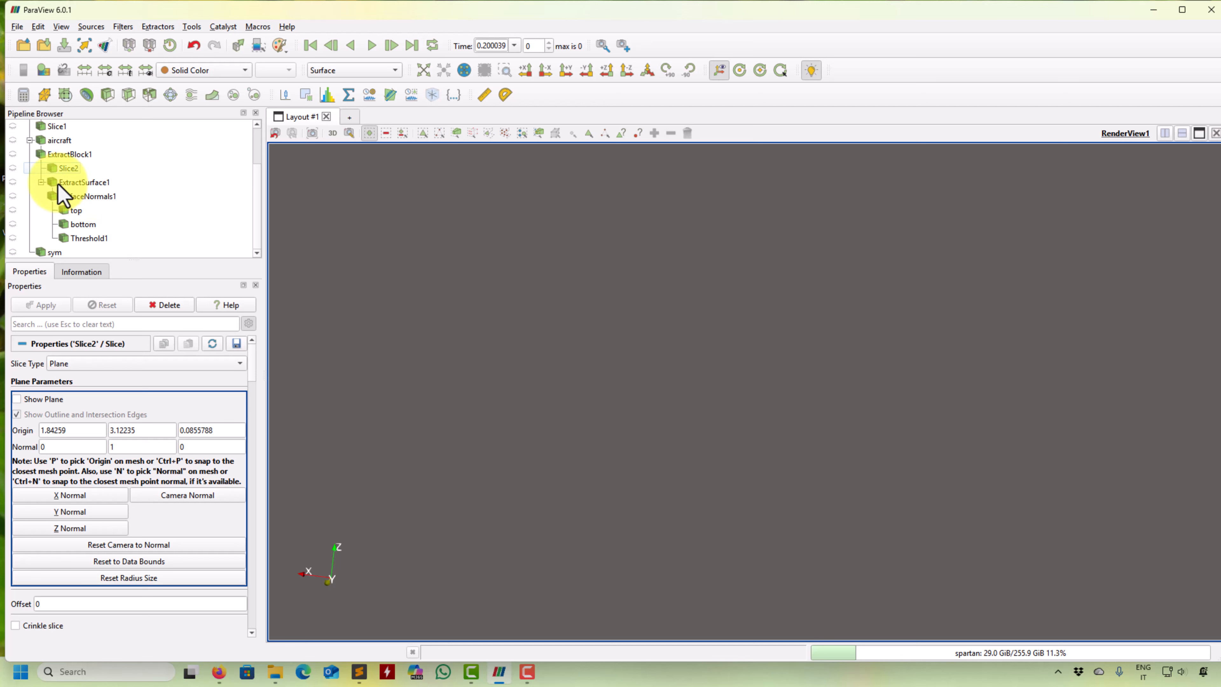
click(72, 183)
click(12, 182)
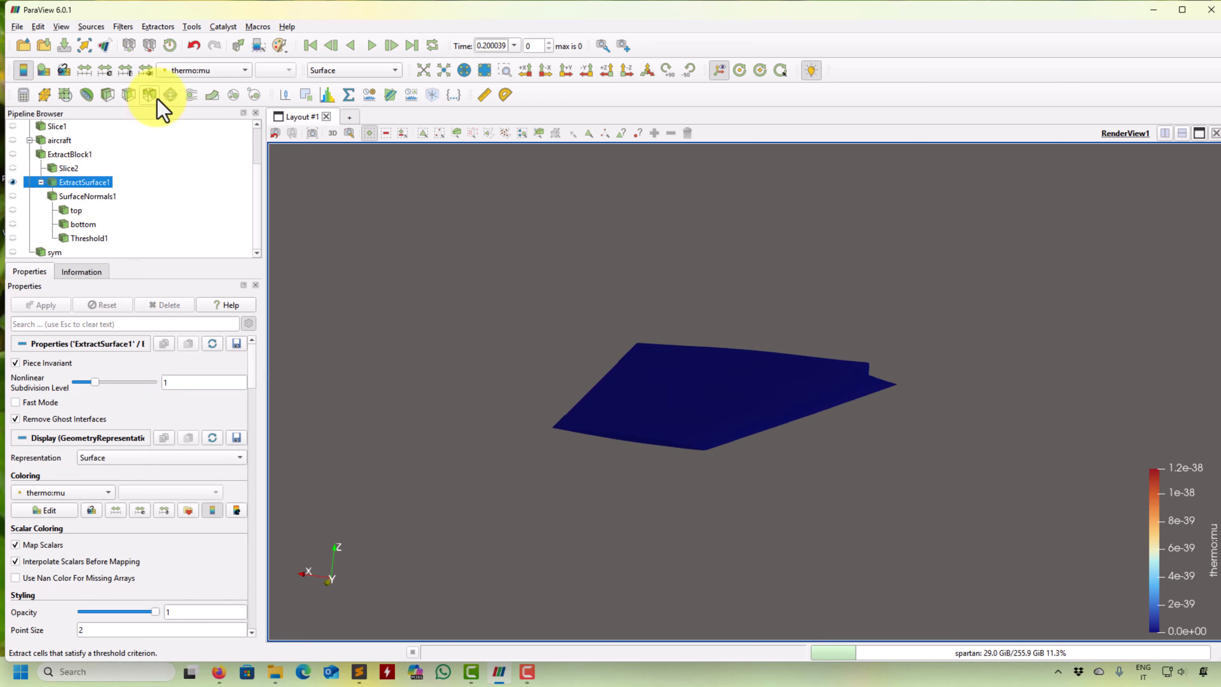
click(111, 98)
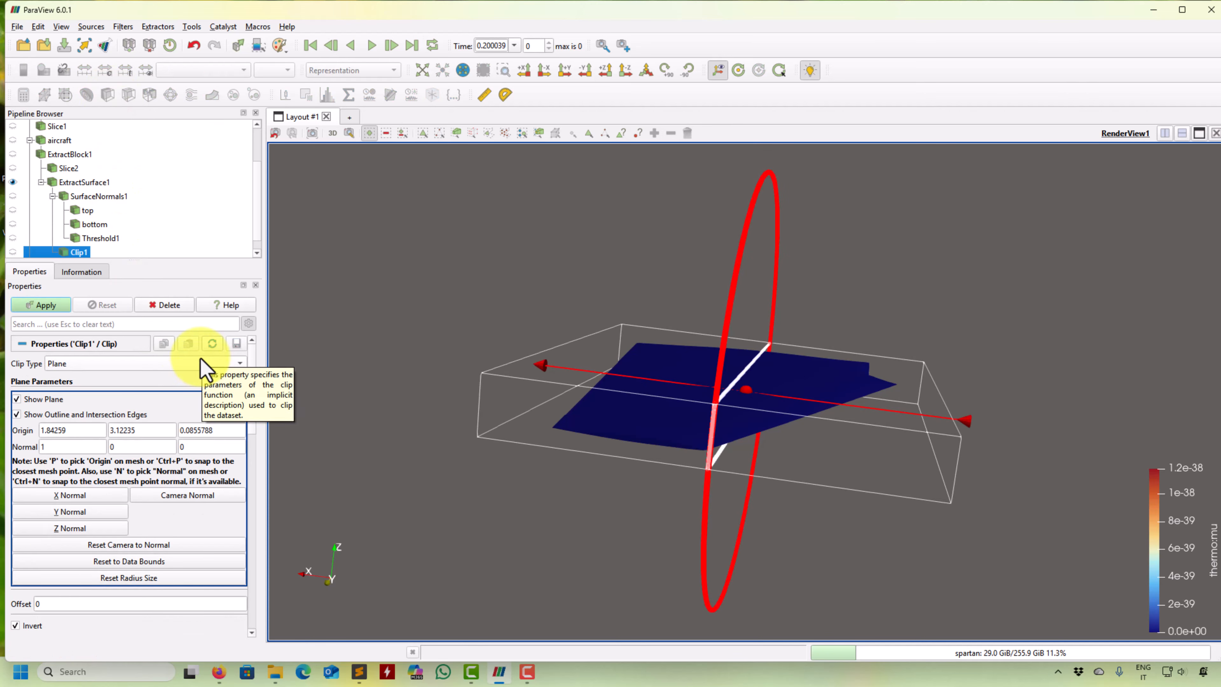
click(202, 367)
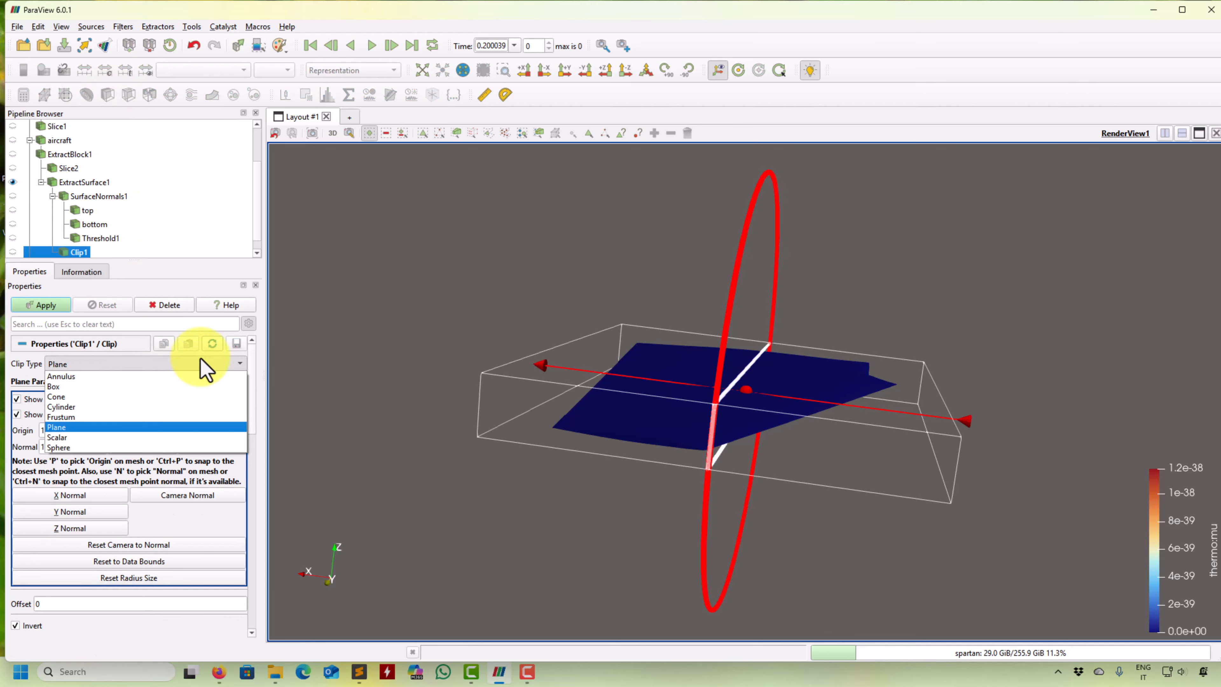
click(71, 438)
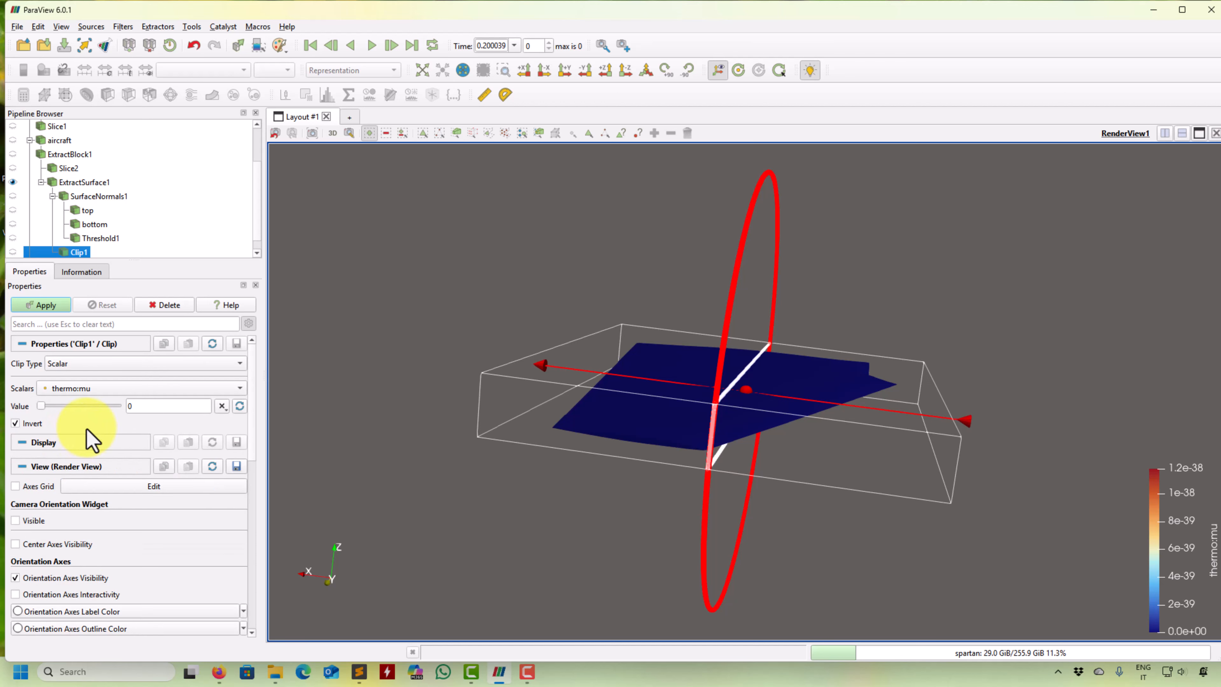
click(211, 387)
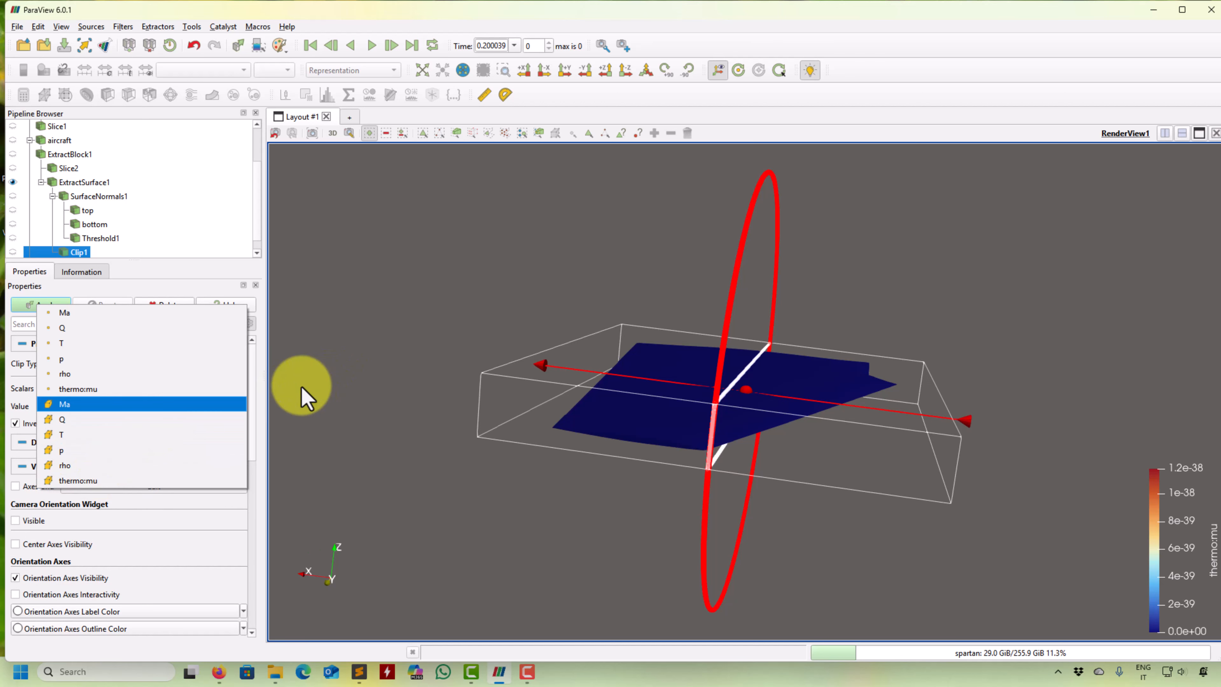
click(337, 397)
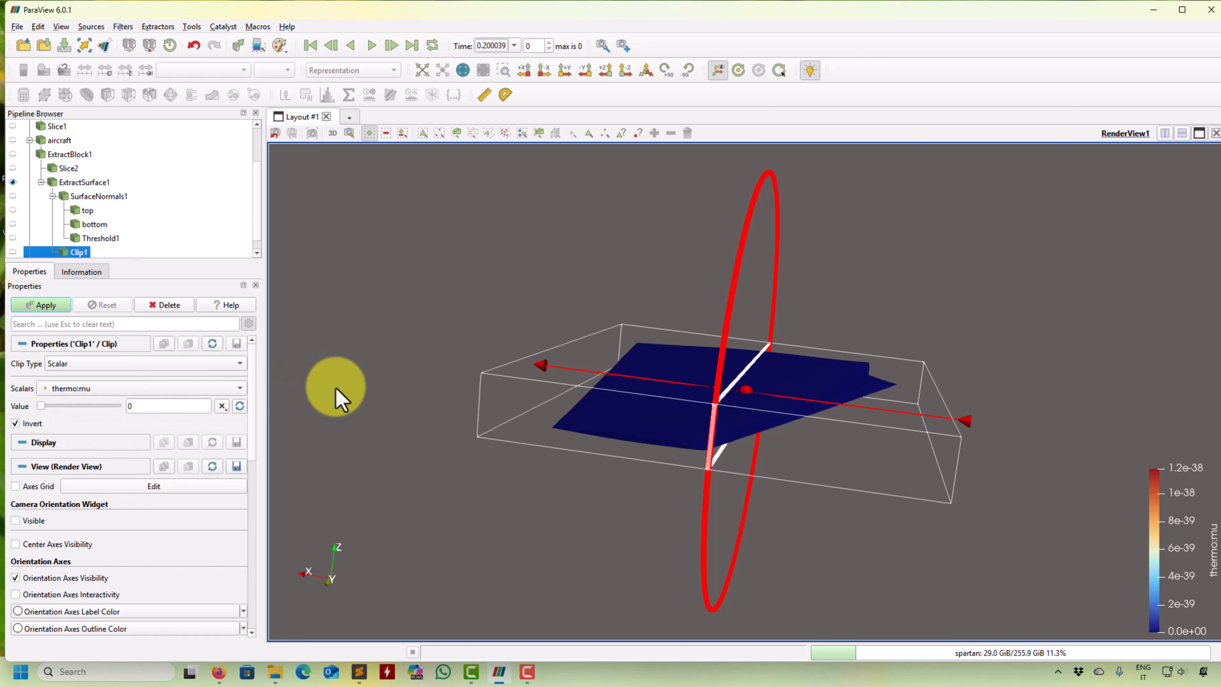
click(168, 305)
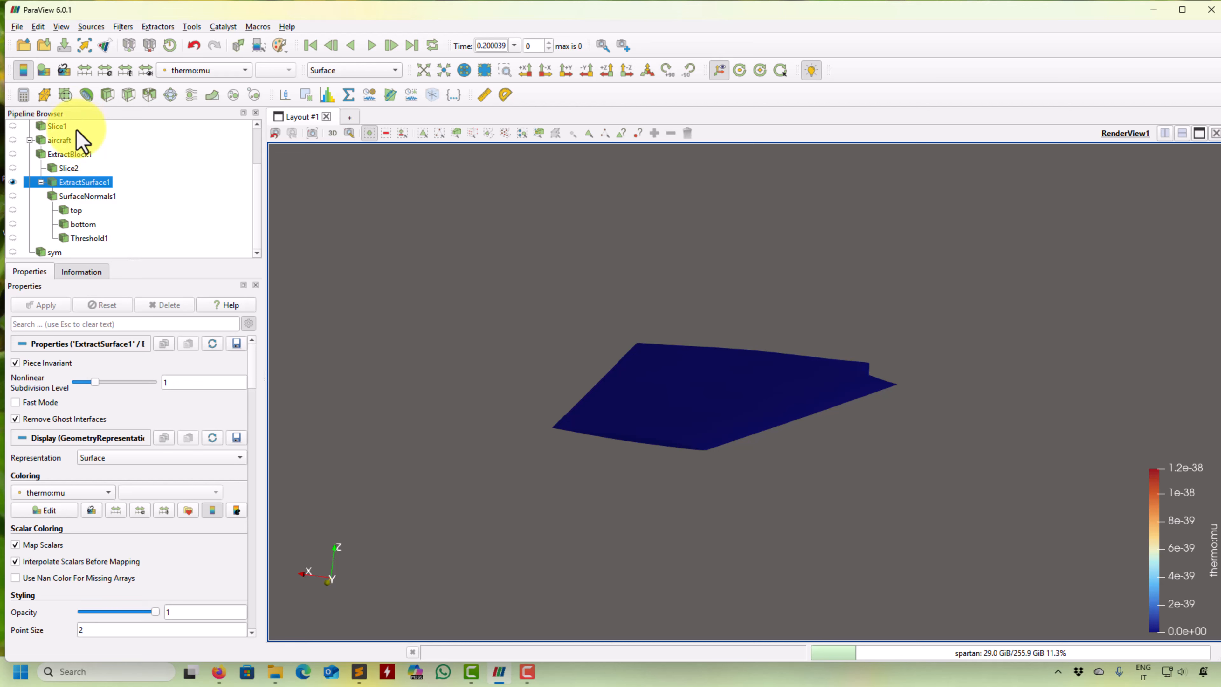
click(23, 95)
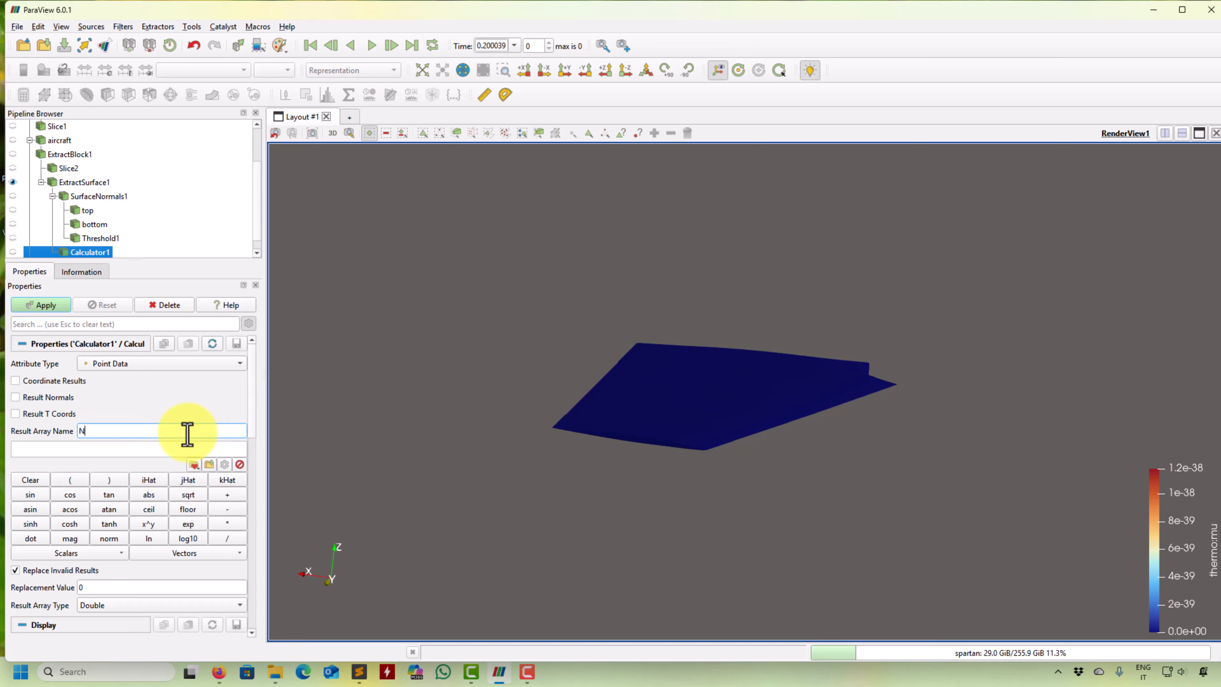
click(96, 554)
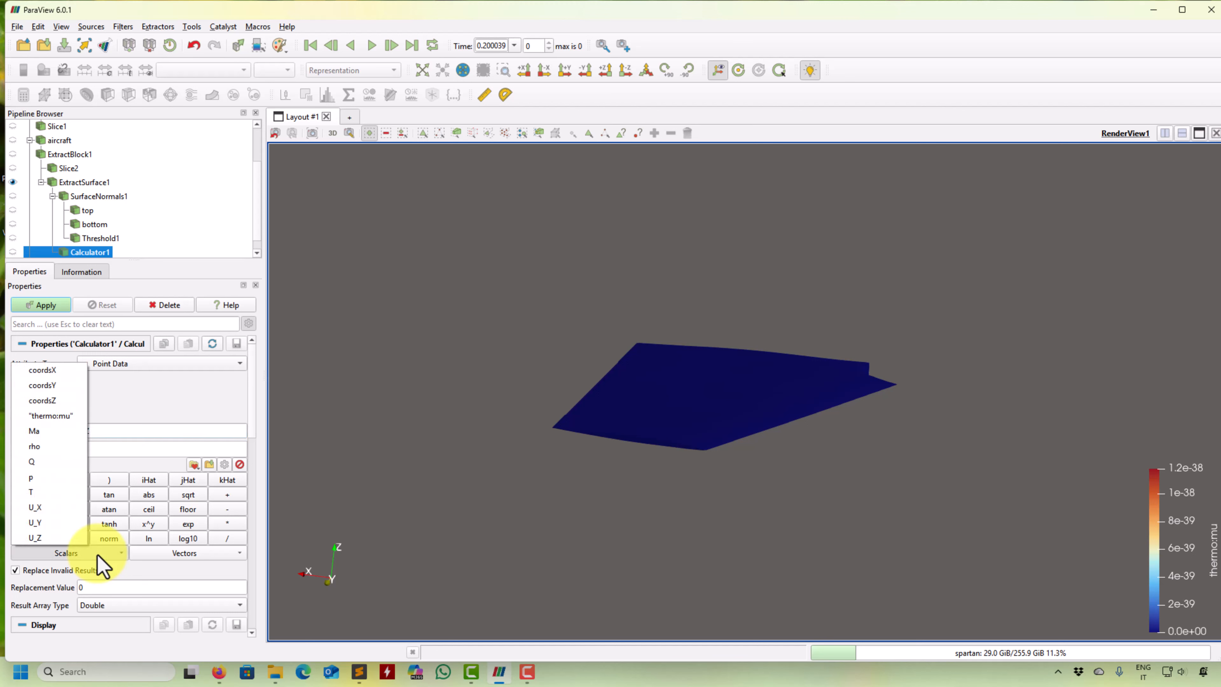
click(210, 554)
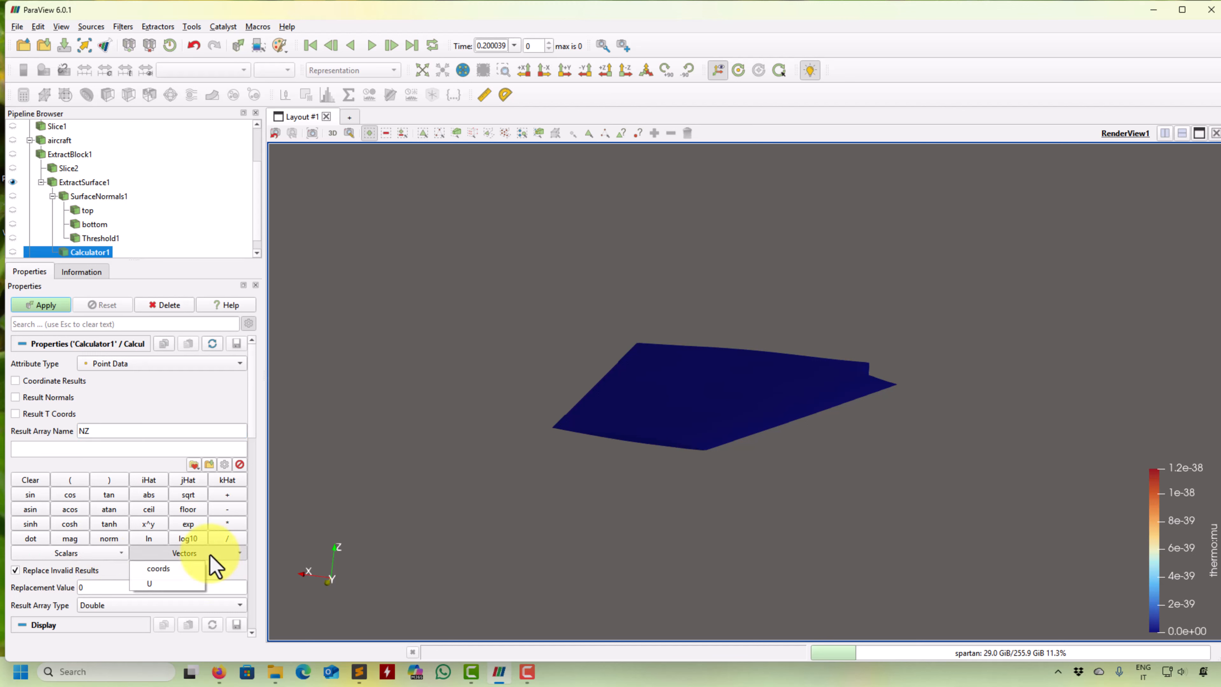
click(210, 554)
click(98, 556)
click(98, 556)
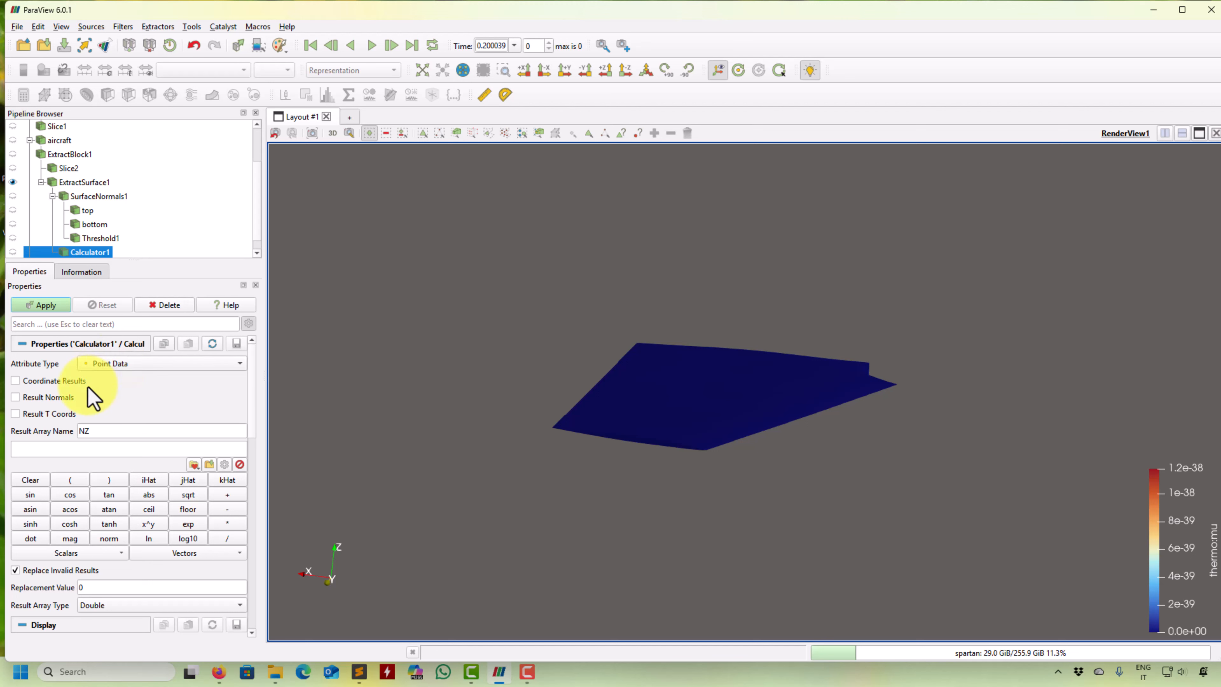
click(98, 557)
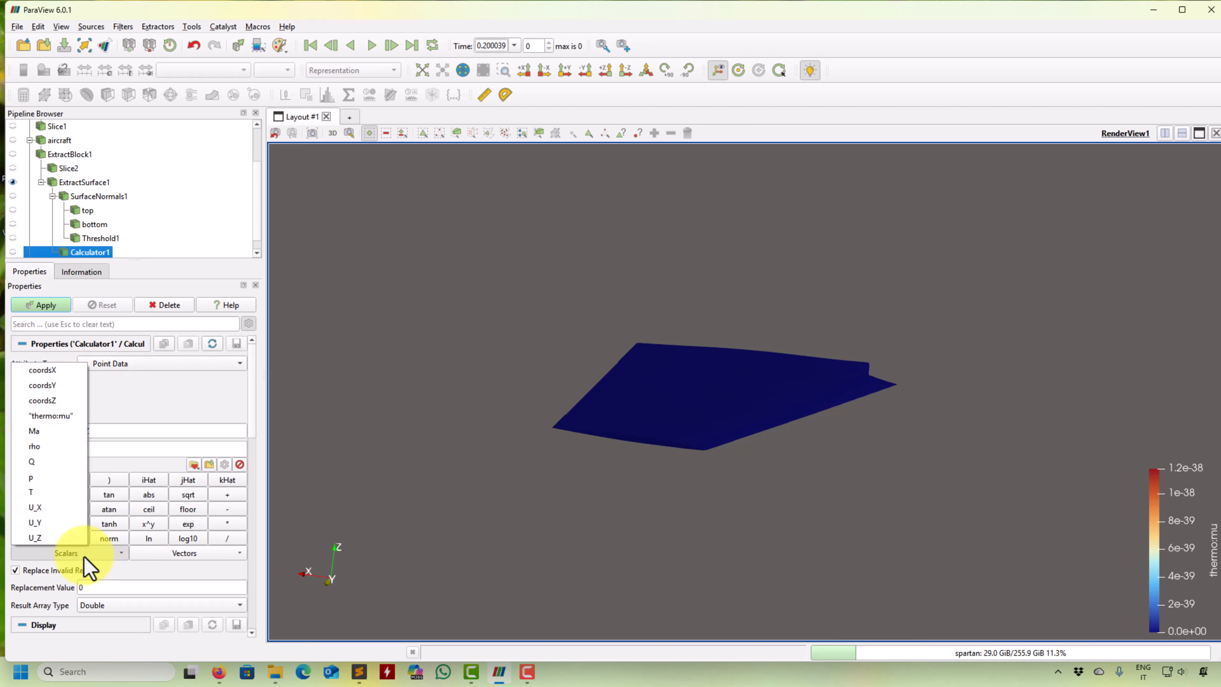
click(123, 406)
scroll(128, 251, down, 1)
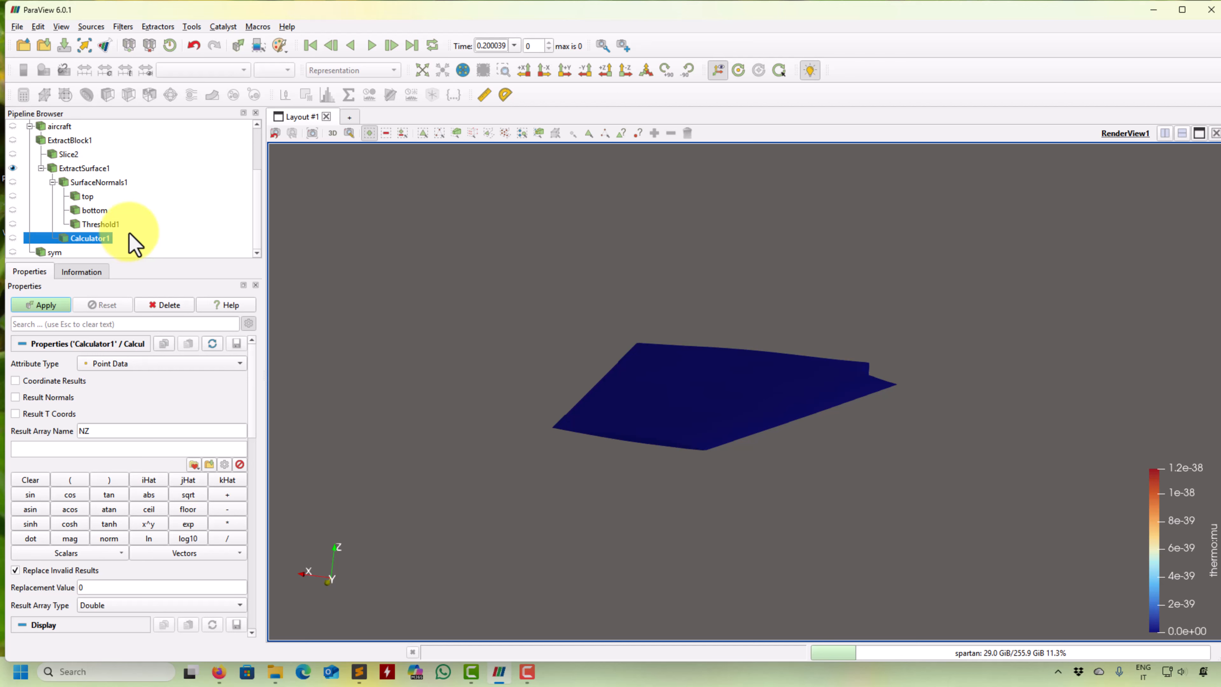
click(163, 305)
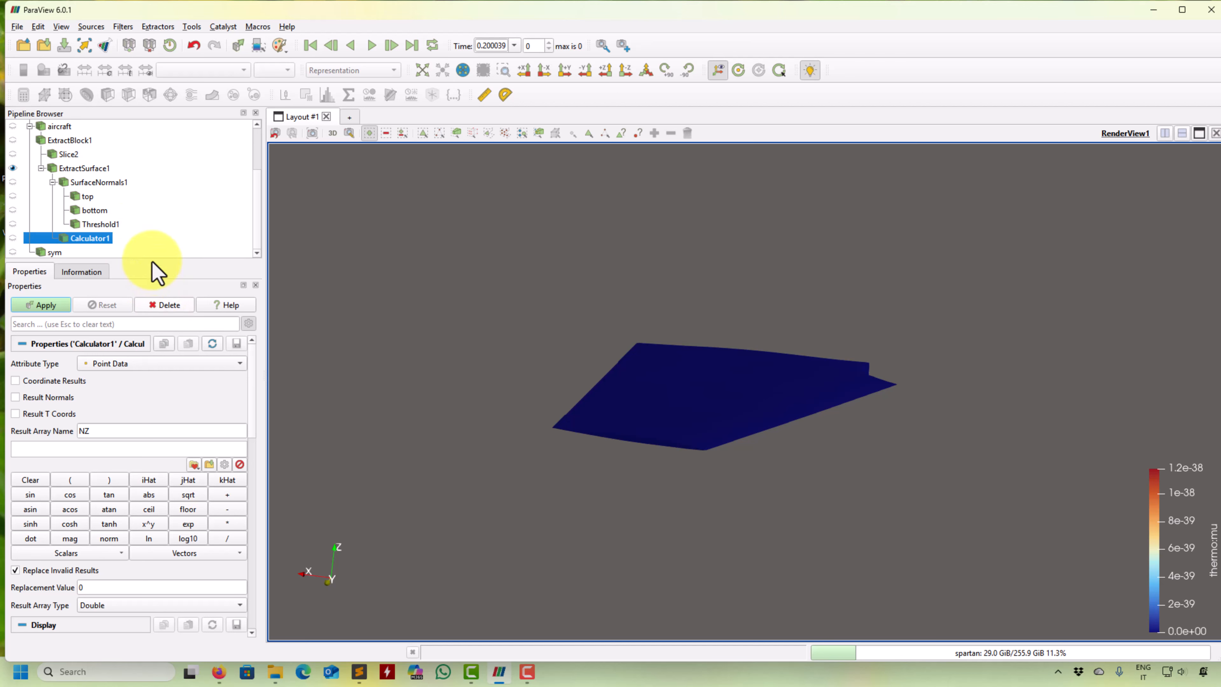
- Add a Calculator on SurfaceNormals1 that stores Normals_Z as point array NZ, and hide the extracted wing surface
click(91, 196)
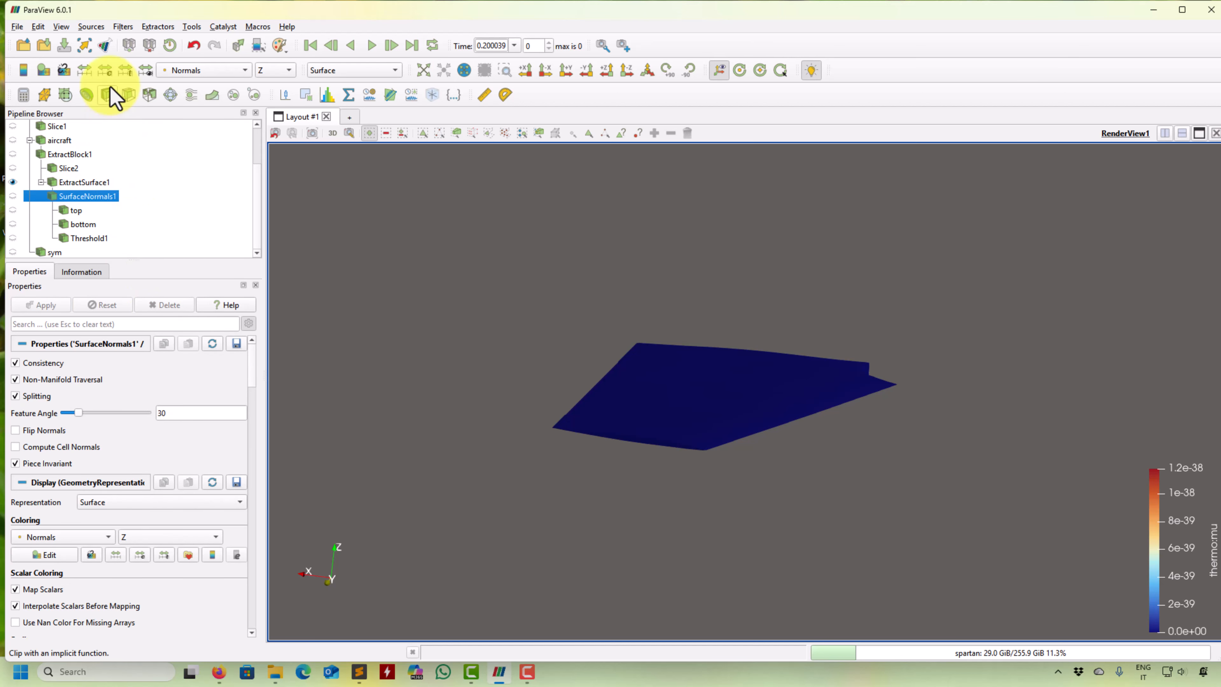
click(24, 95)
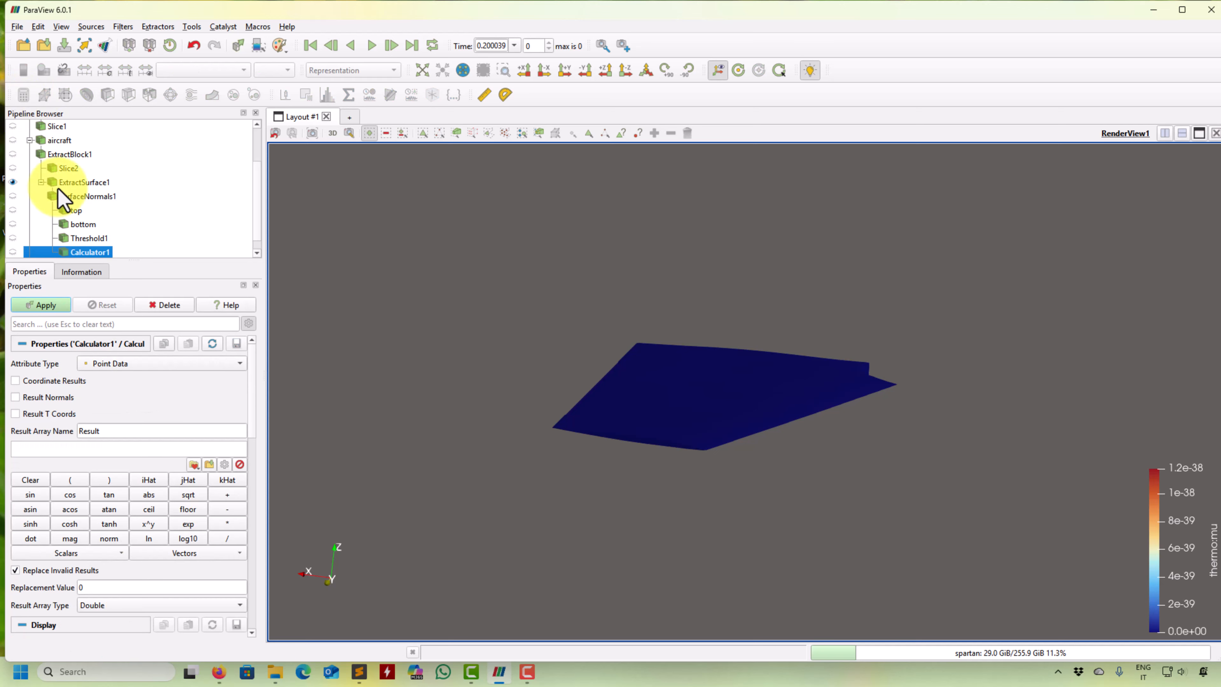
click(114, 556)
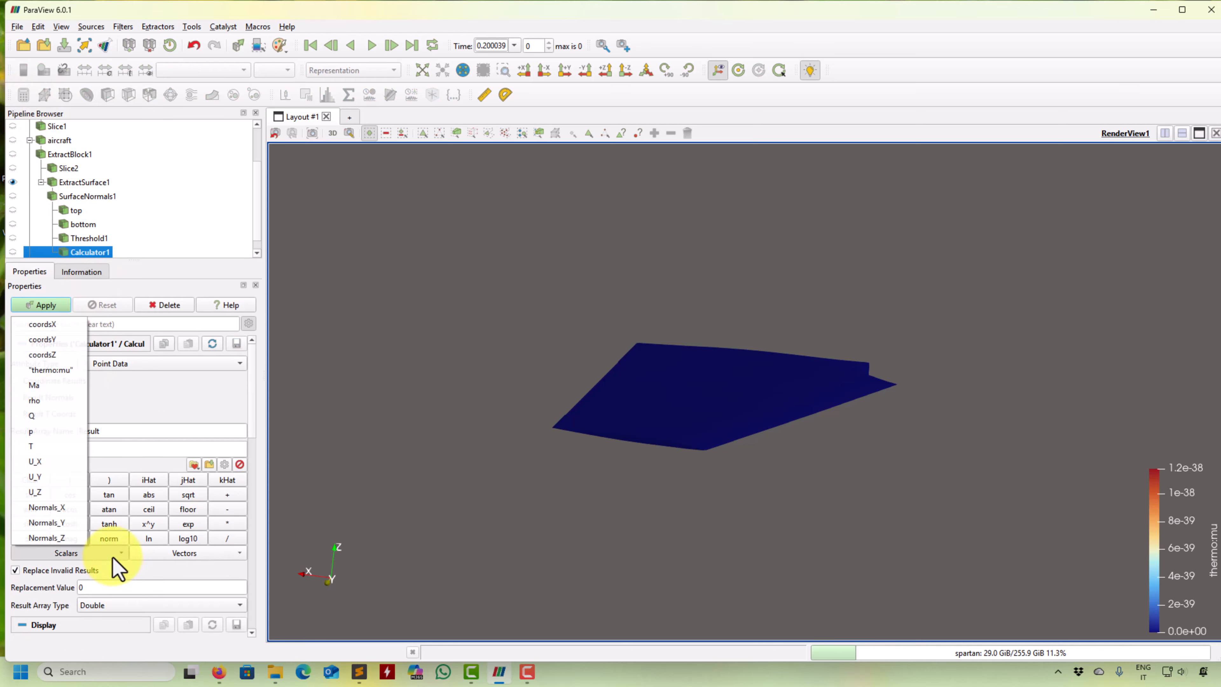
click(47, 538)
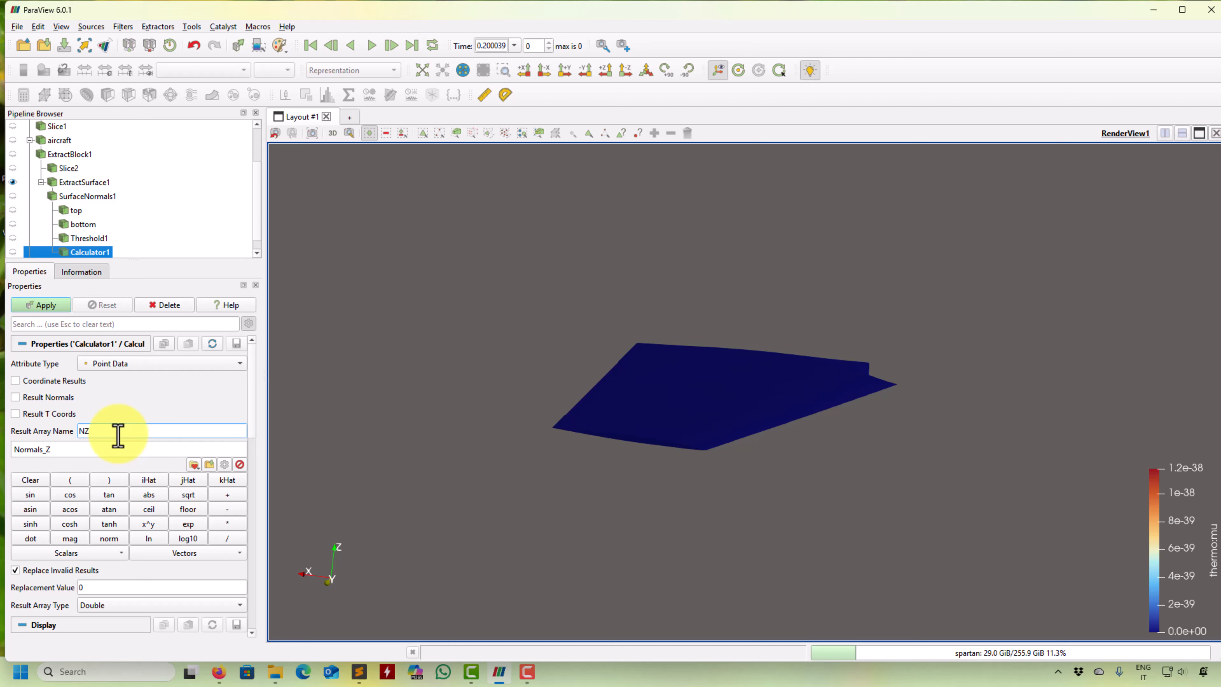
click(42, 304)
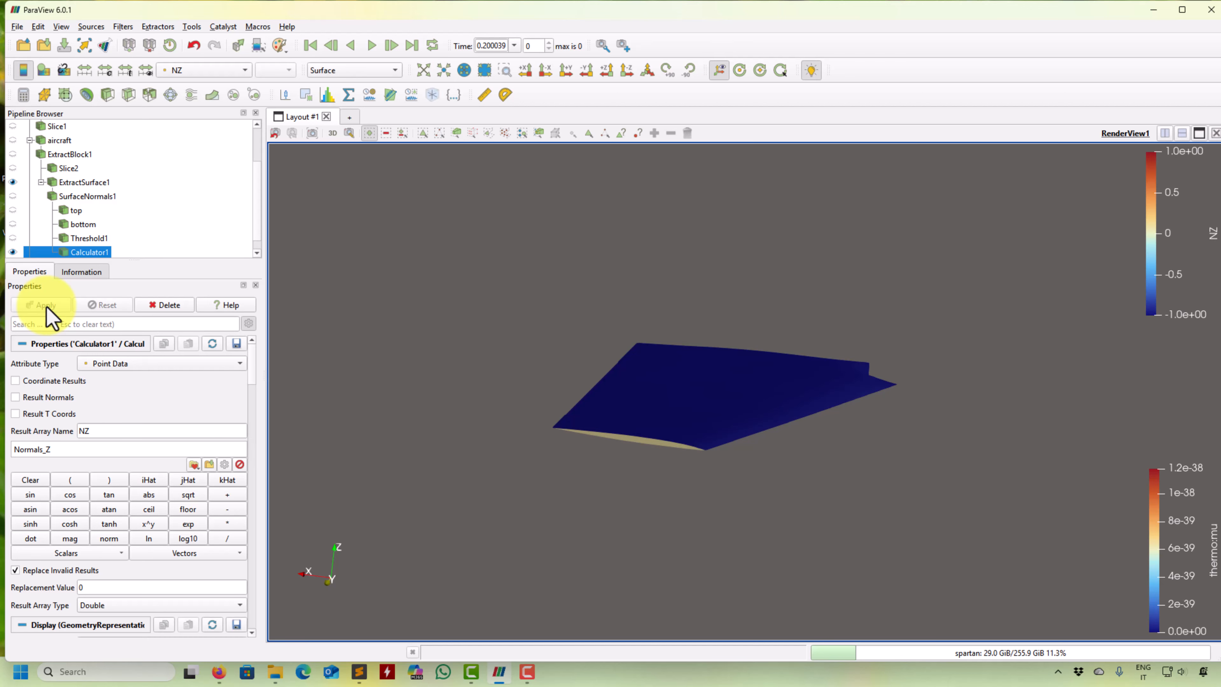
mouse_move(595, 378)
mouse_down()
mouse_move(596, 330)
mouse_move(611, 383)
mouse_up()
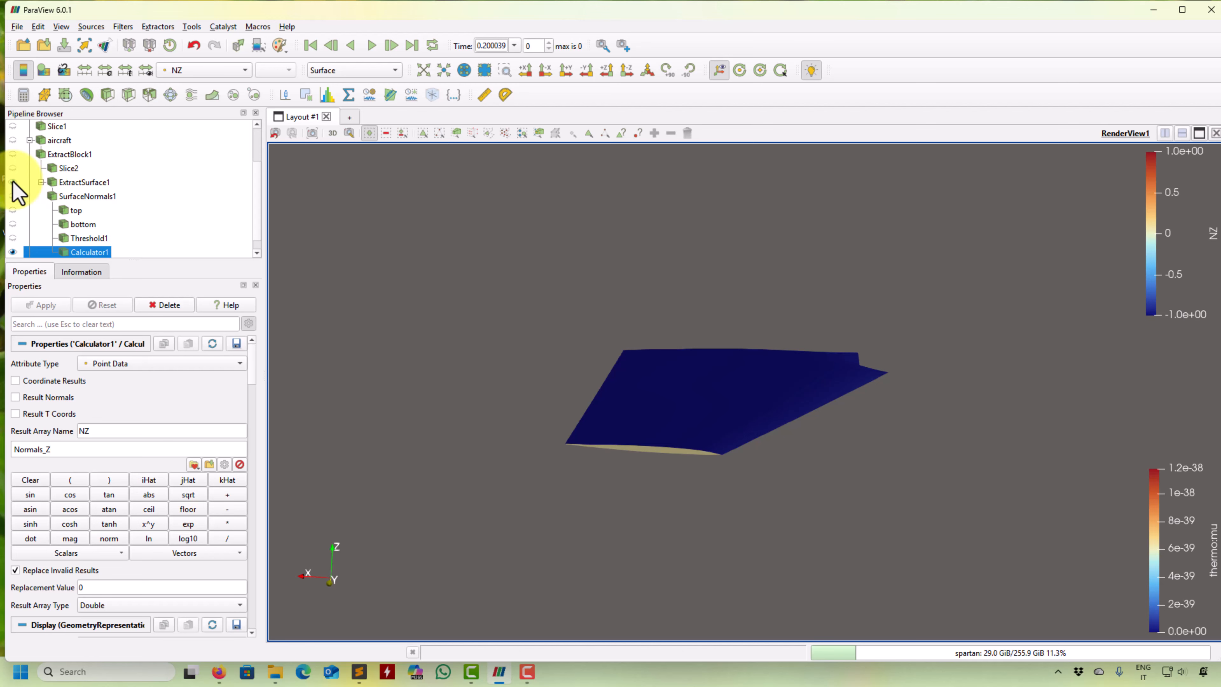
drag(668, 294, 529, 484)
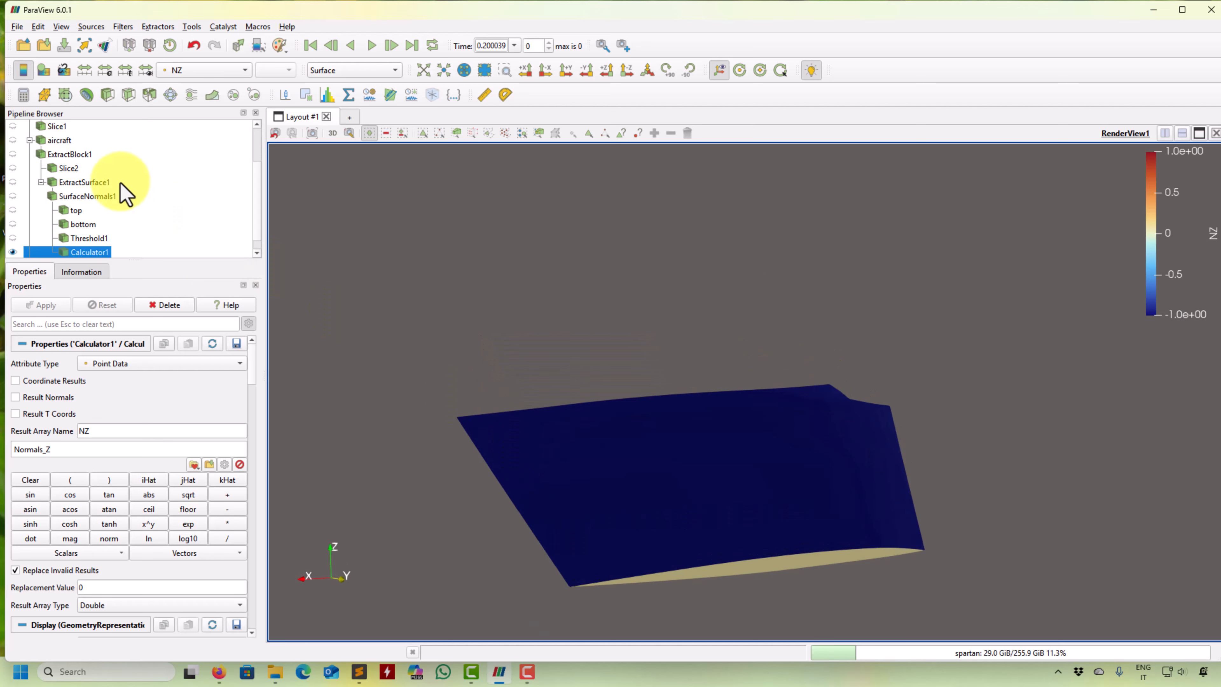
- Clip the calculator result by the scalar NZ at the default value with Invert on
click(114, 99)
click(171, 363)
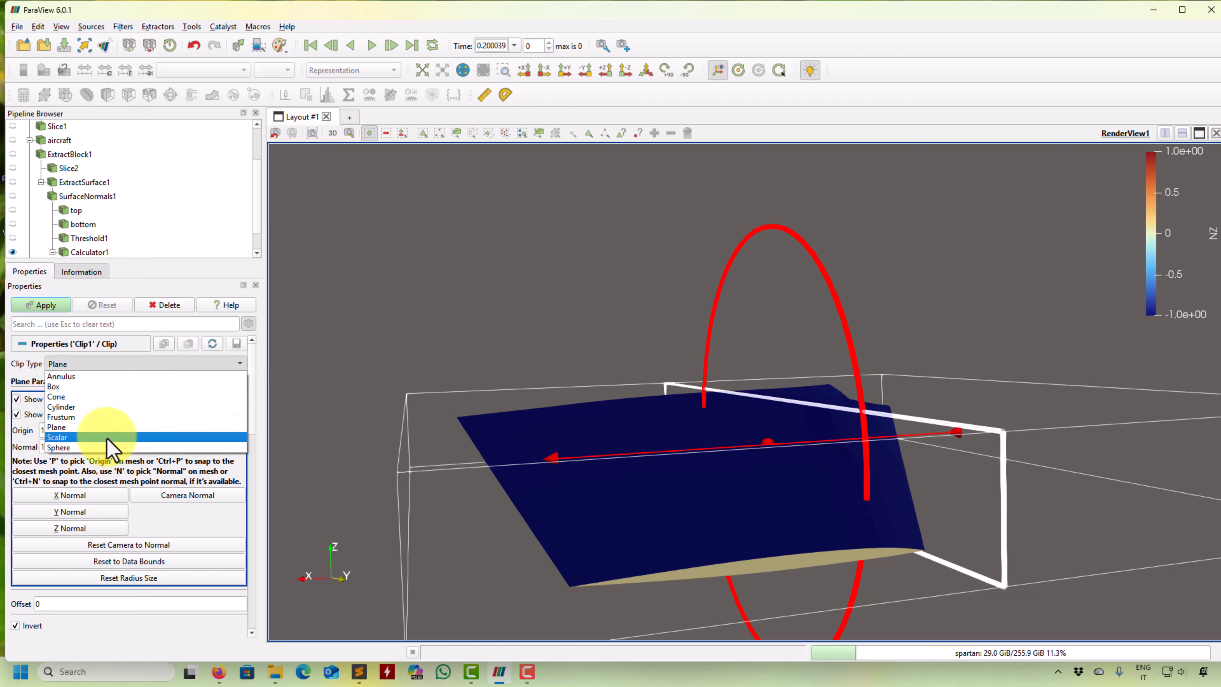
click(110, 438)
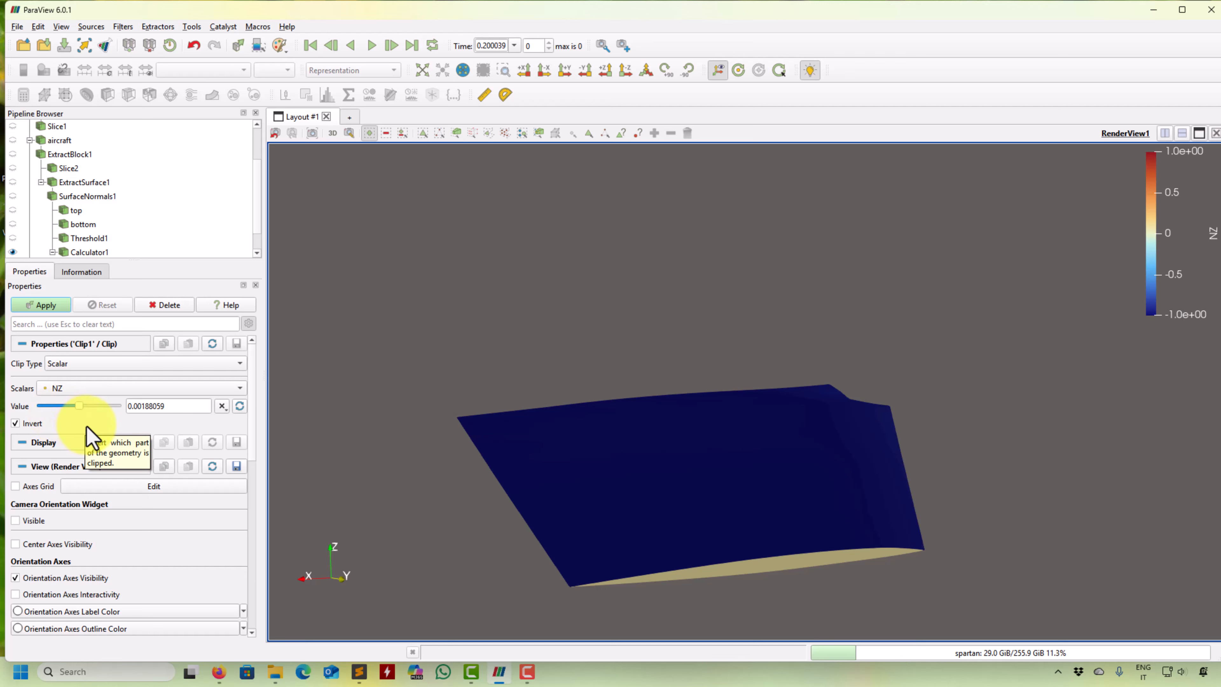
click(48, 304)
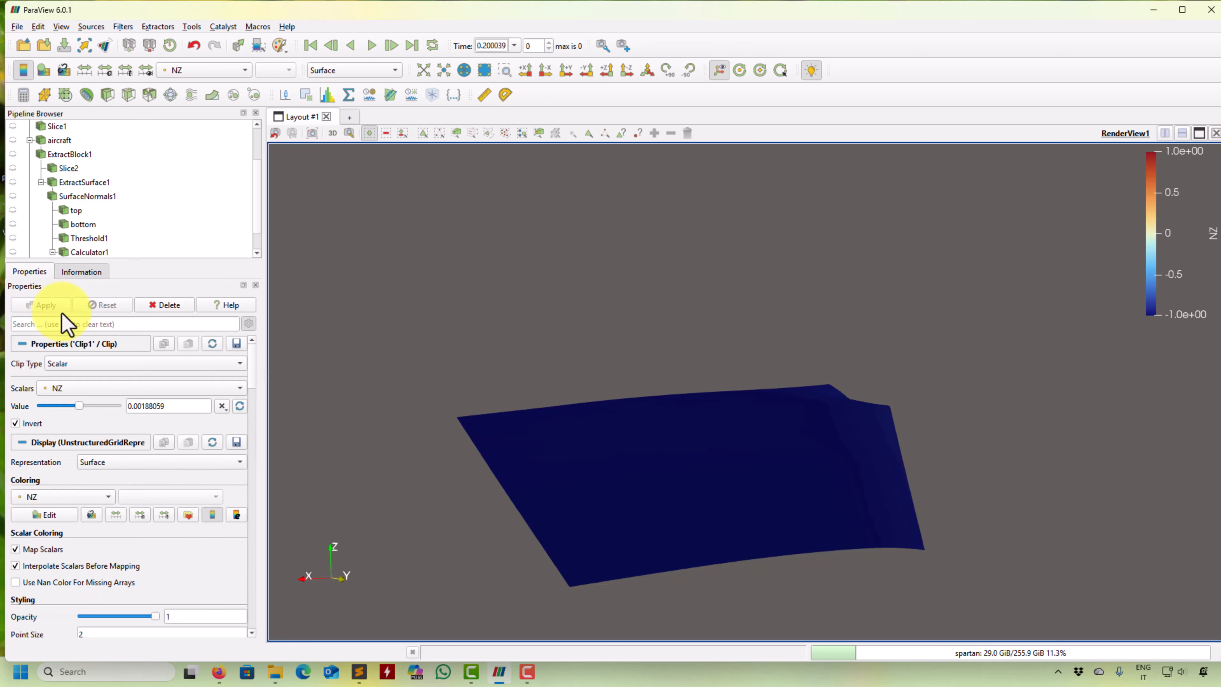
- Orbit around the clipped wing surface and change its coloring to Solid Color
drag(503, 419, 528, 442)
click(210, 71)
click(197, 41)
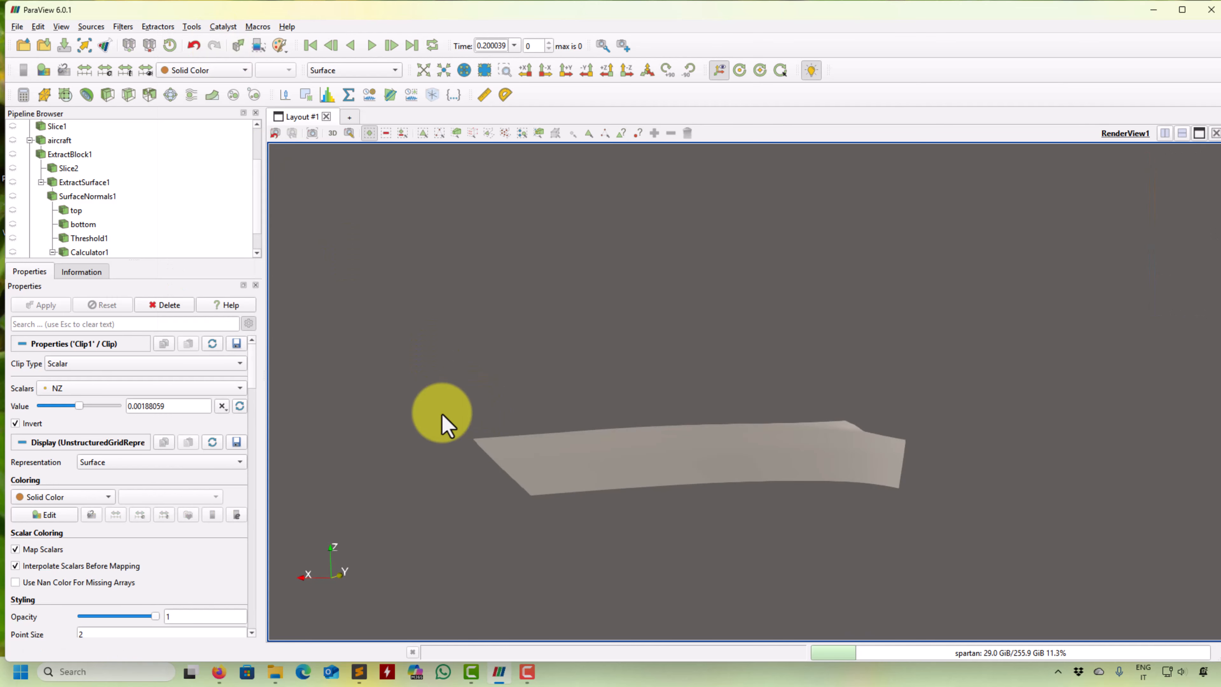
- Add a second Clip on Calculator1, using the scalar NZ at -0.996158 with Invert on
scroll(136, 204, down, 1)
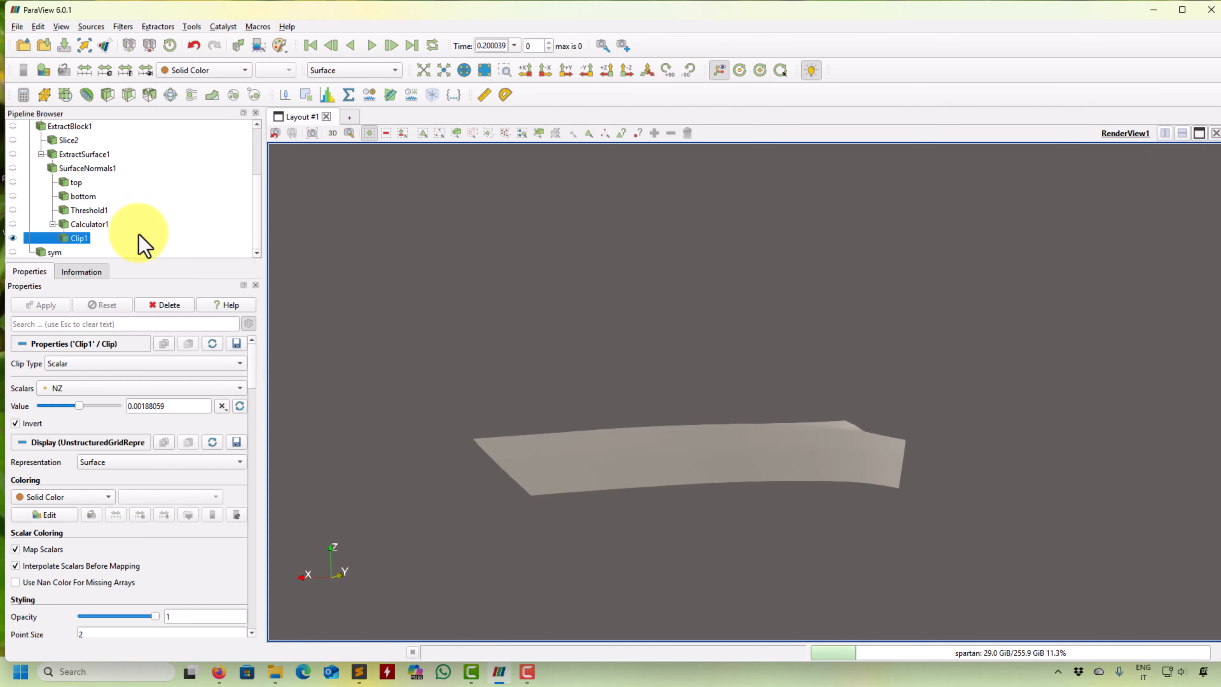
click(89, 224)
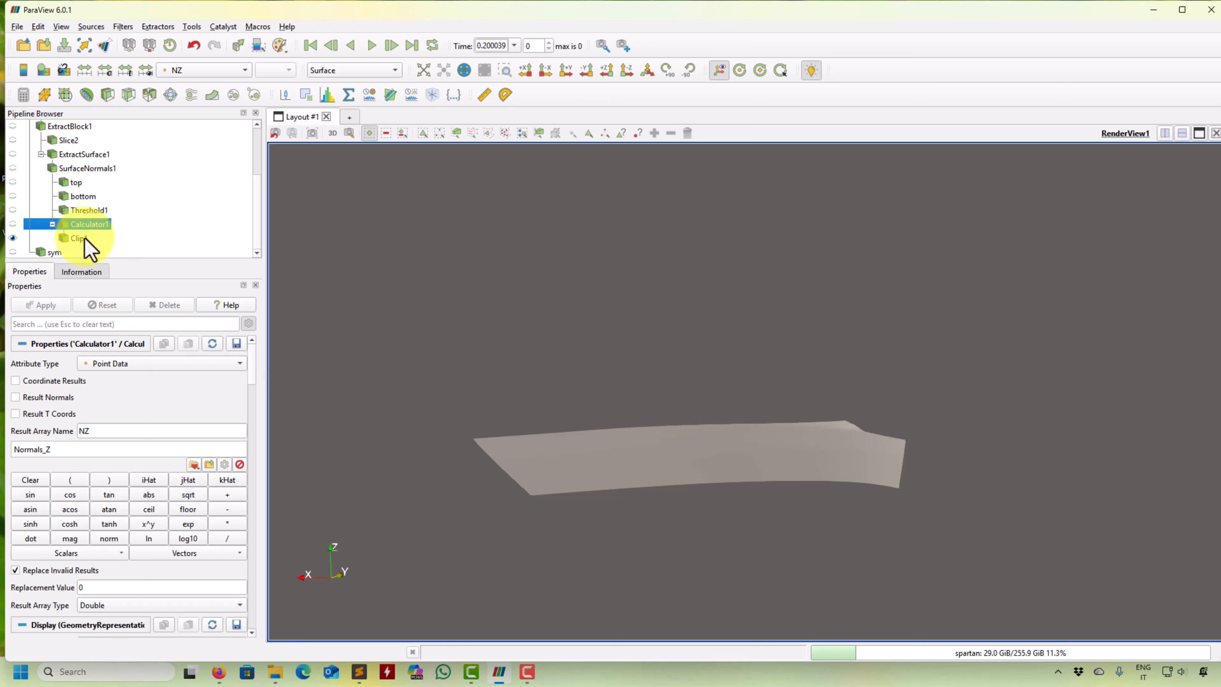
click(79, 238)
click(89, 224)
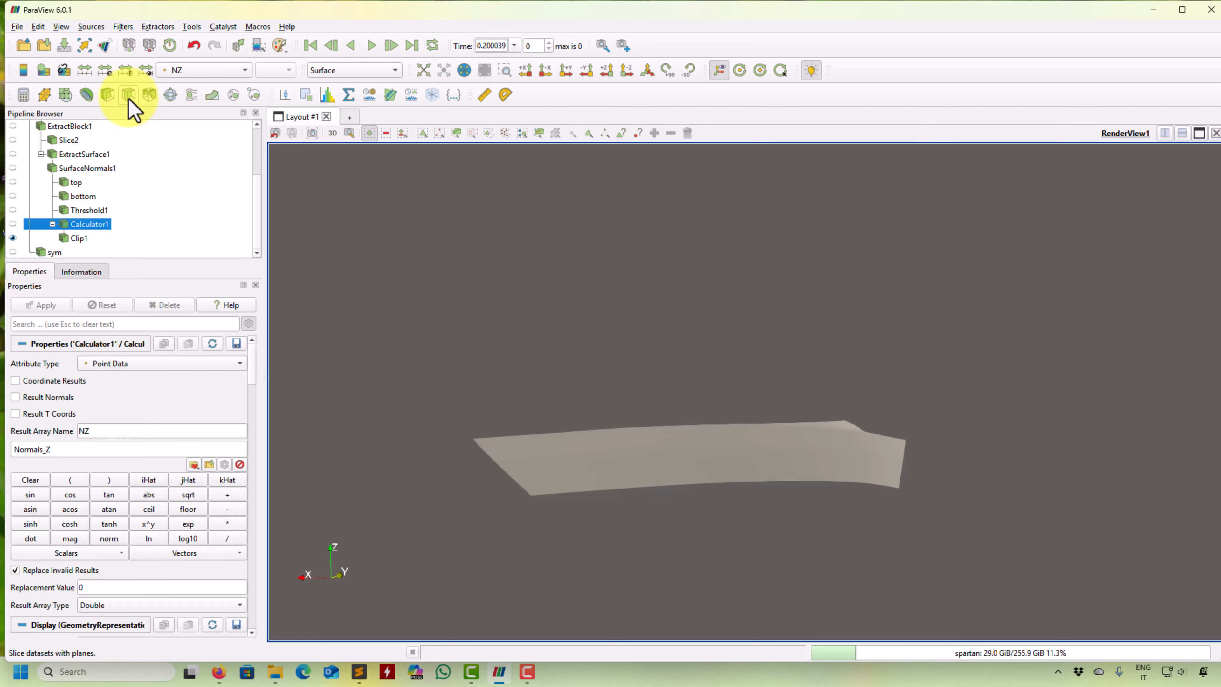
click(105, 96)
click(129, 366)
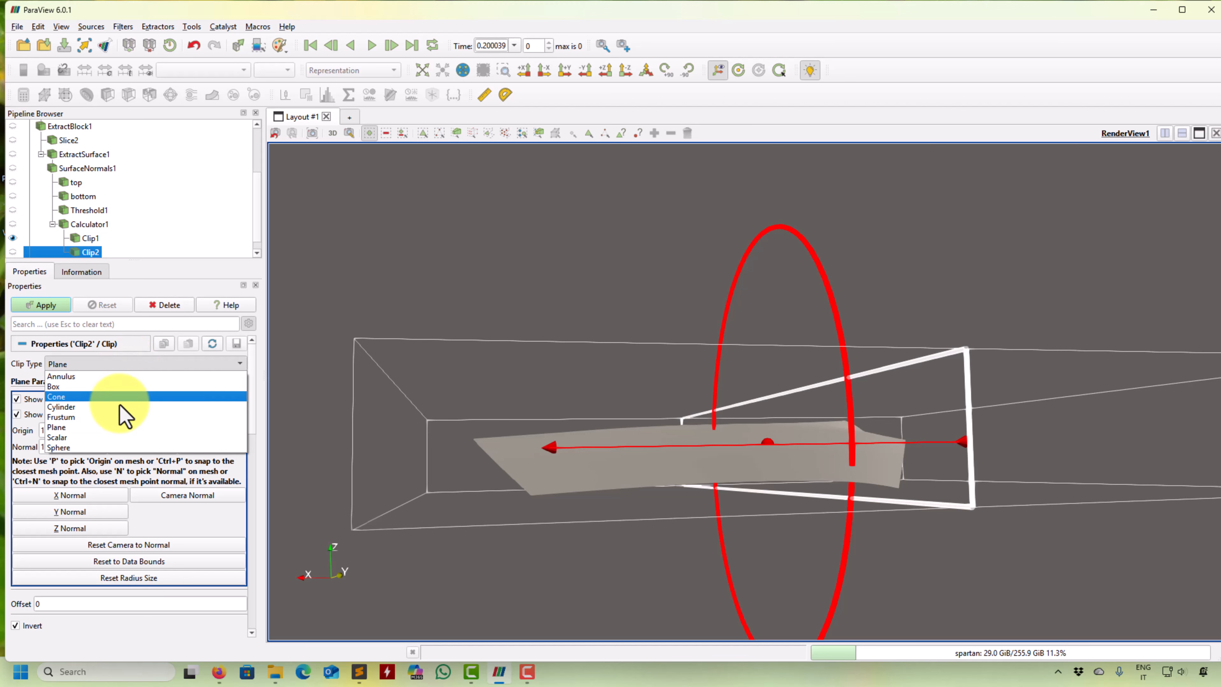
click(131, 423)
click(154, 390)
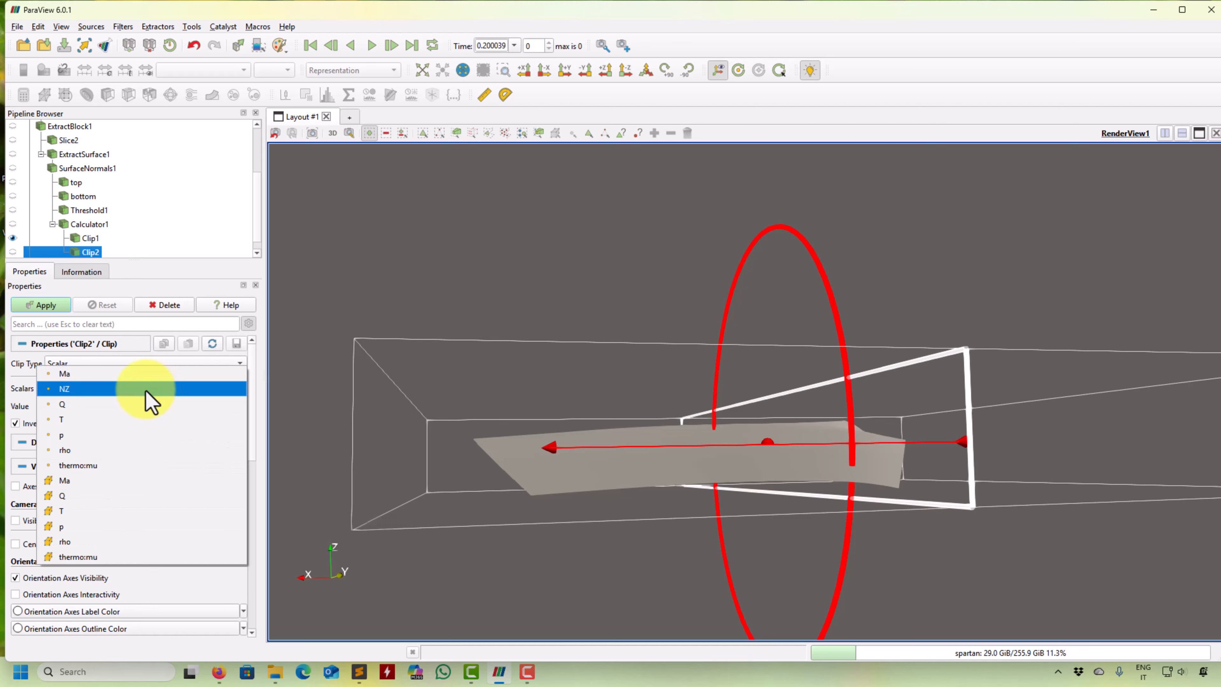
click(146, 392)
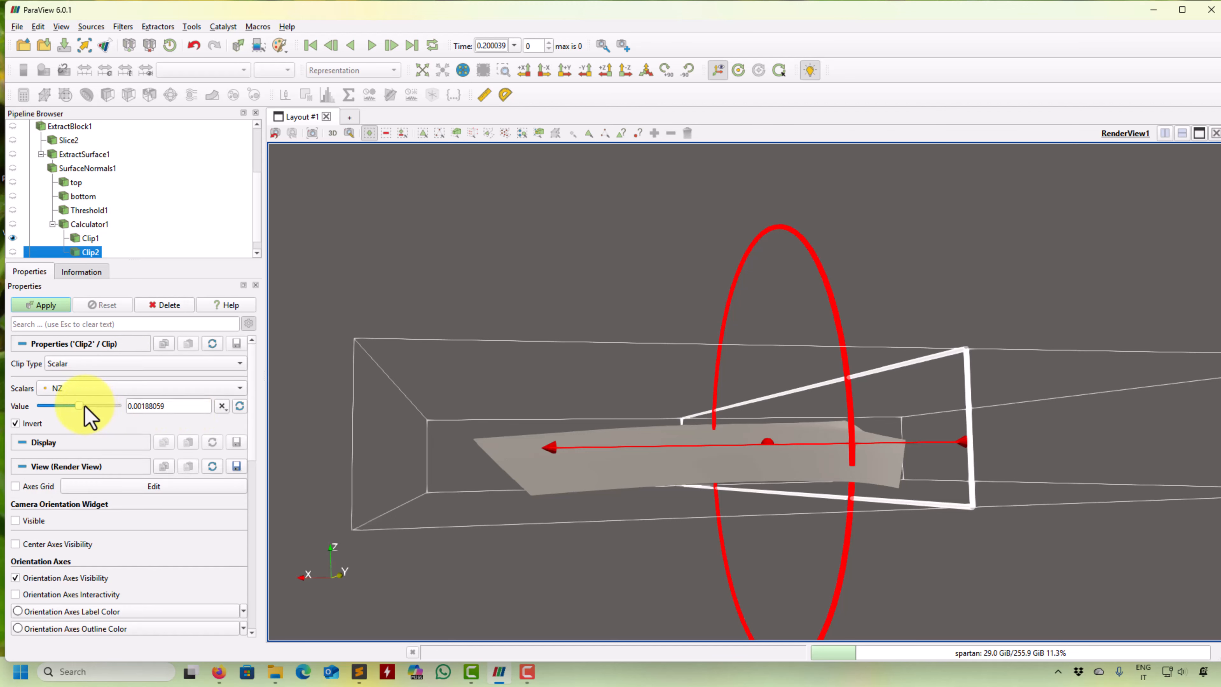
drag(81, 407, 33, 408)
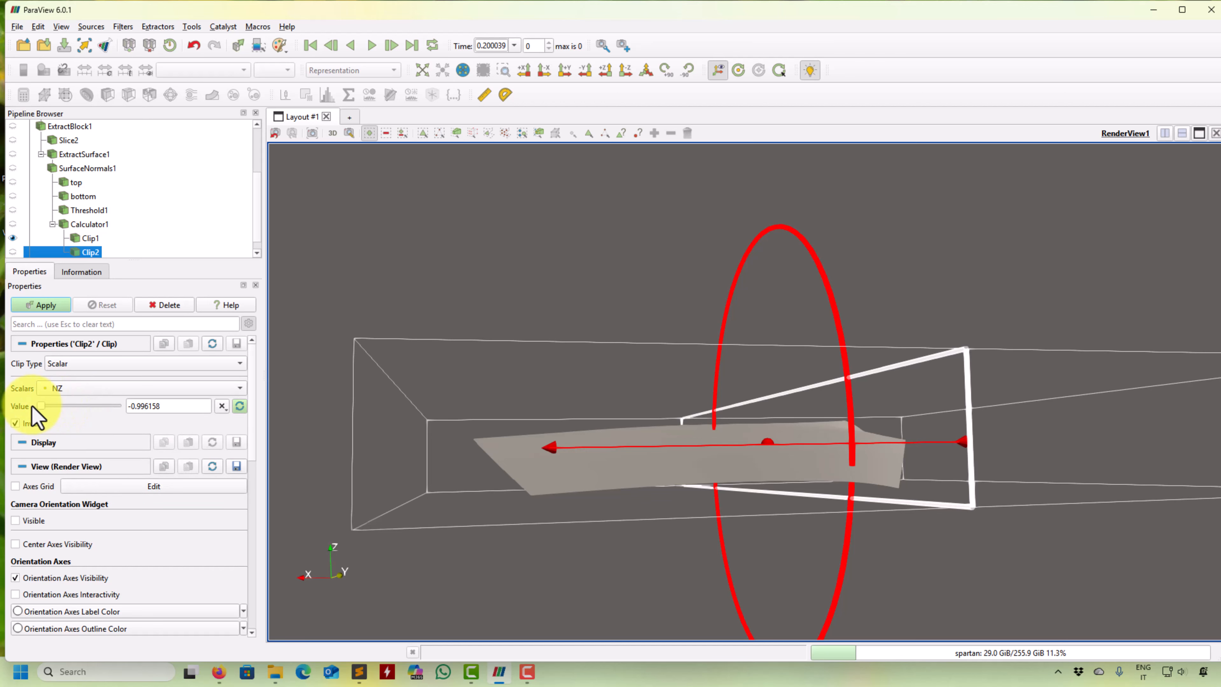
click(46, 305)
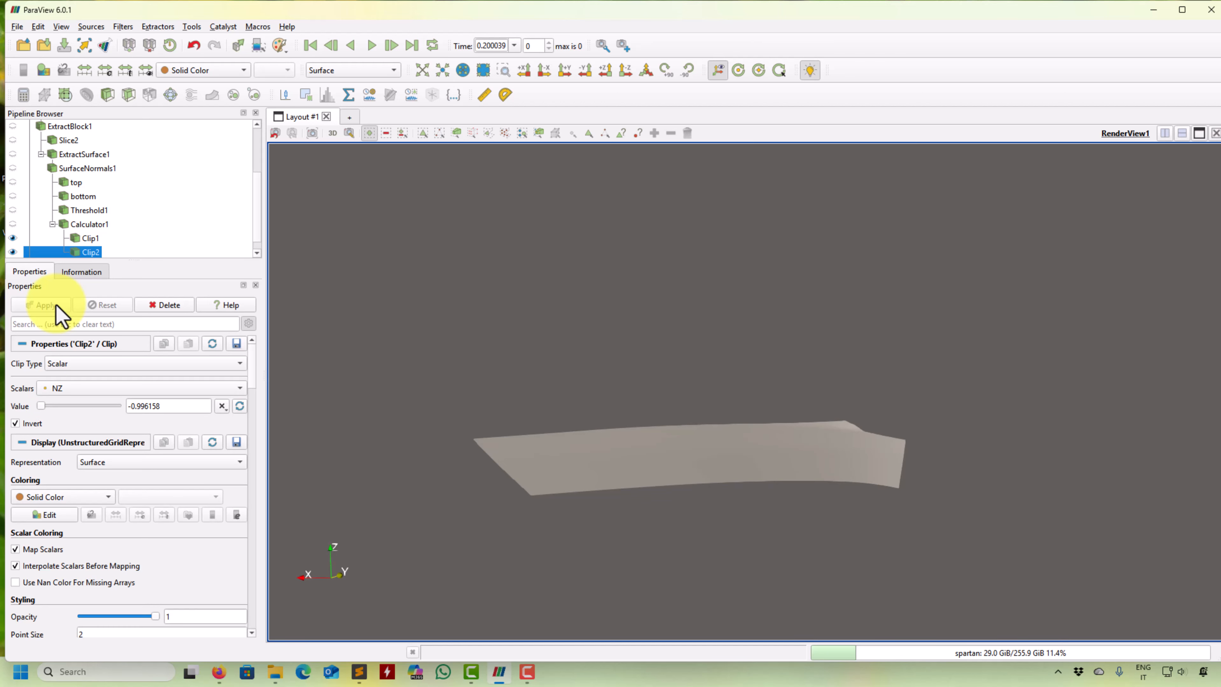
- Try NZ clip values of 0.99992 and 0.860194 on the second clip and orbit around the wing surface
drag(41, 406, 155, 414)
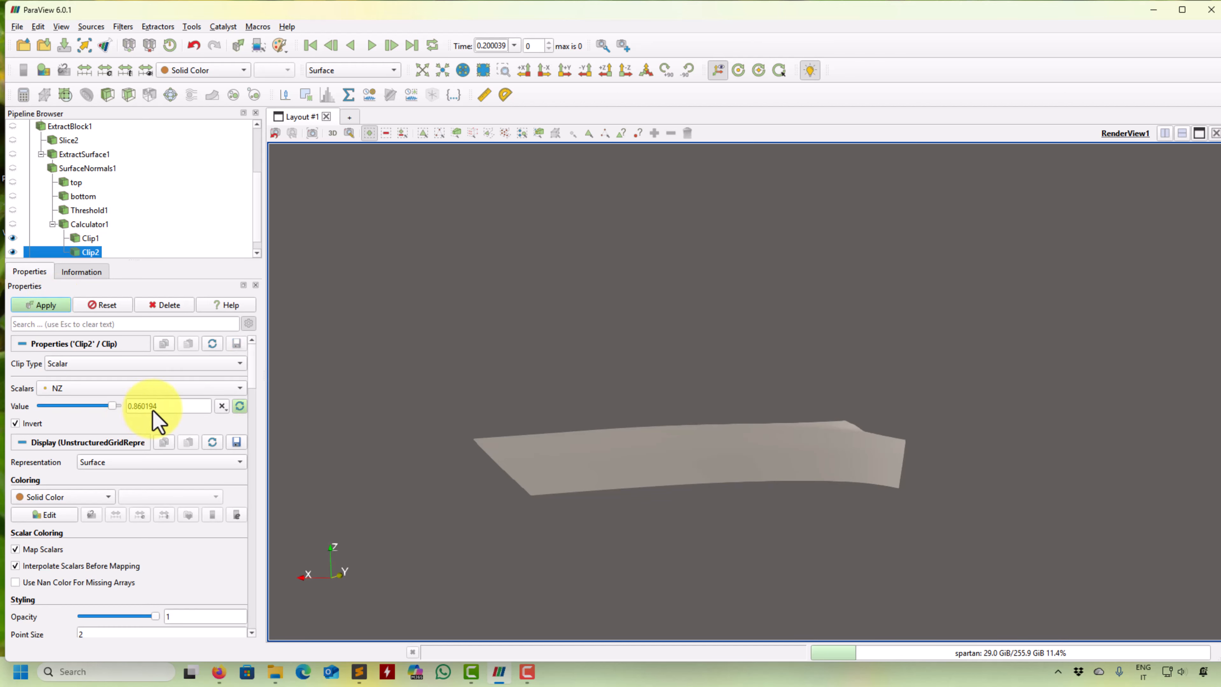
click(38, 308)
drag(302, 363, 409, 368)
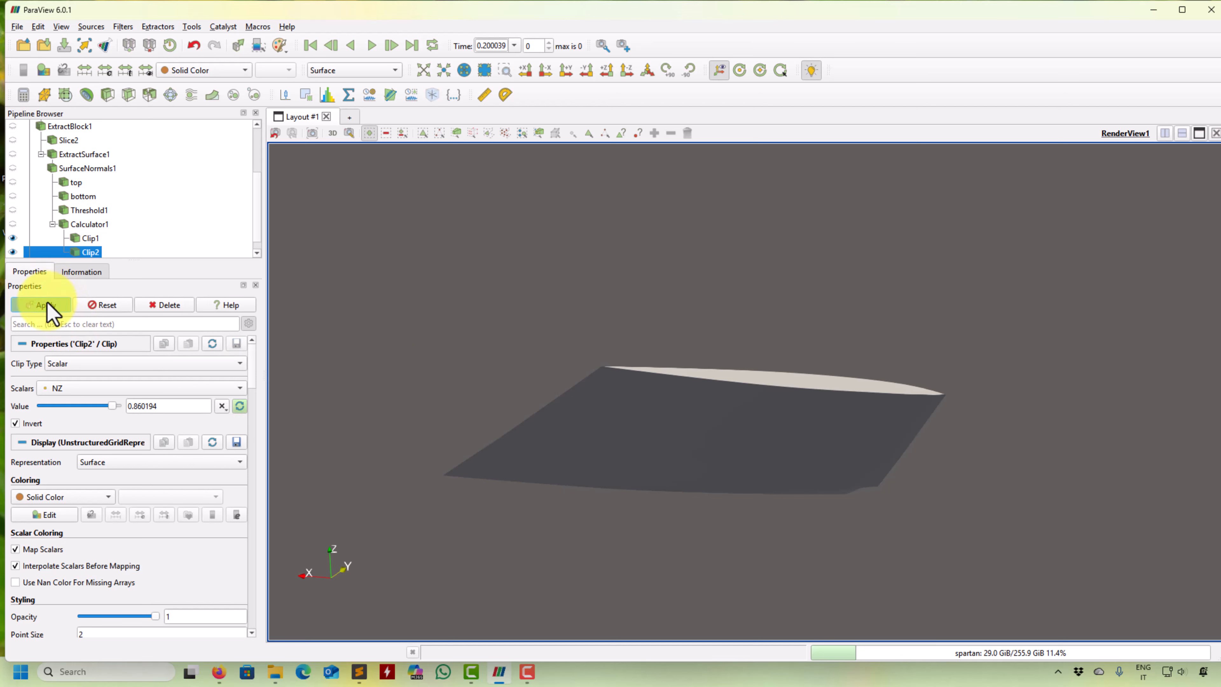
click(44, 305)
drag(450, 438, 479, 434)
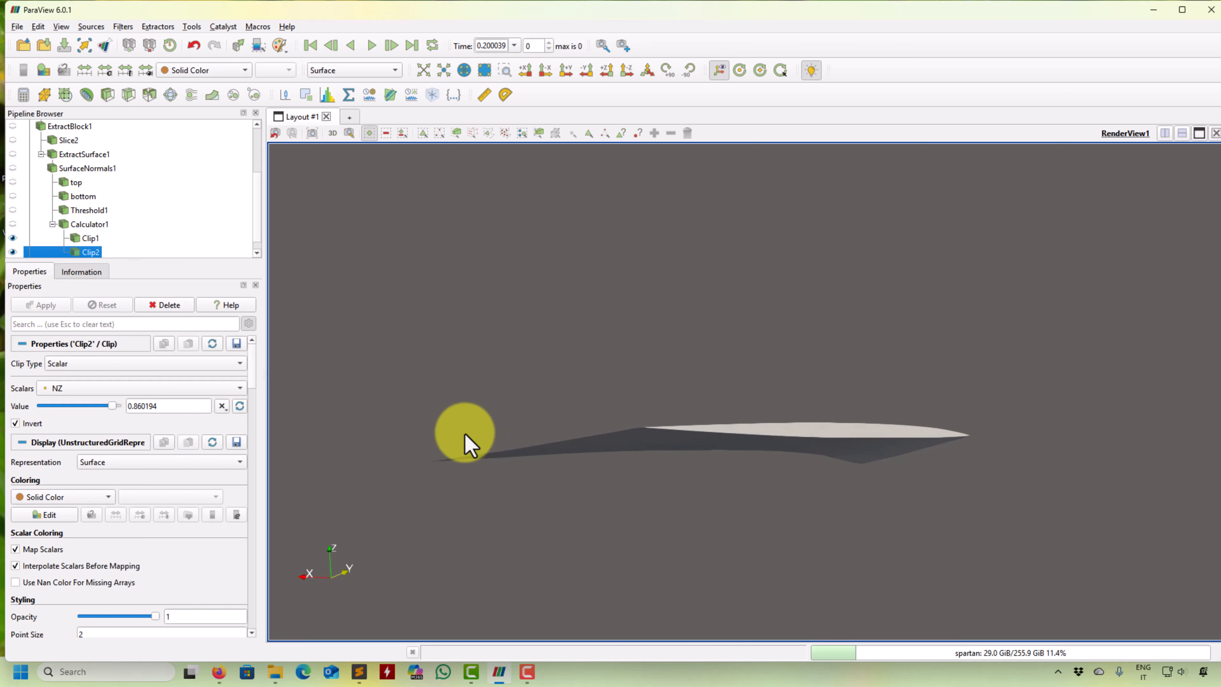
- Show only the second clip and try lower NZ clip values of -0.337453 and -0.656825
click(12, 251)
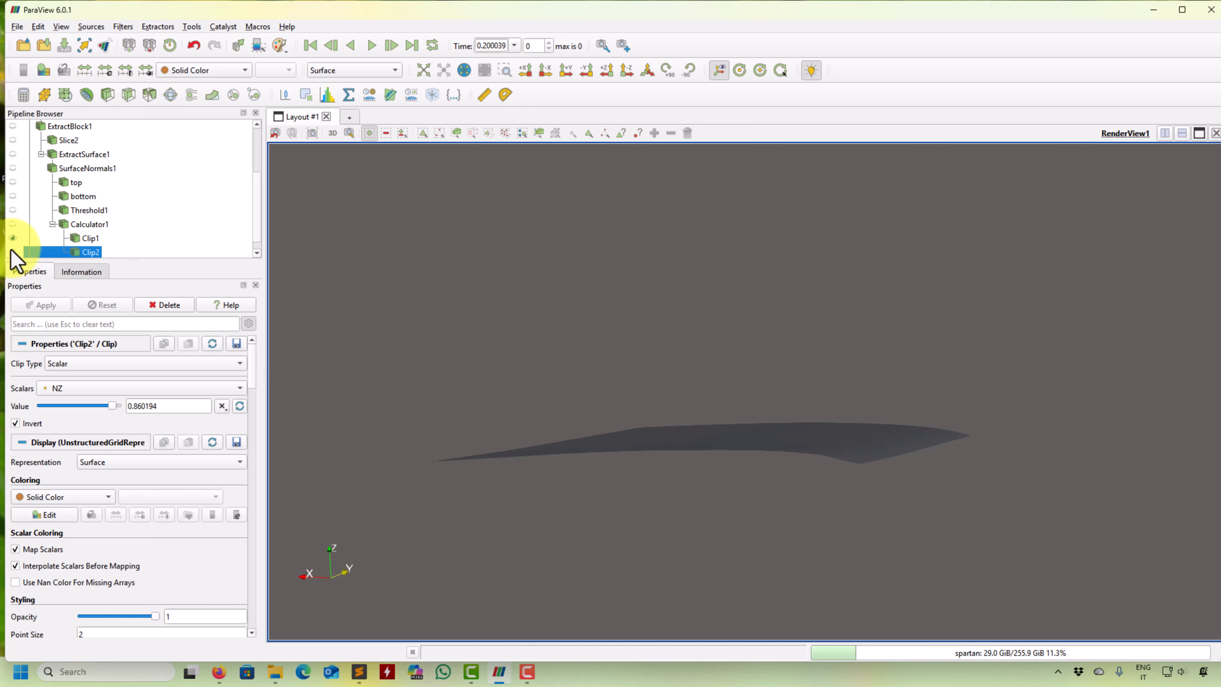
click(13, 251)
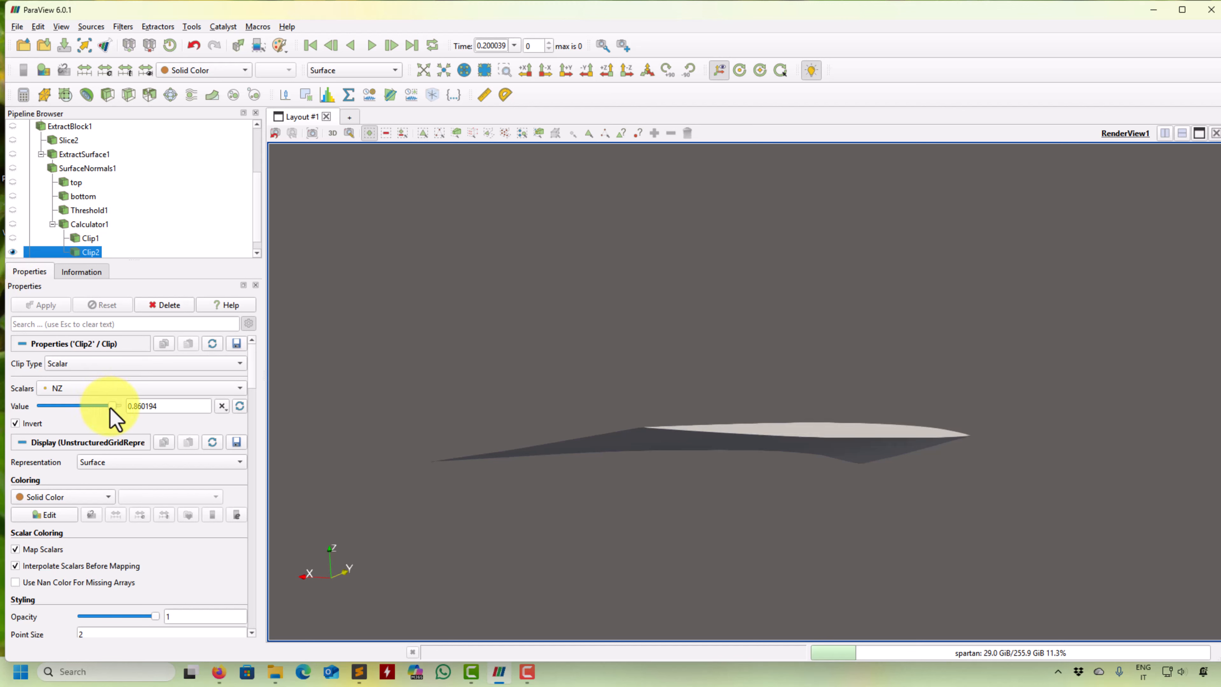
drag(112, 406, 65, 406)
click(46, 305)
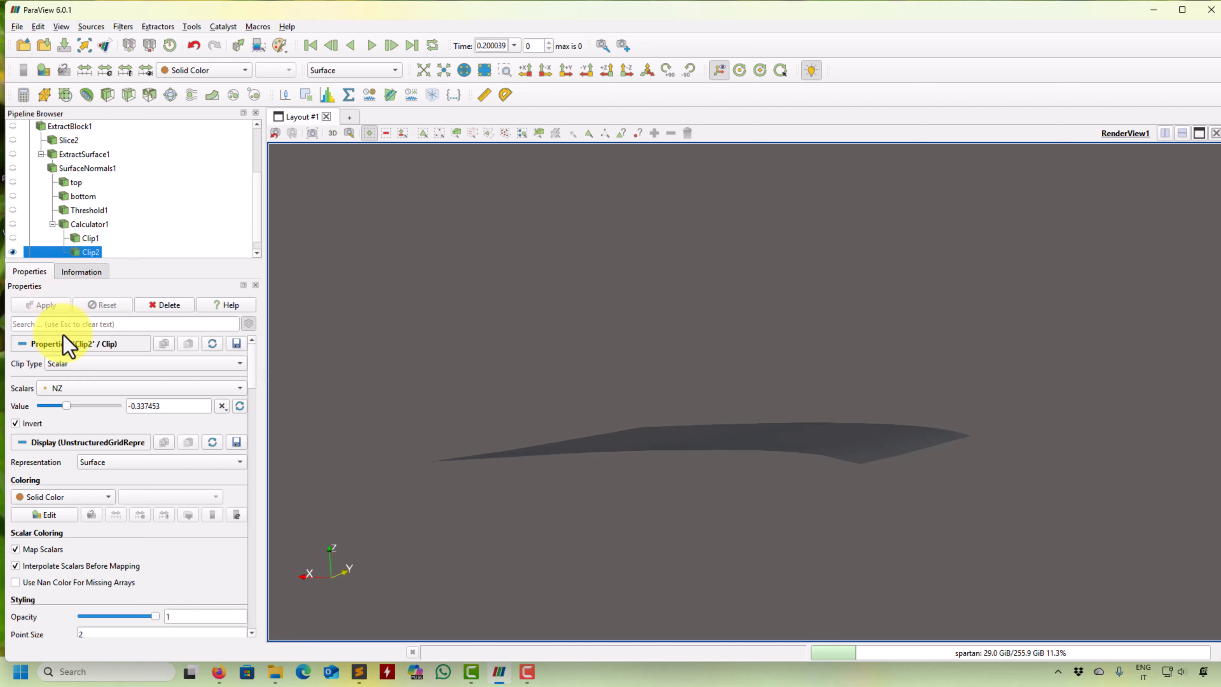
drag(444, 442, 449, 441)
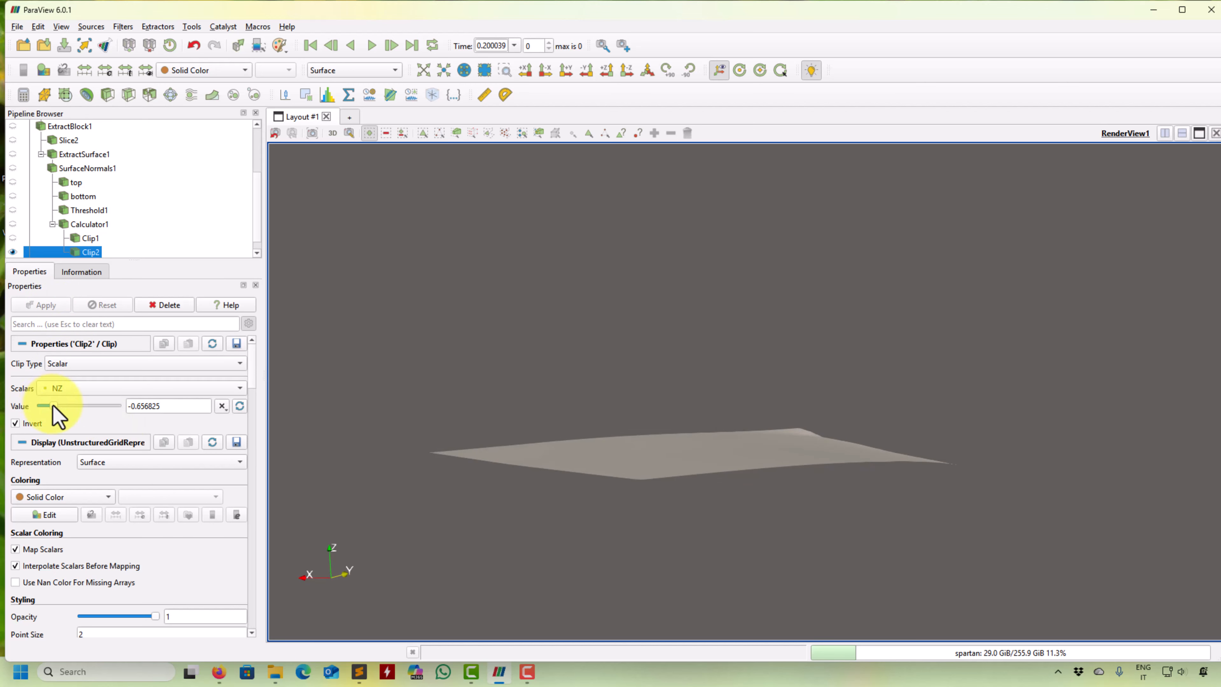
- Try NZ clip values of -0.996158, -0.956237 and 0.860194 on the second clip, inspecting the wing from several angles
drag(53, 405, 40, 406)
click(50, 307)
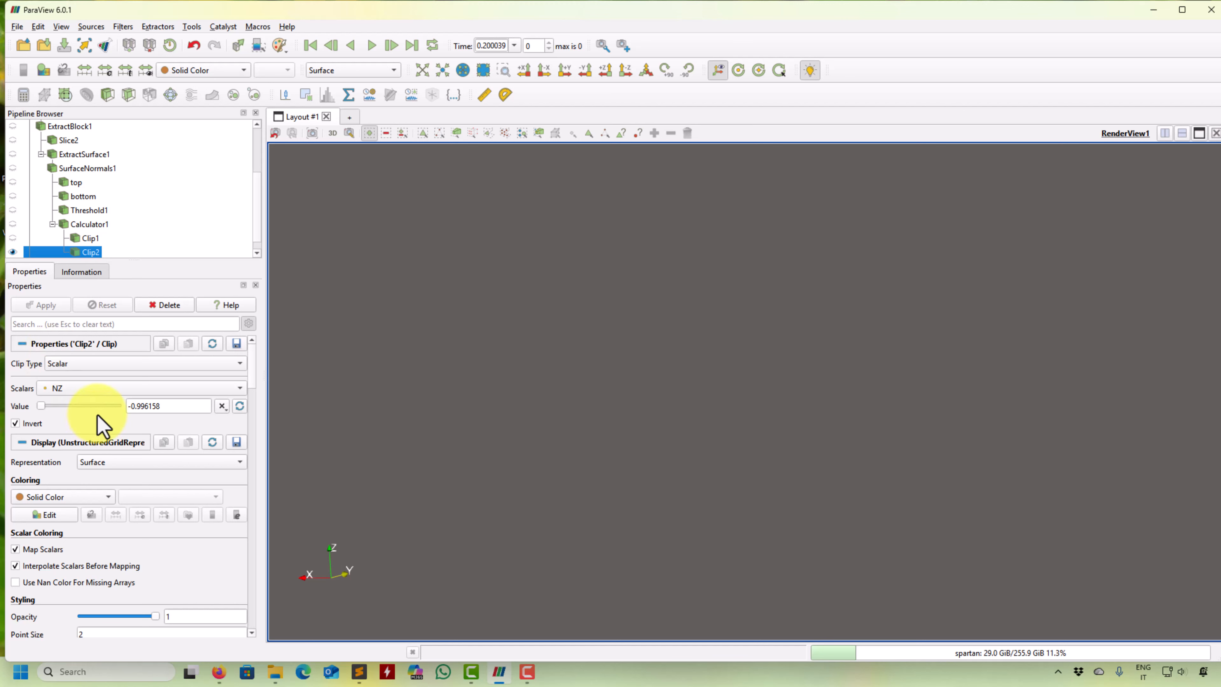
click(48, 306)
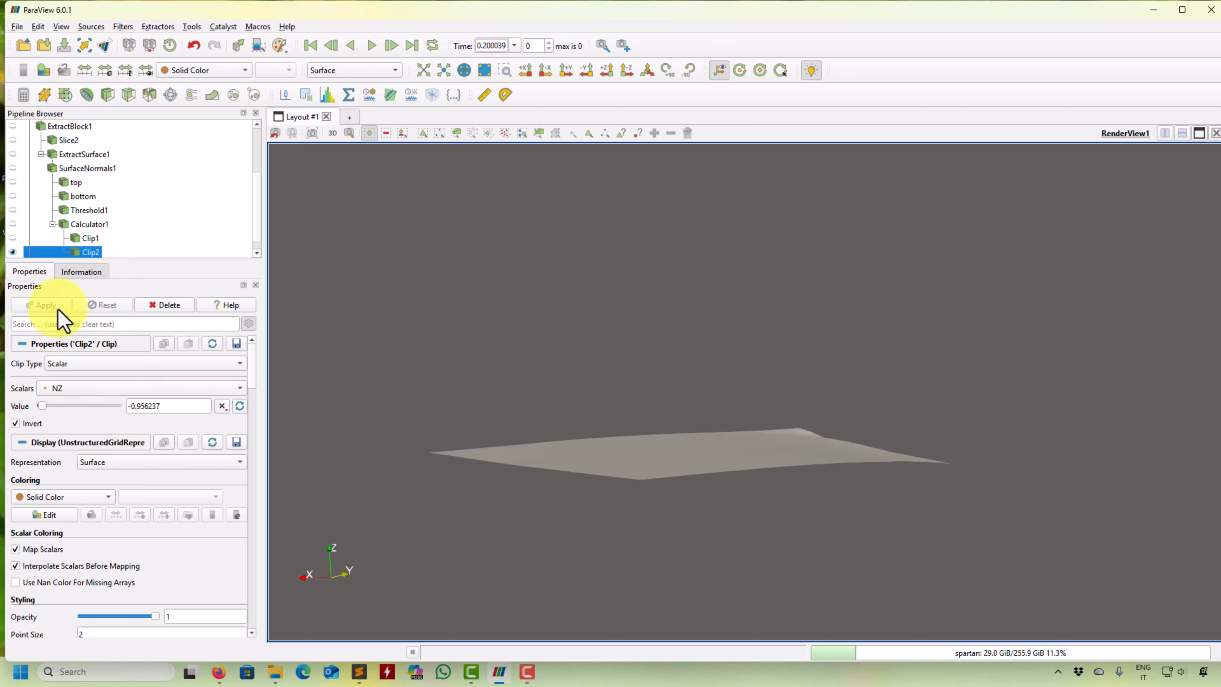
drag(305, 469, 416, 470)
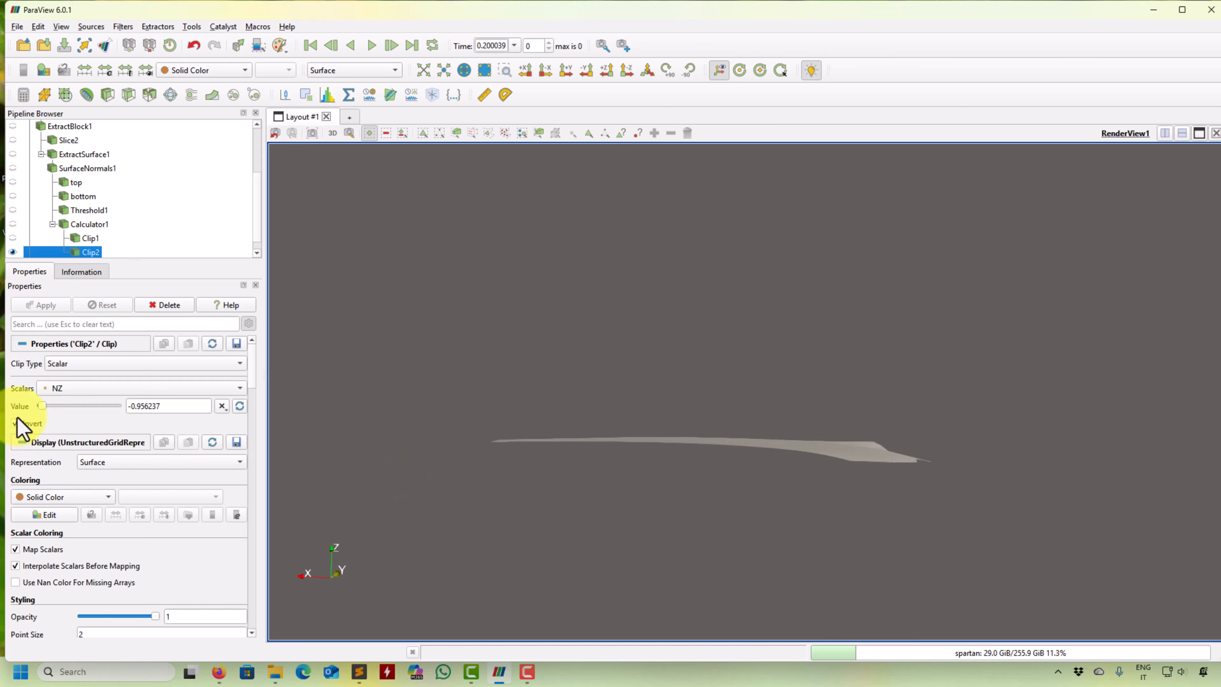
drag(42, 406, 50, 407)
click(52, 306)
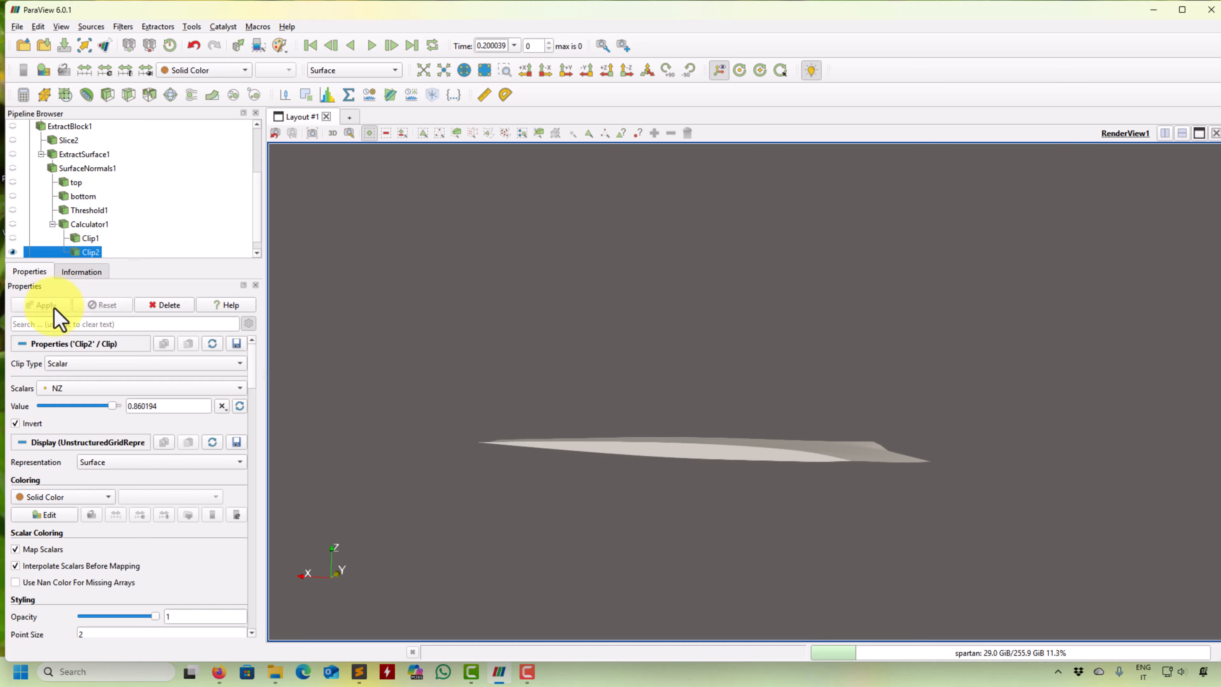
drag(377, 426, 392, 419)
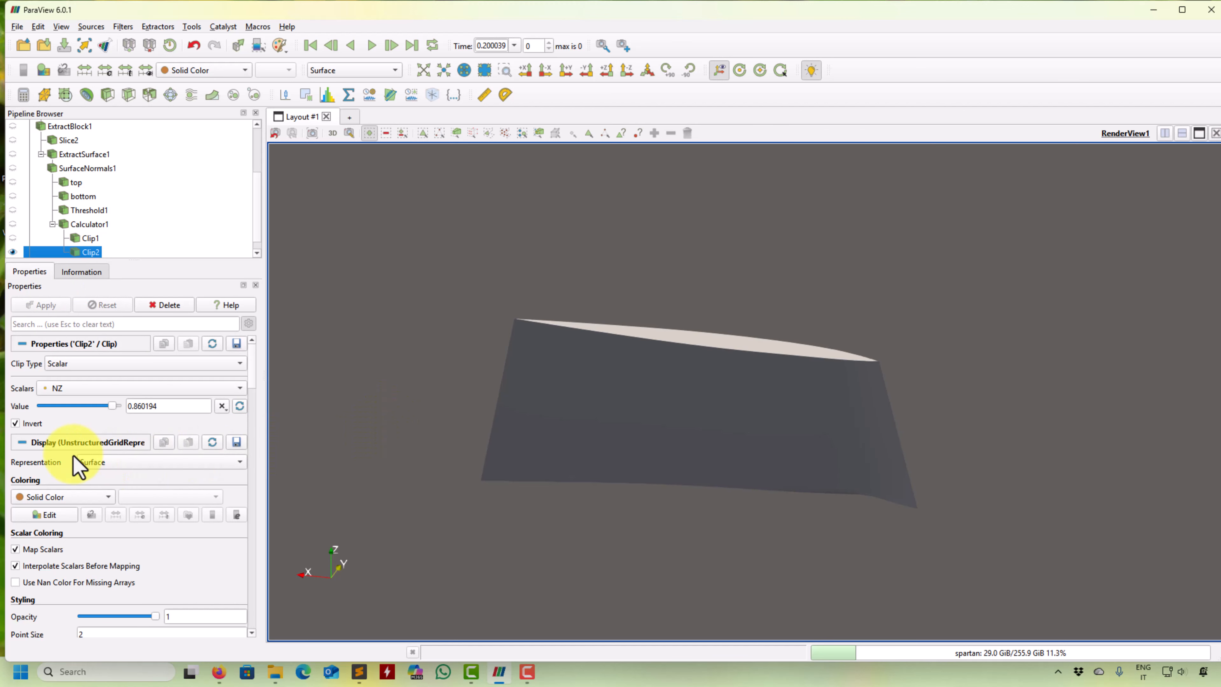
- Turn off Invert on the second clip and set its NZ value to -0.816511
click(31, 423)
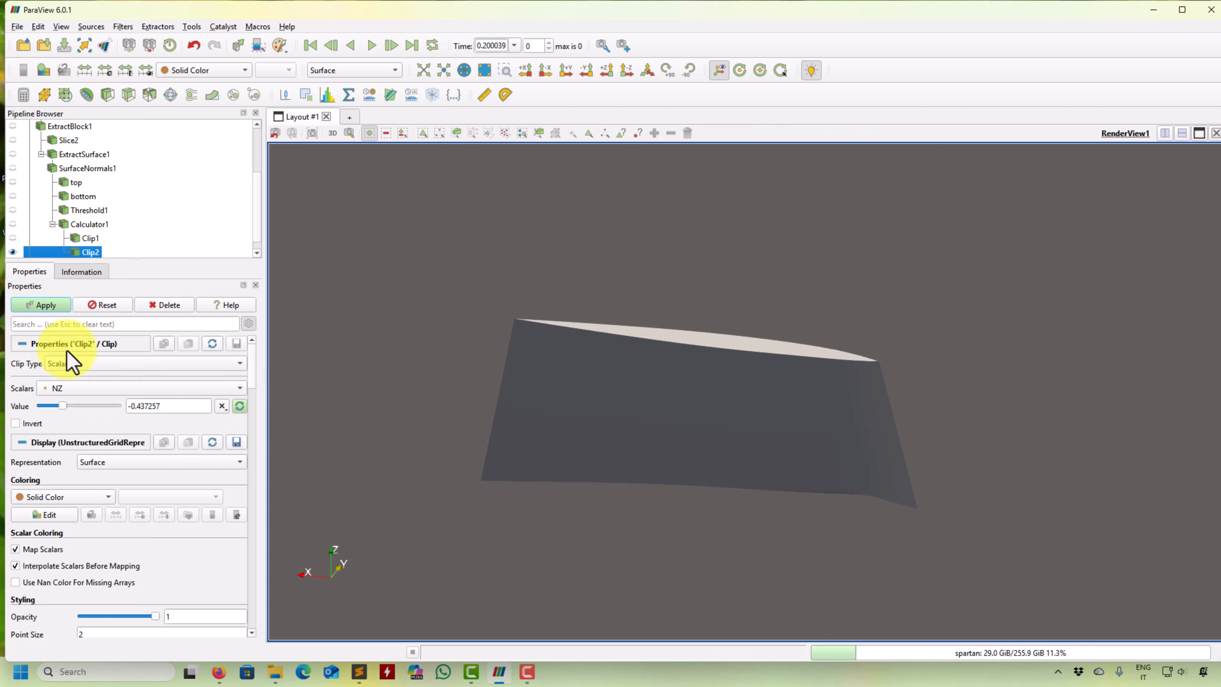
click(52, 307)
drag(543, 420, 676, 396)
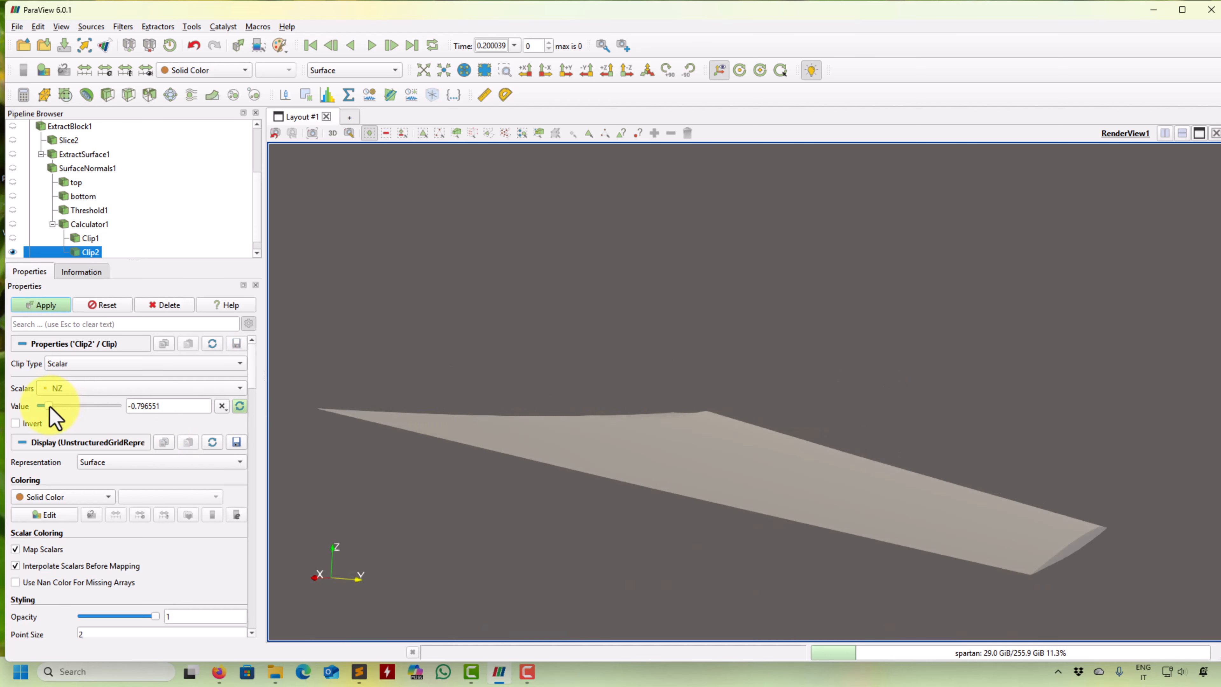
drag(411, 445, 376, 450)
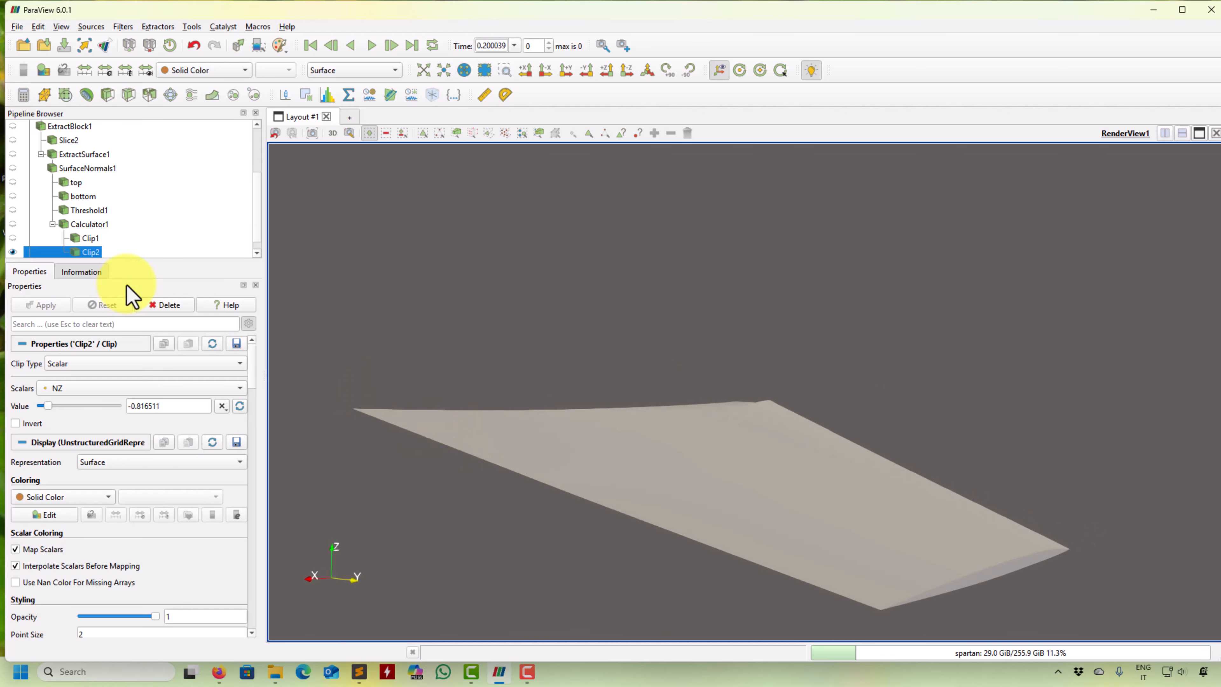
- Show only the first clip, hiding the second, and orbit around its wing surface
click(13, 239)
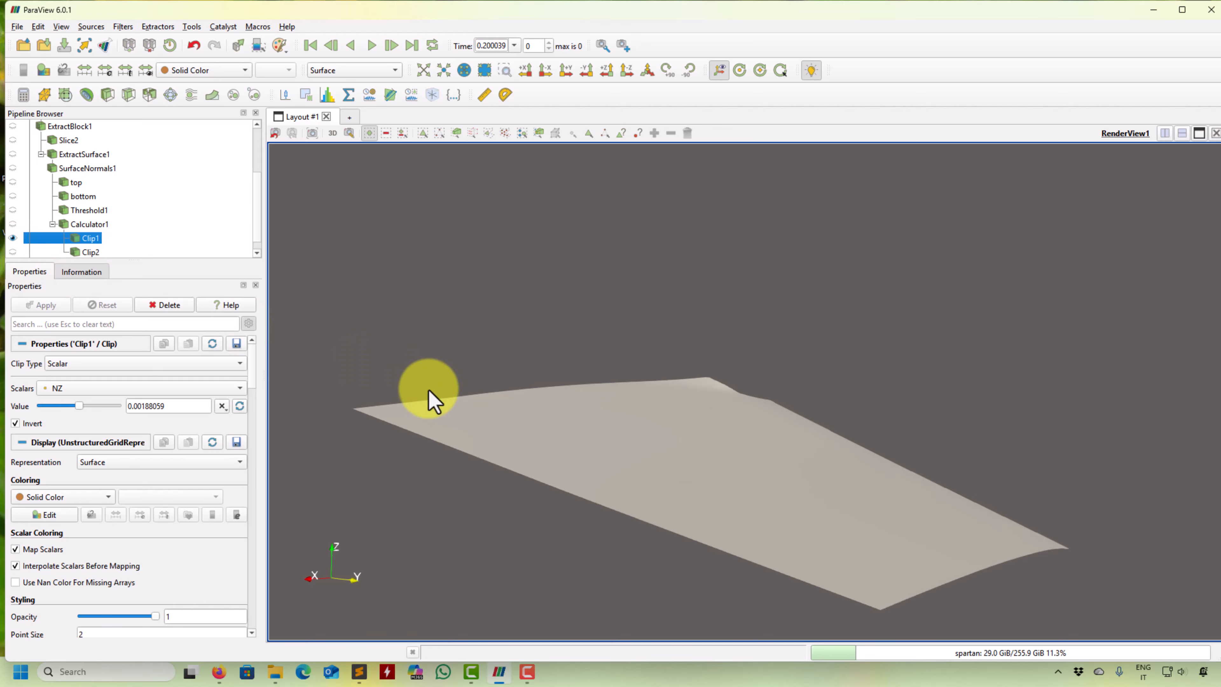
drag(430, 401, 486, 453)
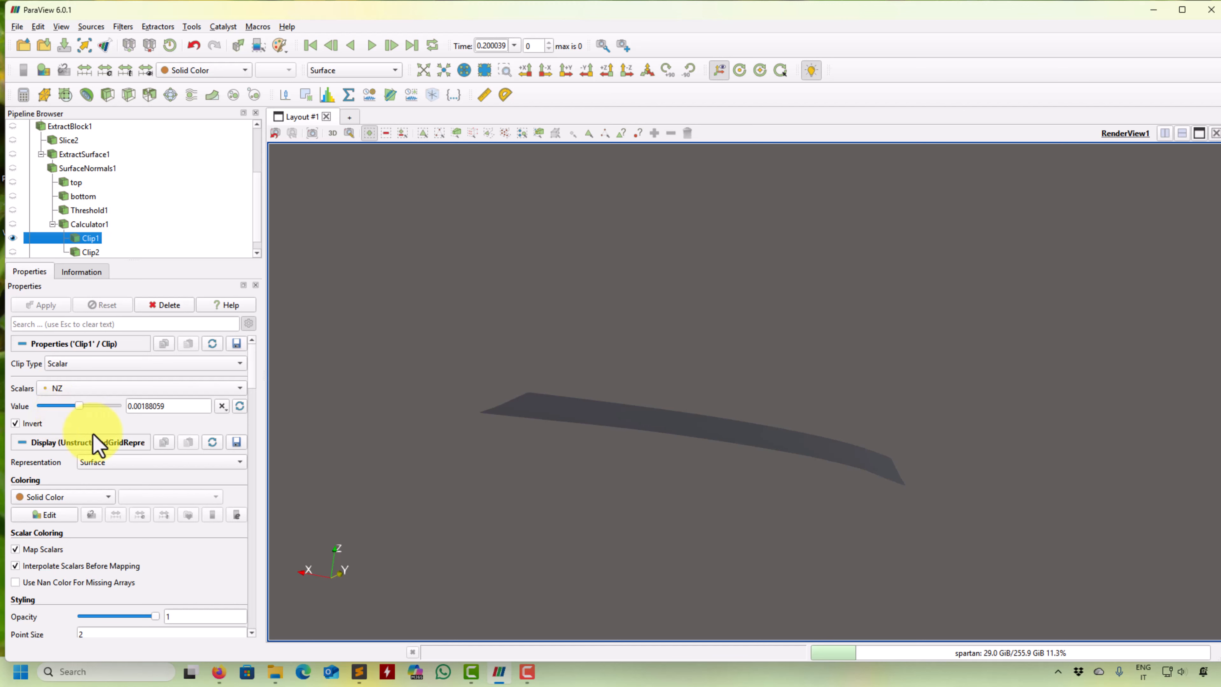
click(244, 368)
click(301, 345)
drag(499, 440, 497, 473)
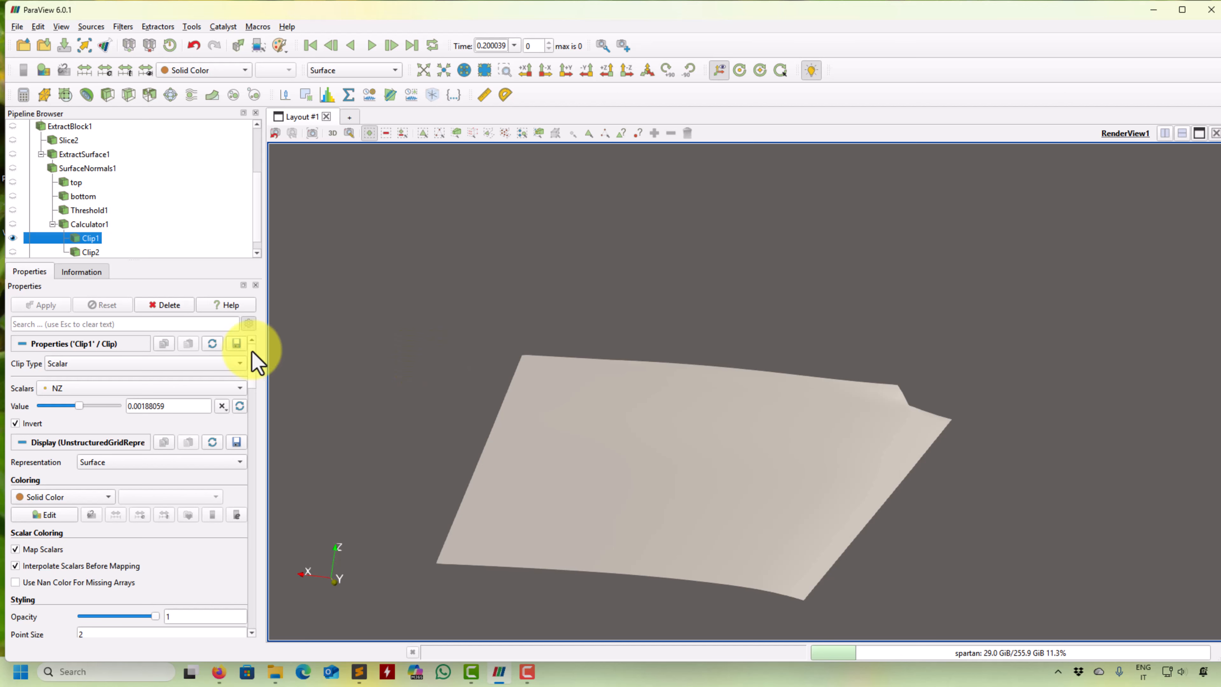
click(123, 27)
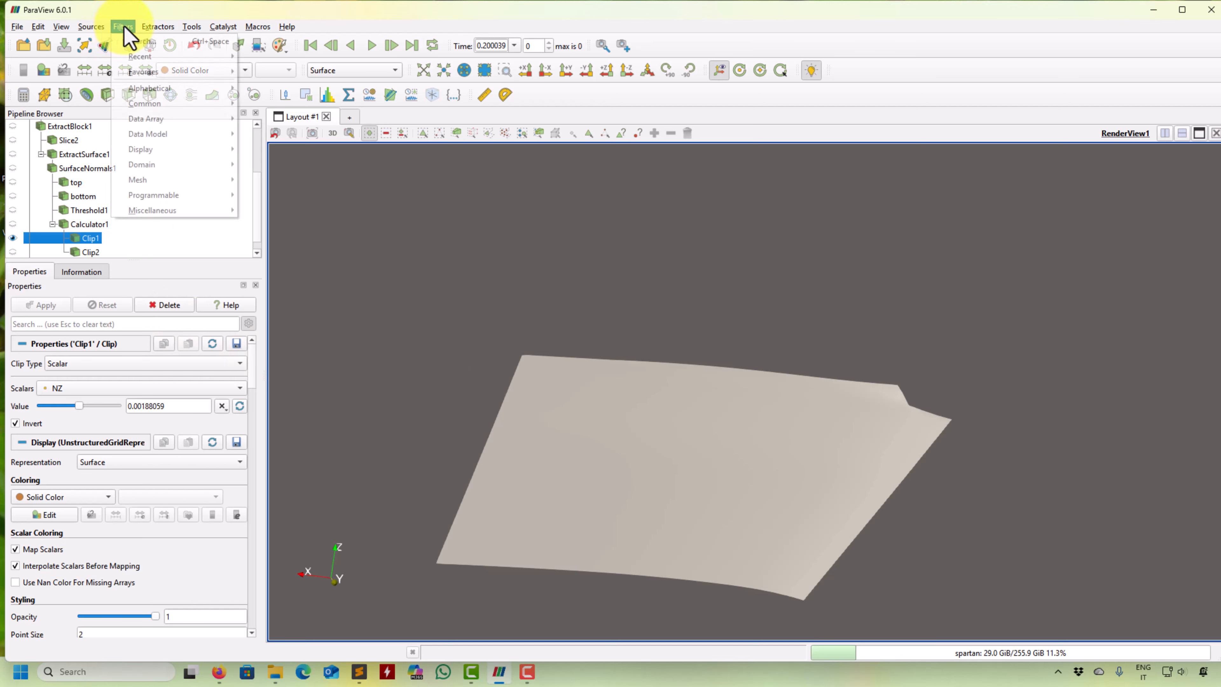
mouse_move(152, 91)
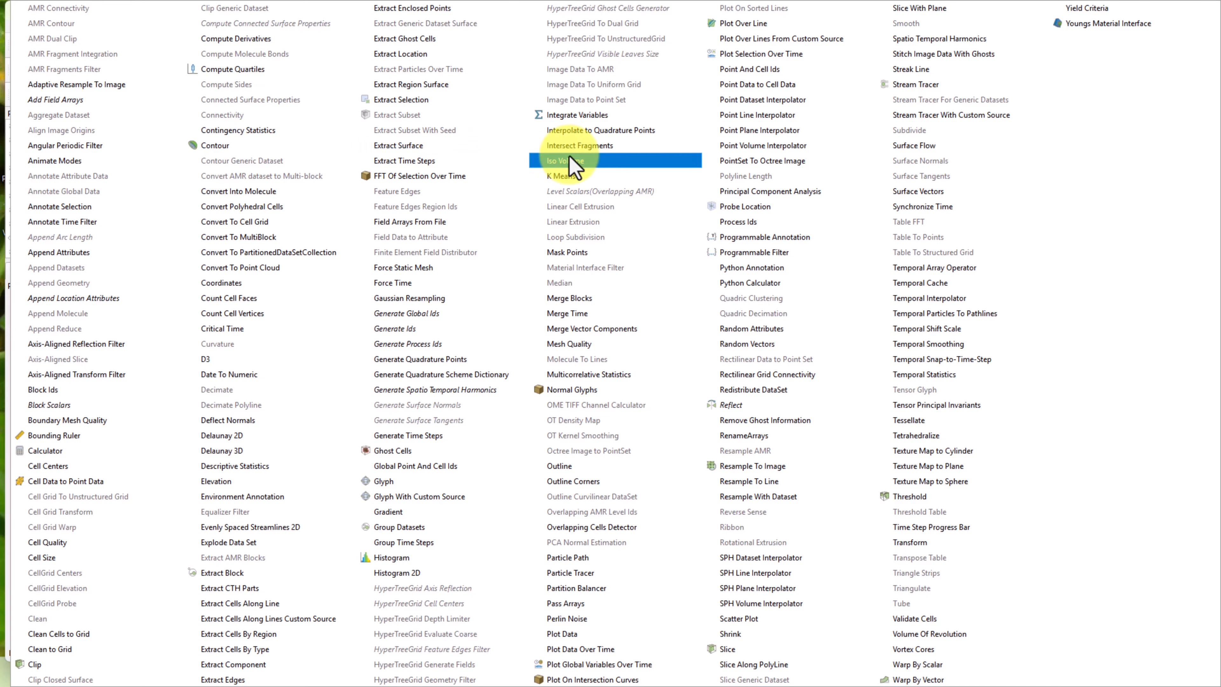
key(Escape)
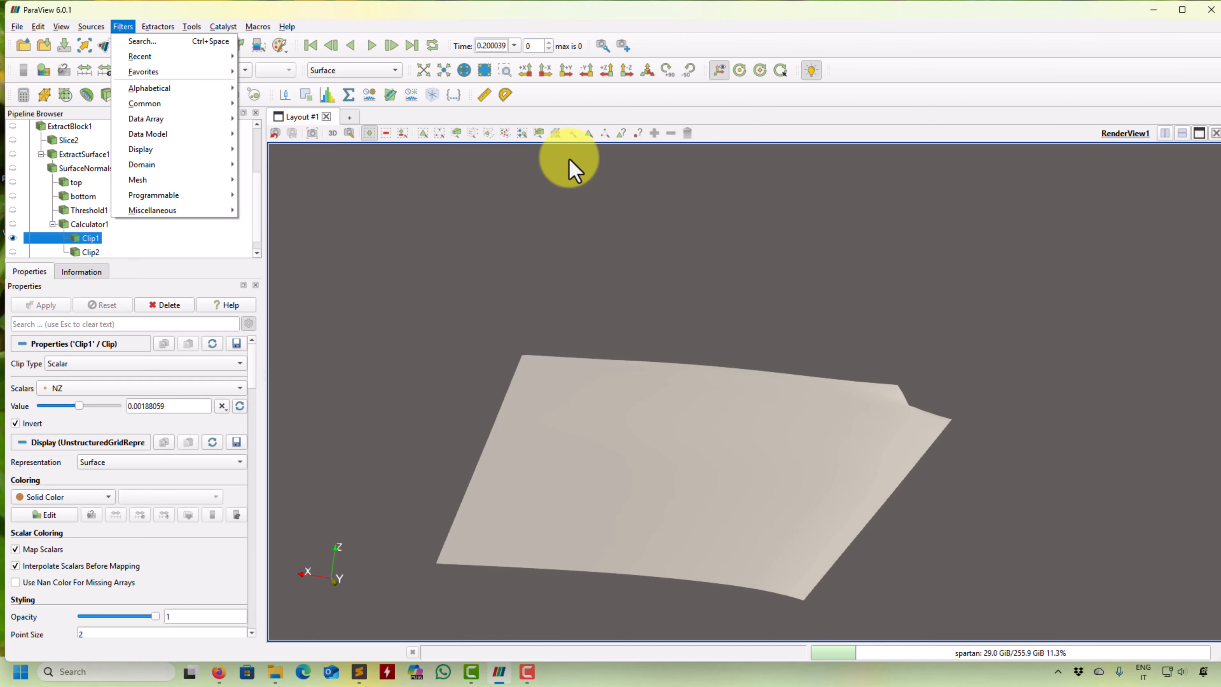
click(394, 302)
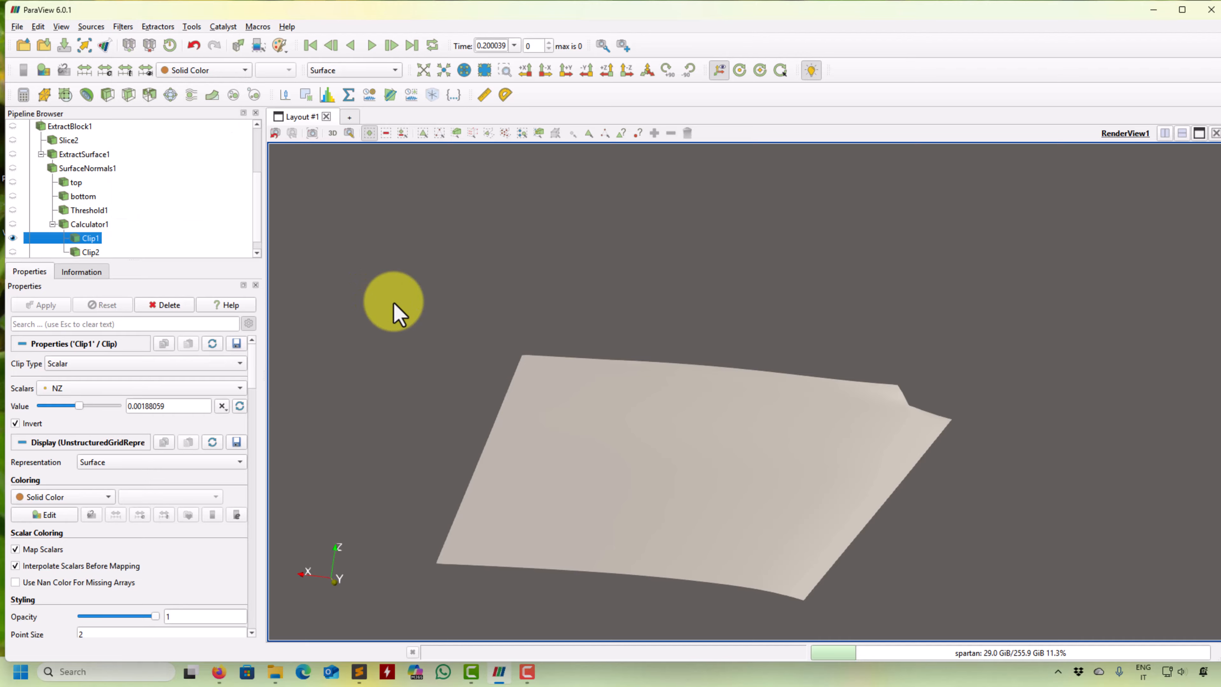